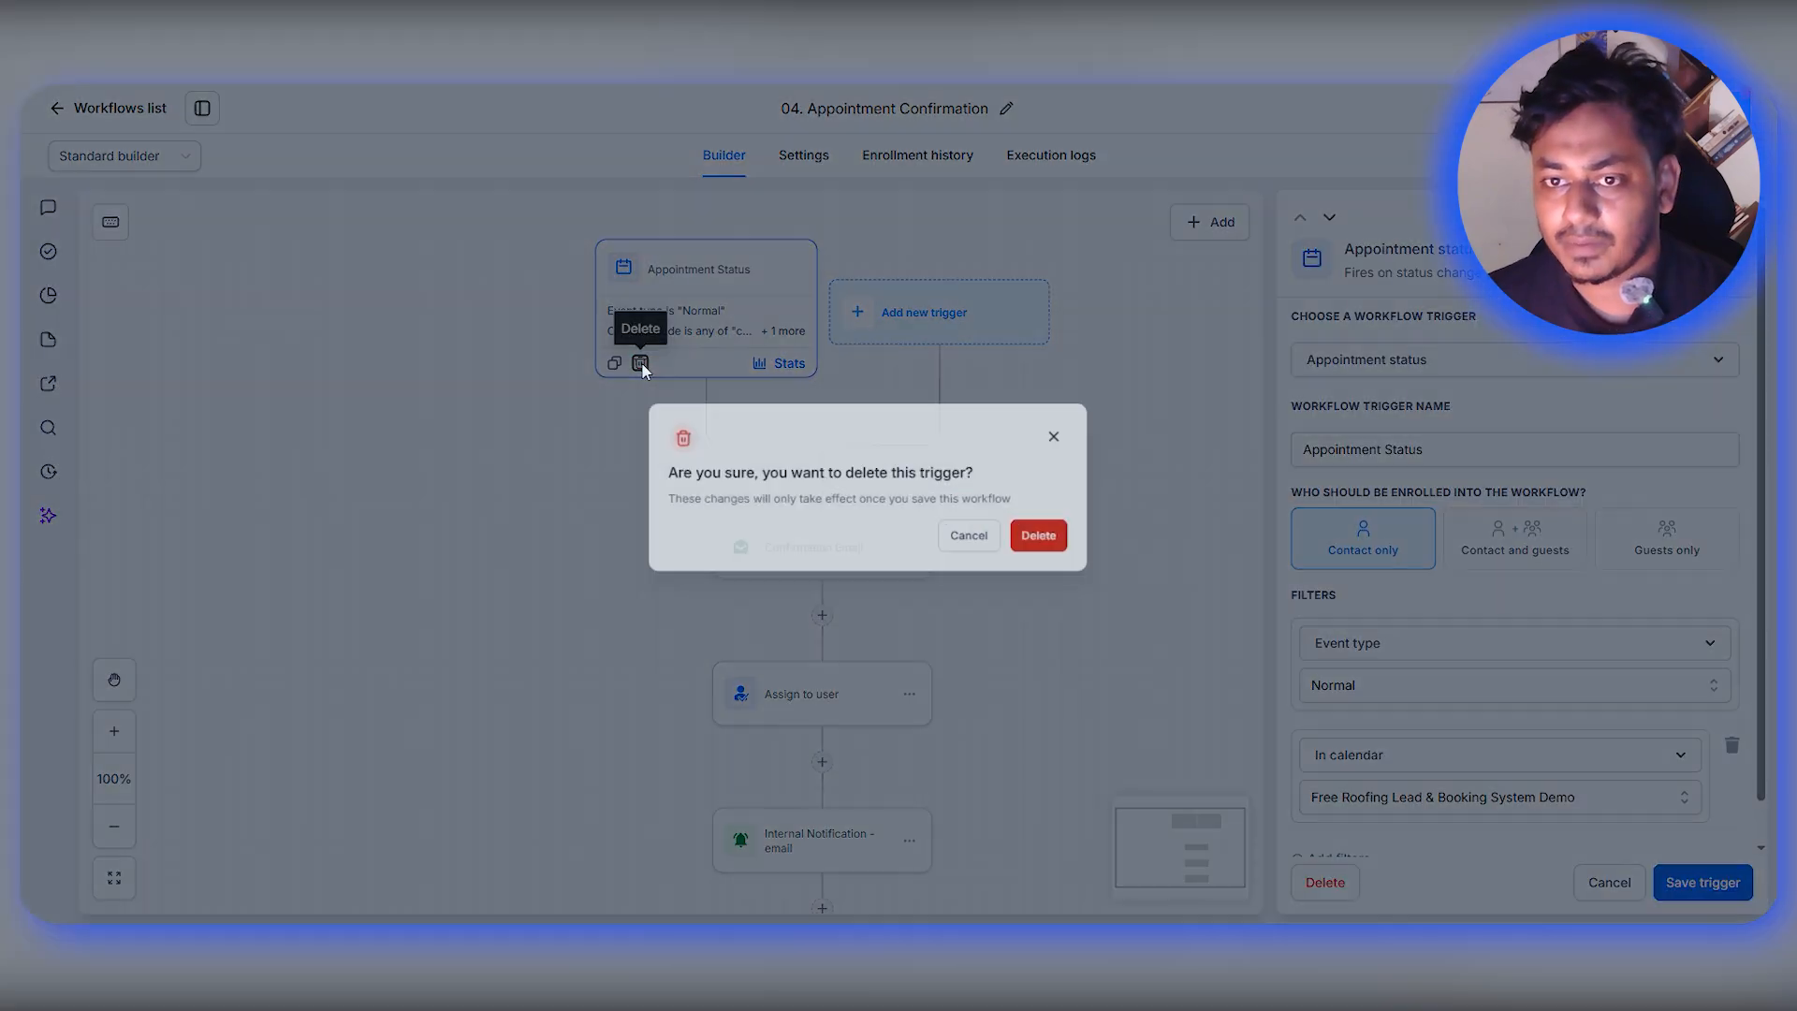
- Confirm deleting the existing Appointment Status trigger and add a new Appointment status trigger in its place
{"action": "left_click", "coordinate": [1093, 560]}
{"action": "left_click", "coordinate": [1441, 588]}
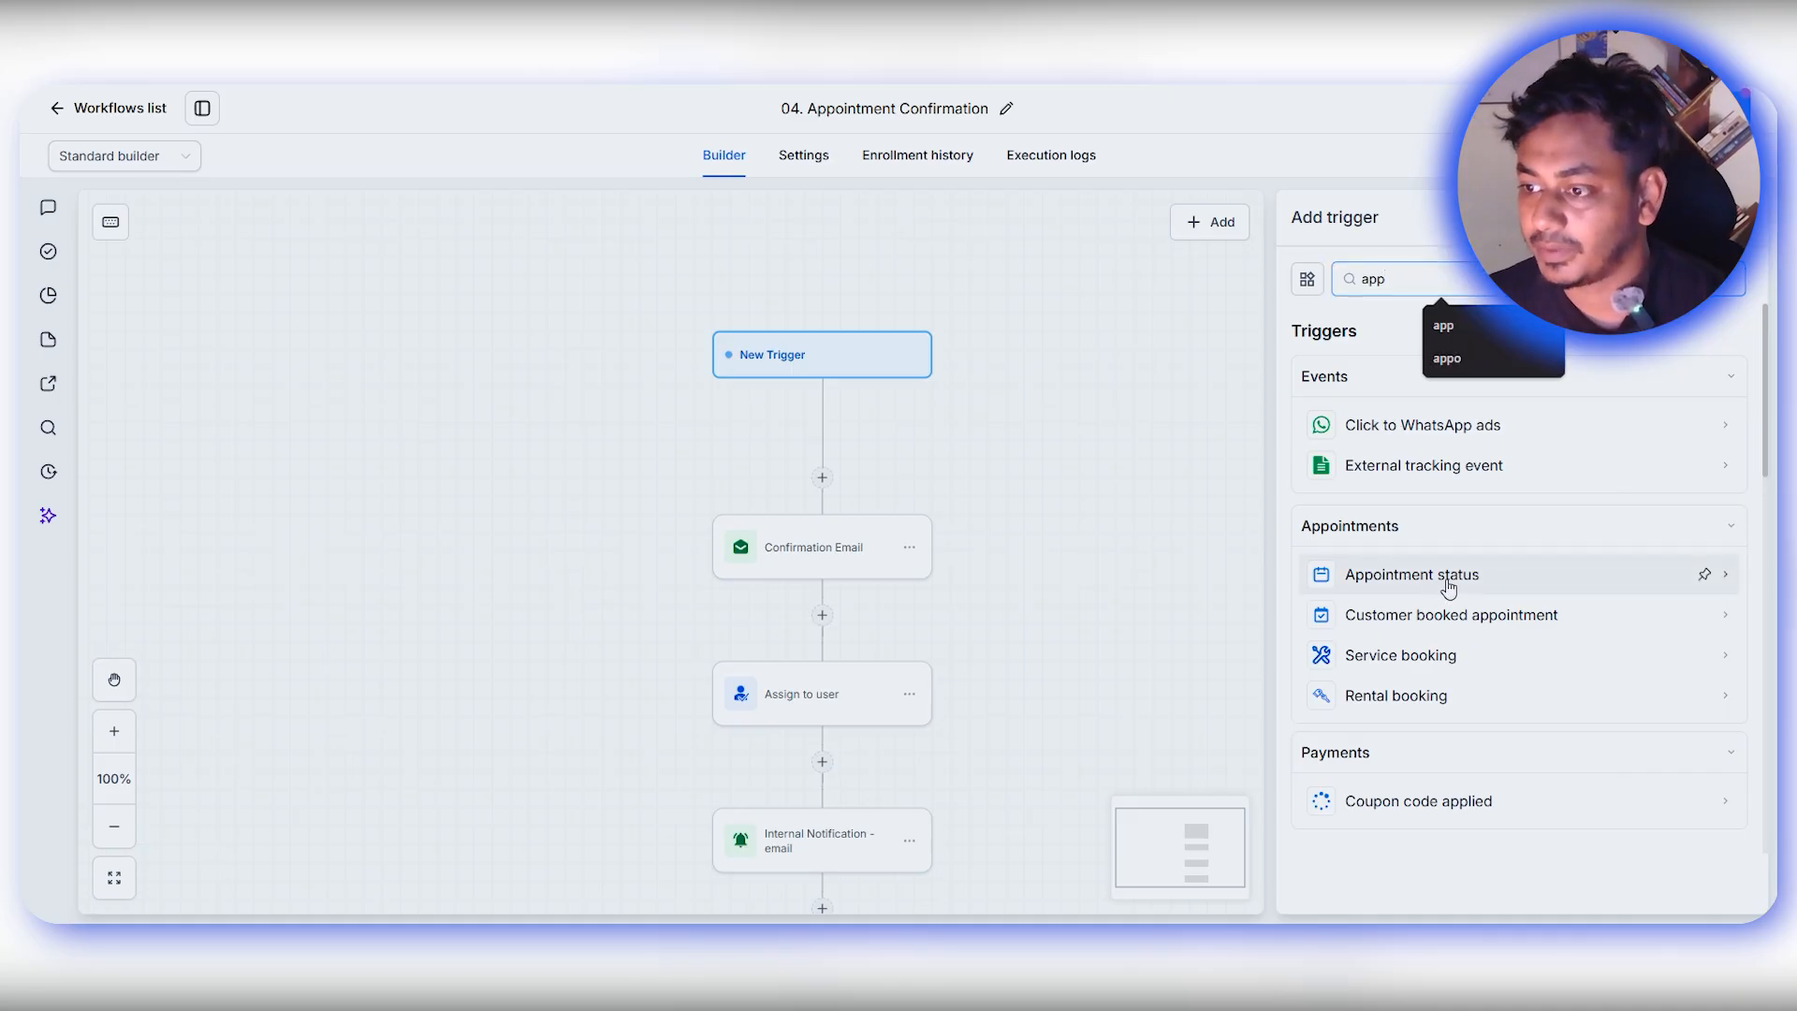
- Add an In calendar filter to the trigger and set it to Free Roofing Lead & Booking System Demo
{"action": "left_click", "coordinate": [1345, 751]}
{"action": "left_click", "coordinate": [1582, 748]}
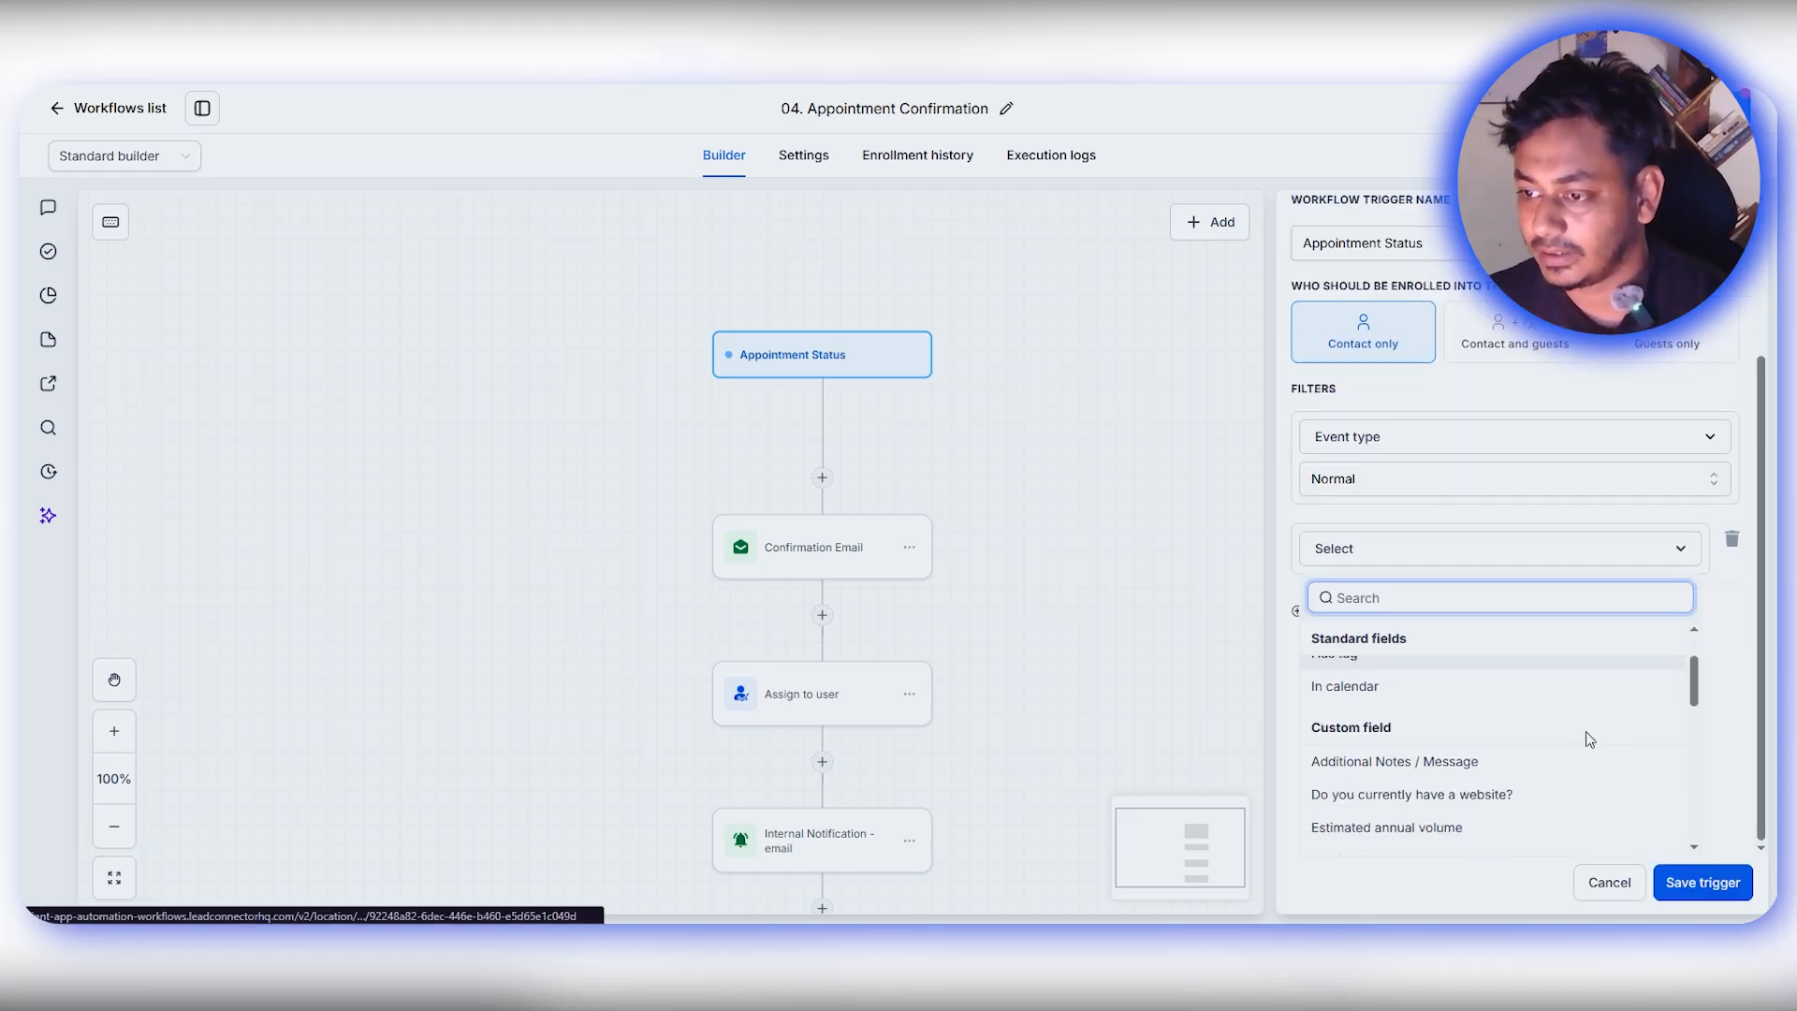
{"action": "left_click", "coordinate": [1366, 684]}
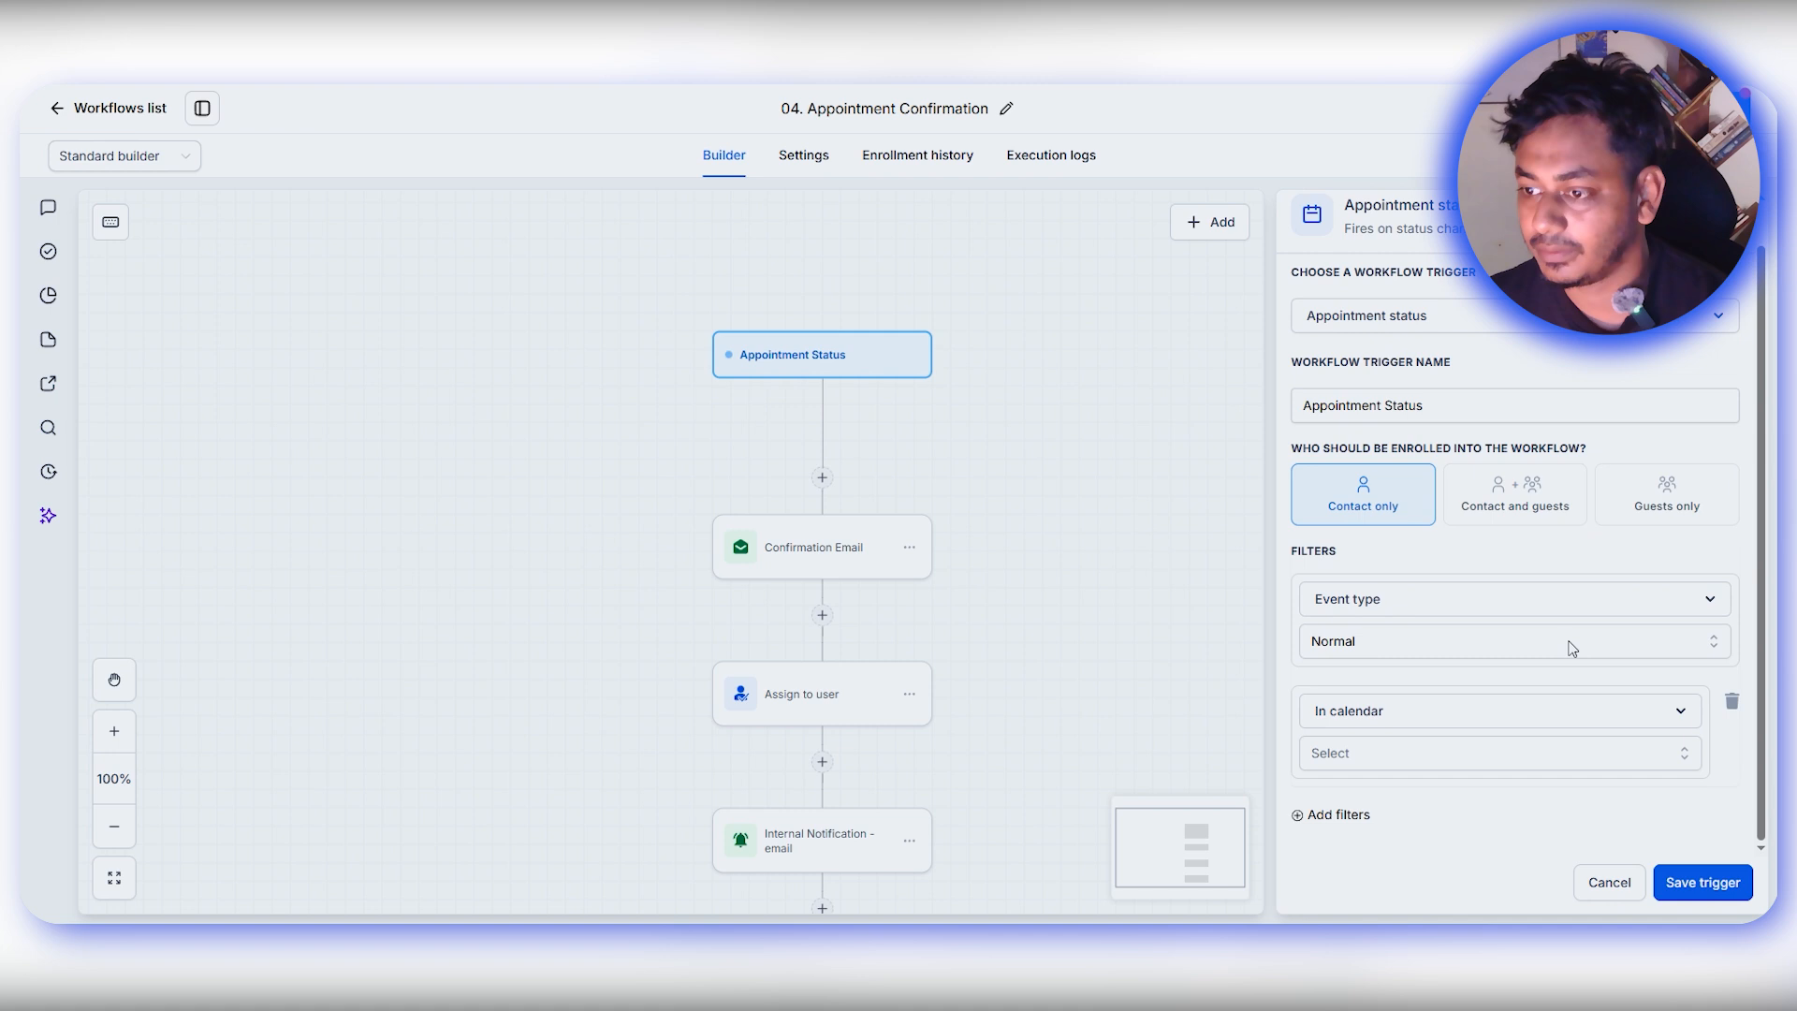
{"action": "left_click", "coordinate": [1404, 763]}
{"action": "left_click", "coordinate": [1383, 795]}
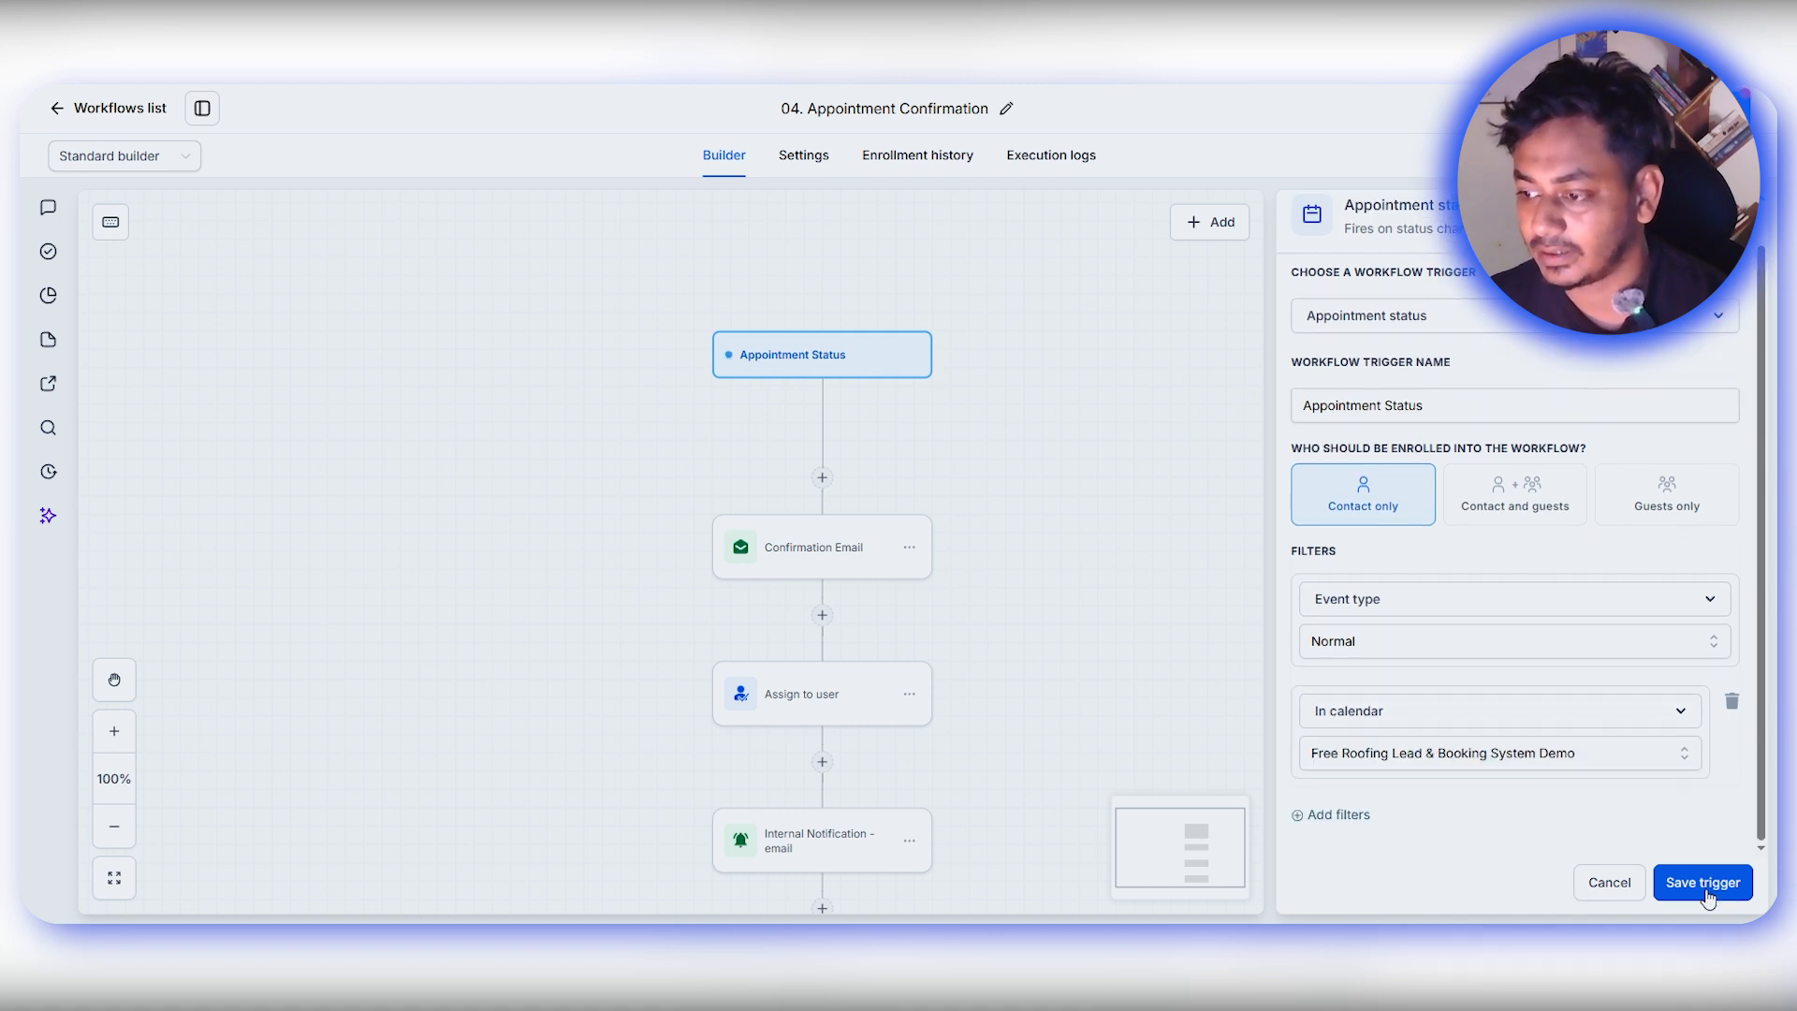
- Add an Appointment status is filter set to confirmed and save the trigger
{"action": "left_click", "coordinate": [1339, 815]}
{"action": "left_click", "coordinate": [1399, 746]}
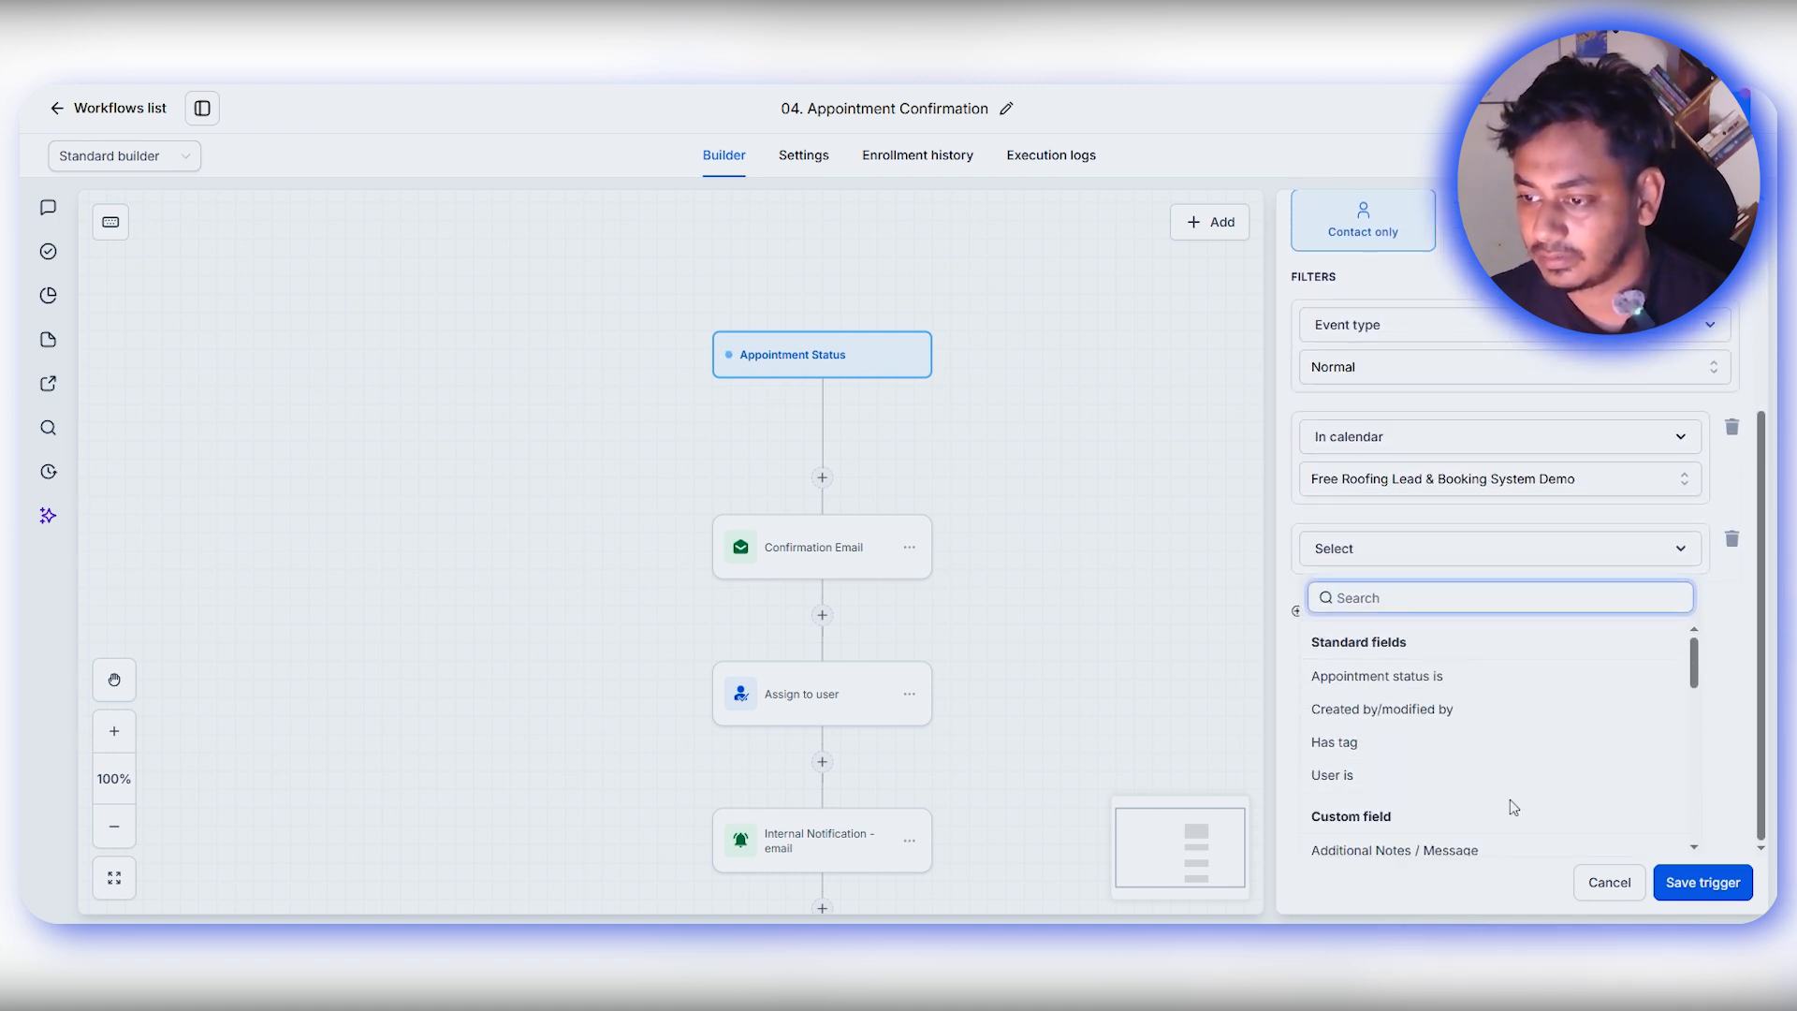
{"action": "left_click", "coordinate": [1446, 684]}
{"action": "left_click", "coordinate": [1419, 754]}
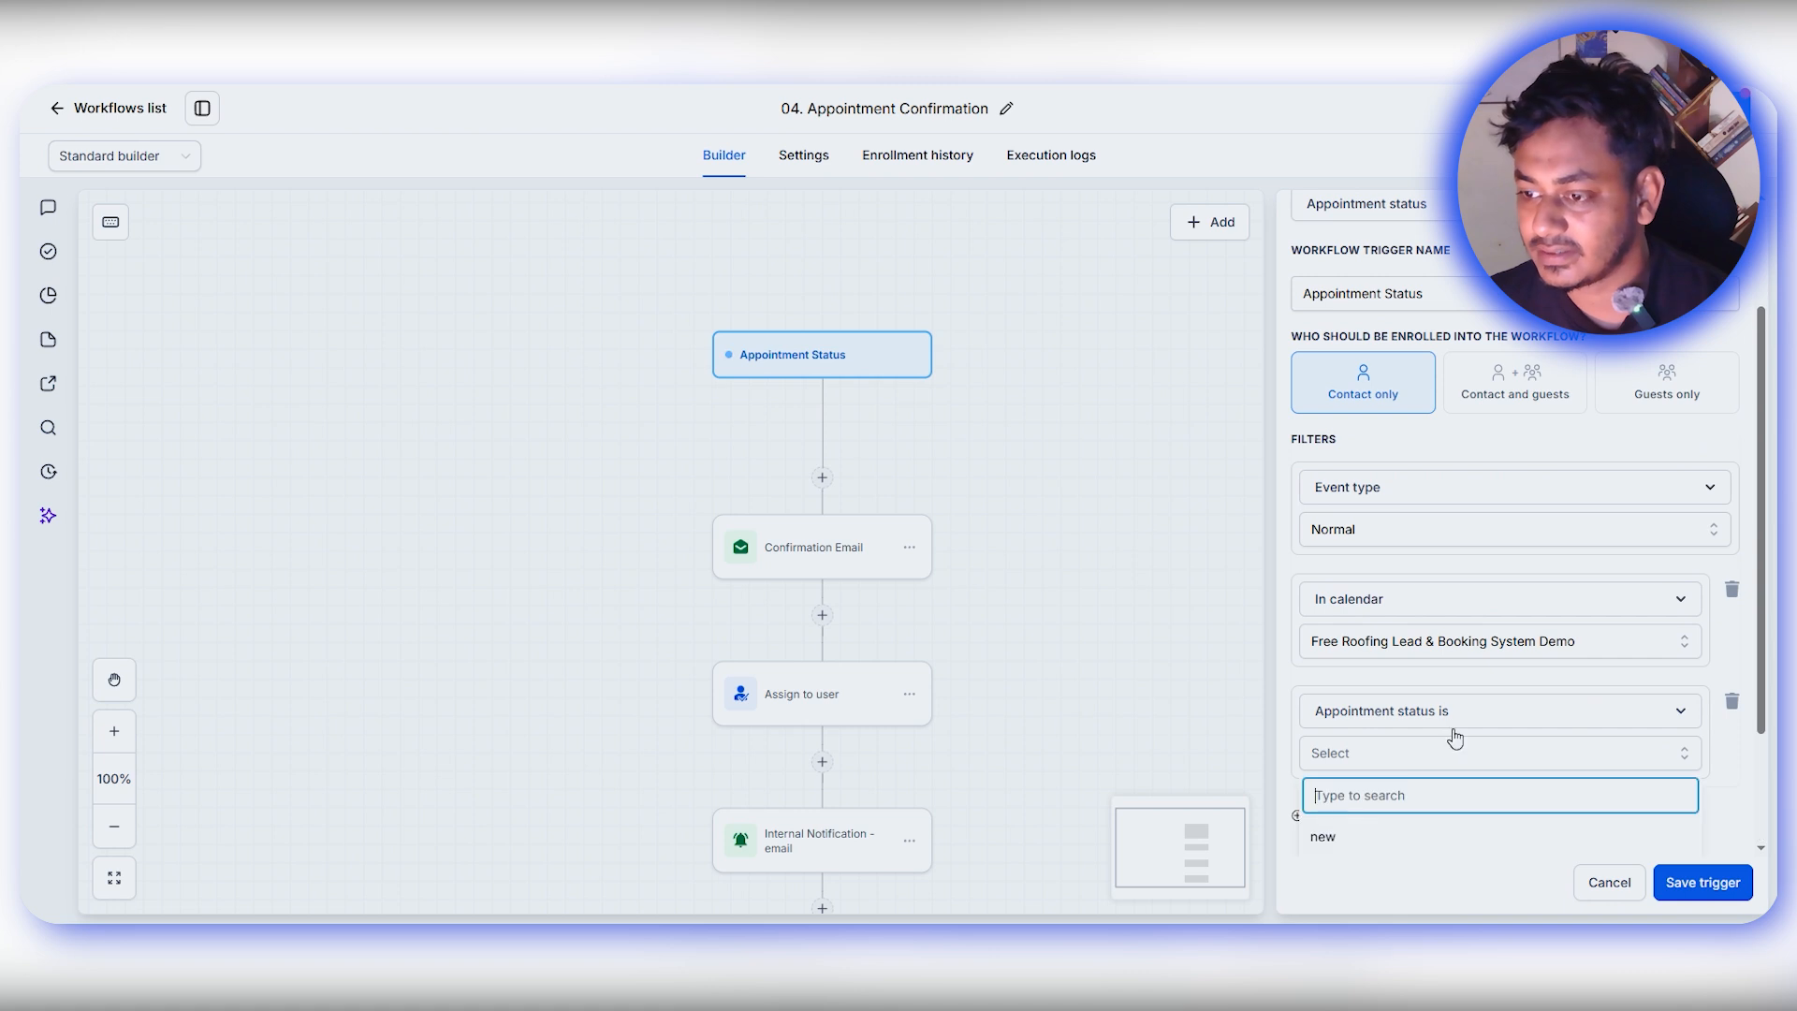
{"action": "left_click", "coordinate": [1364, 709]}
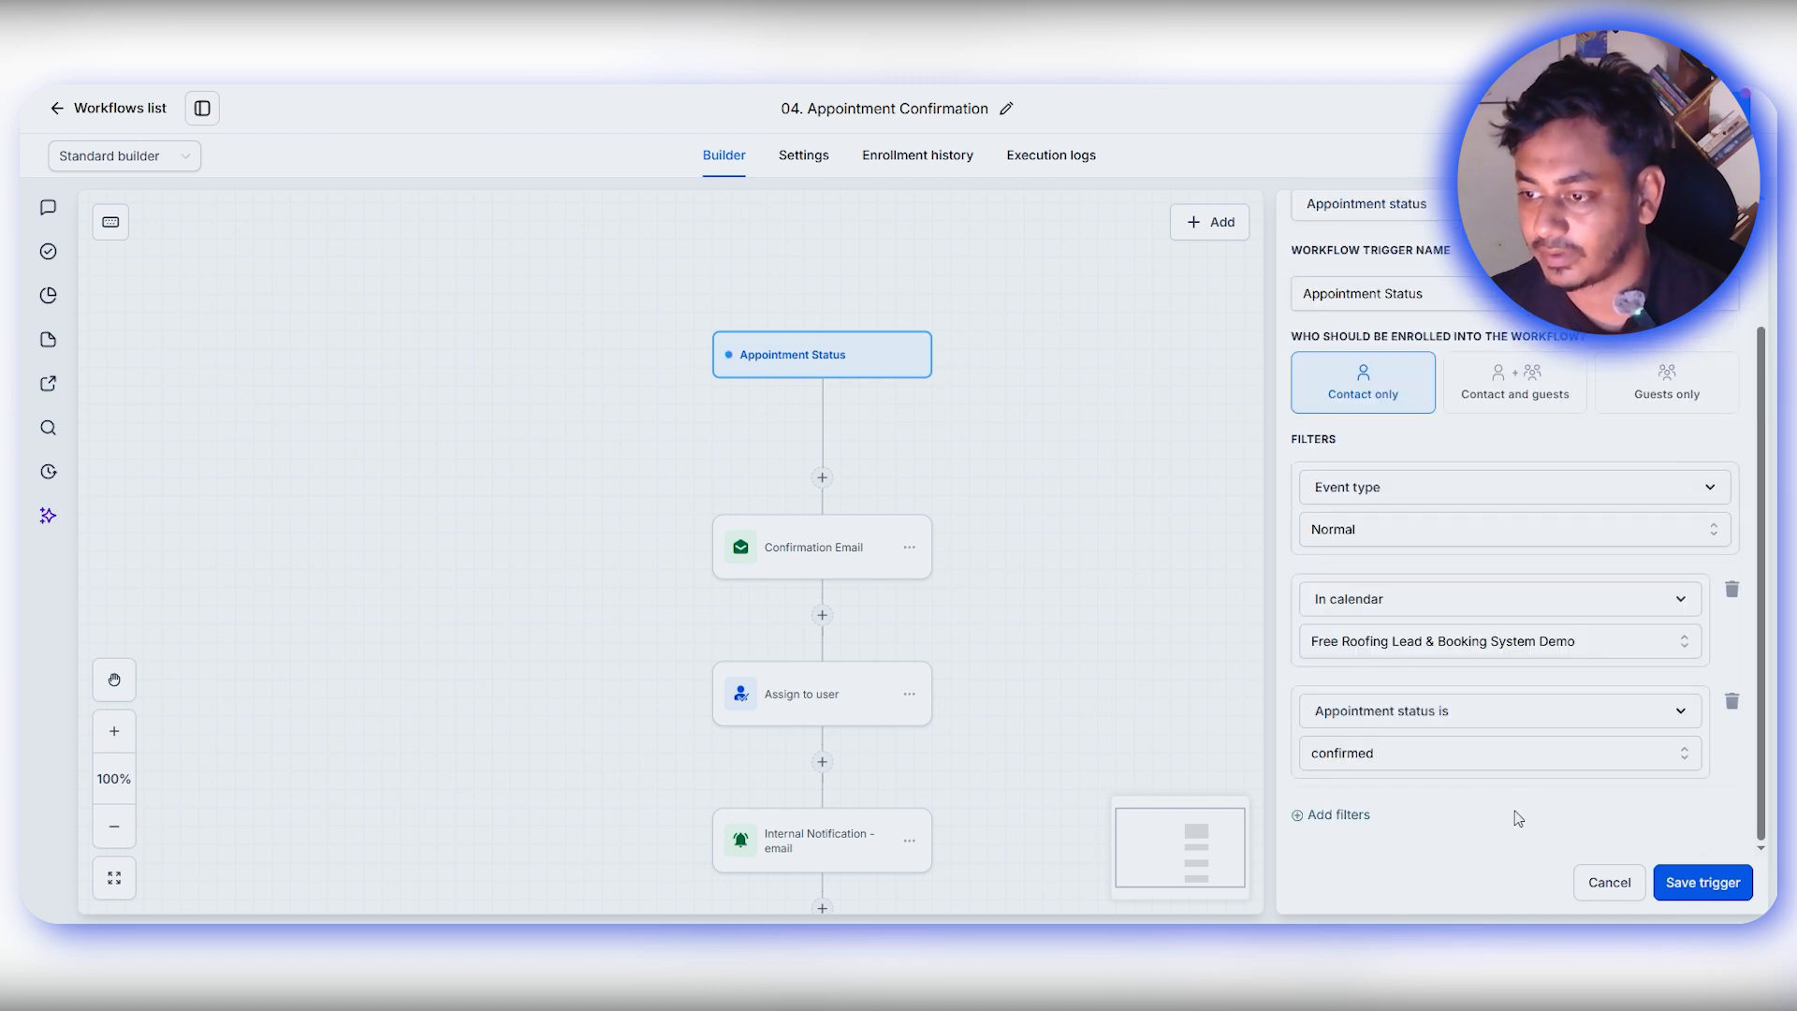
{"action": "left_click", "coordinate": [1701, 884]}
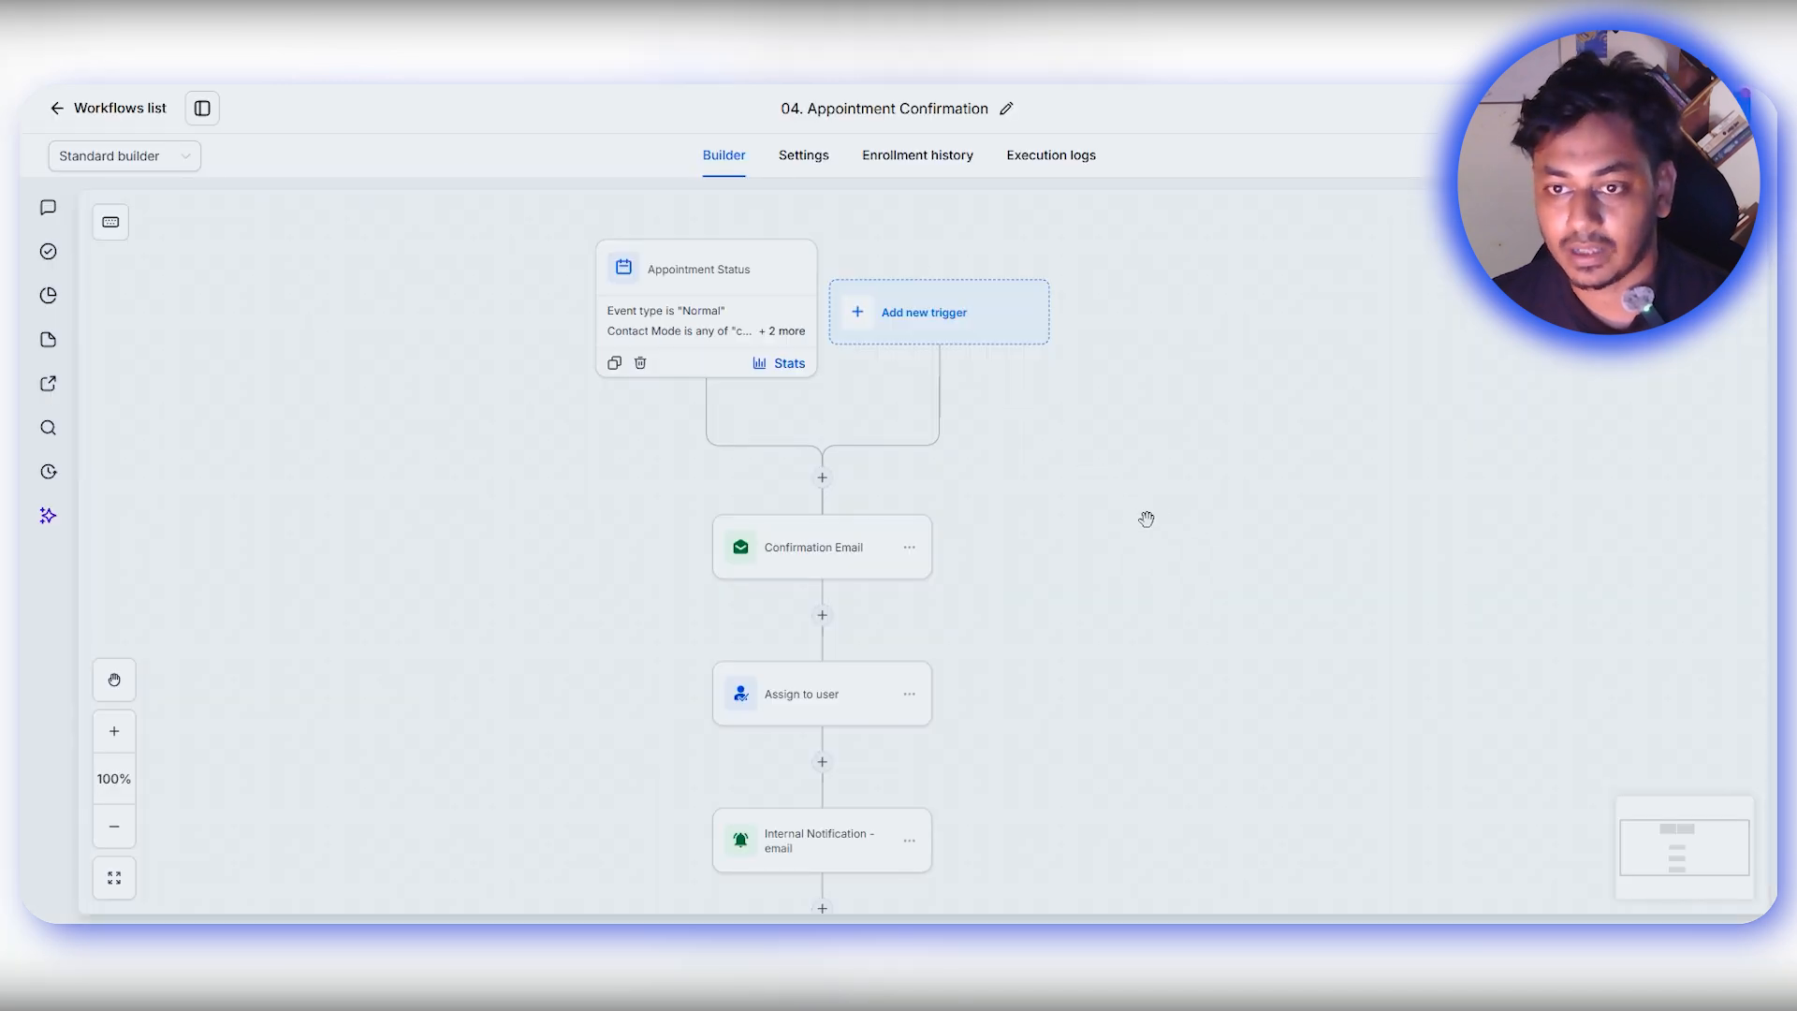
- Open the Confirmation Email action and rename it Customer Confirmation Email
{"action": "scroll", "coordinate": [1147, 518], "scroll_direction": "down", "scroll_amount": 5}
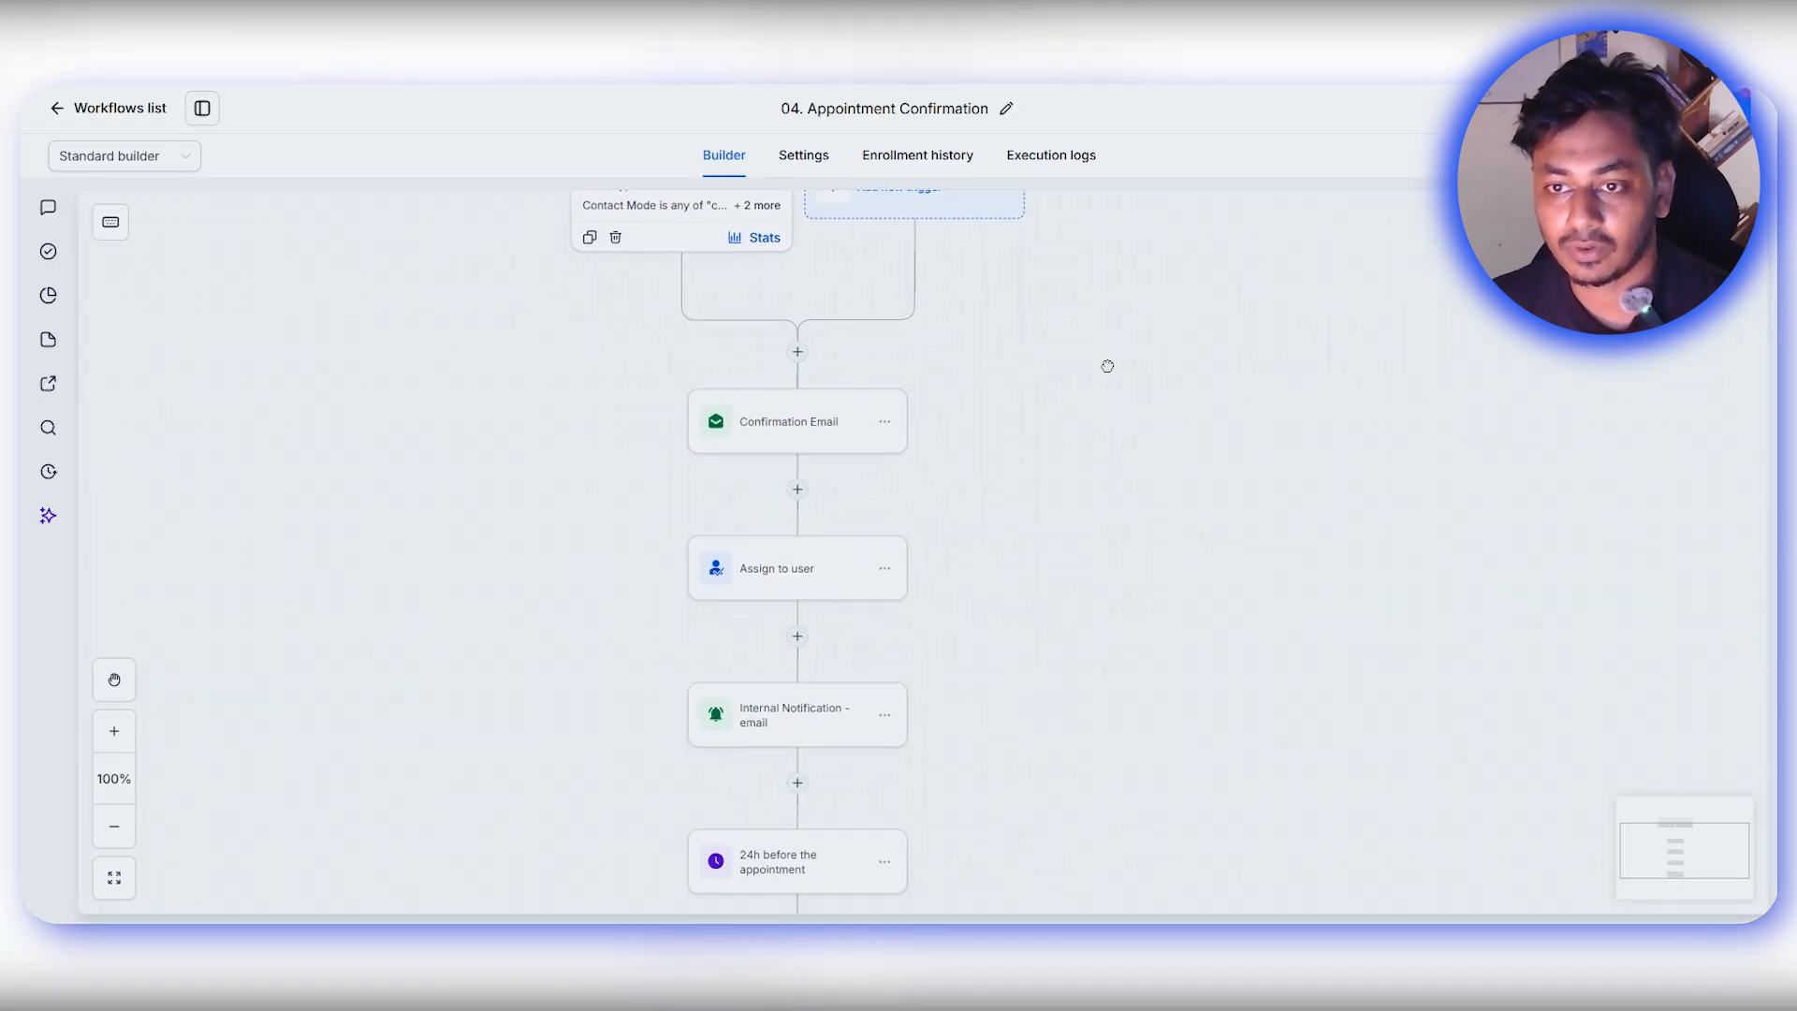
{"action": "left_click", "coordinate": [715, 354]}
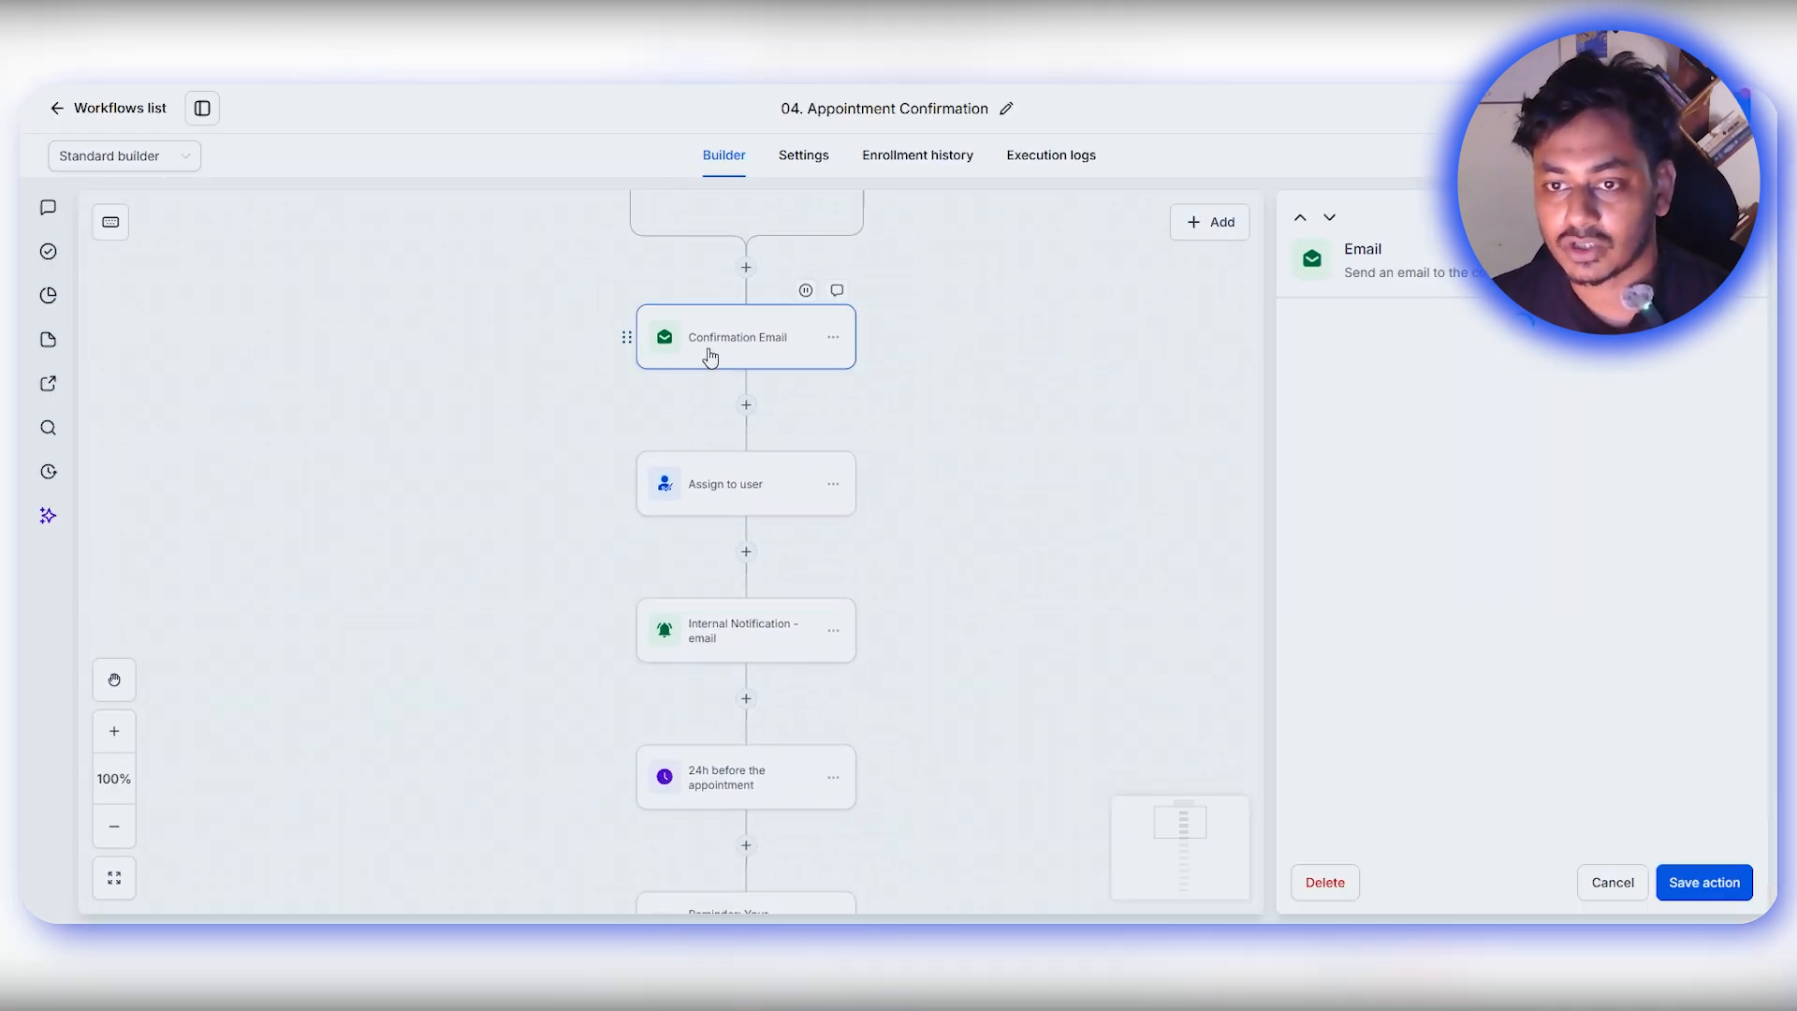
{"action": "left_click", "coordinate": [1315, 399]}
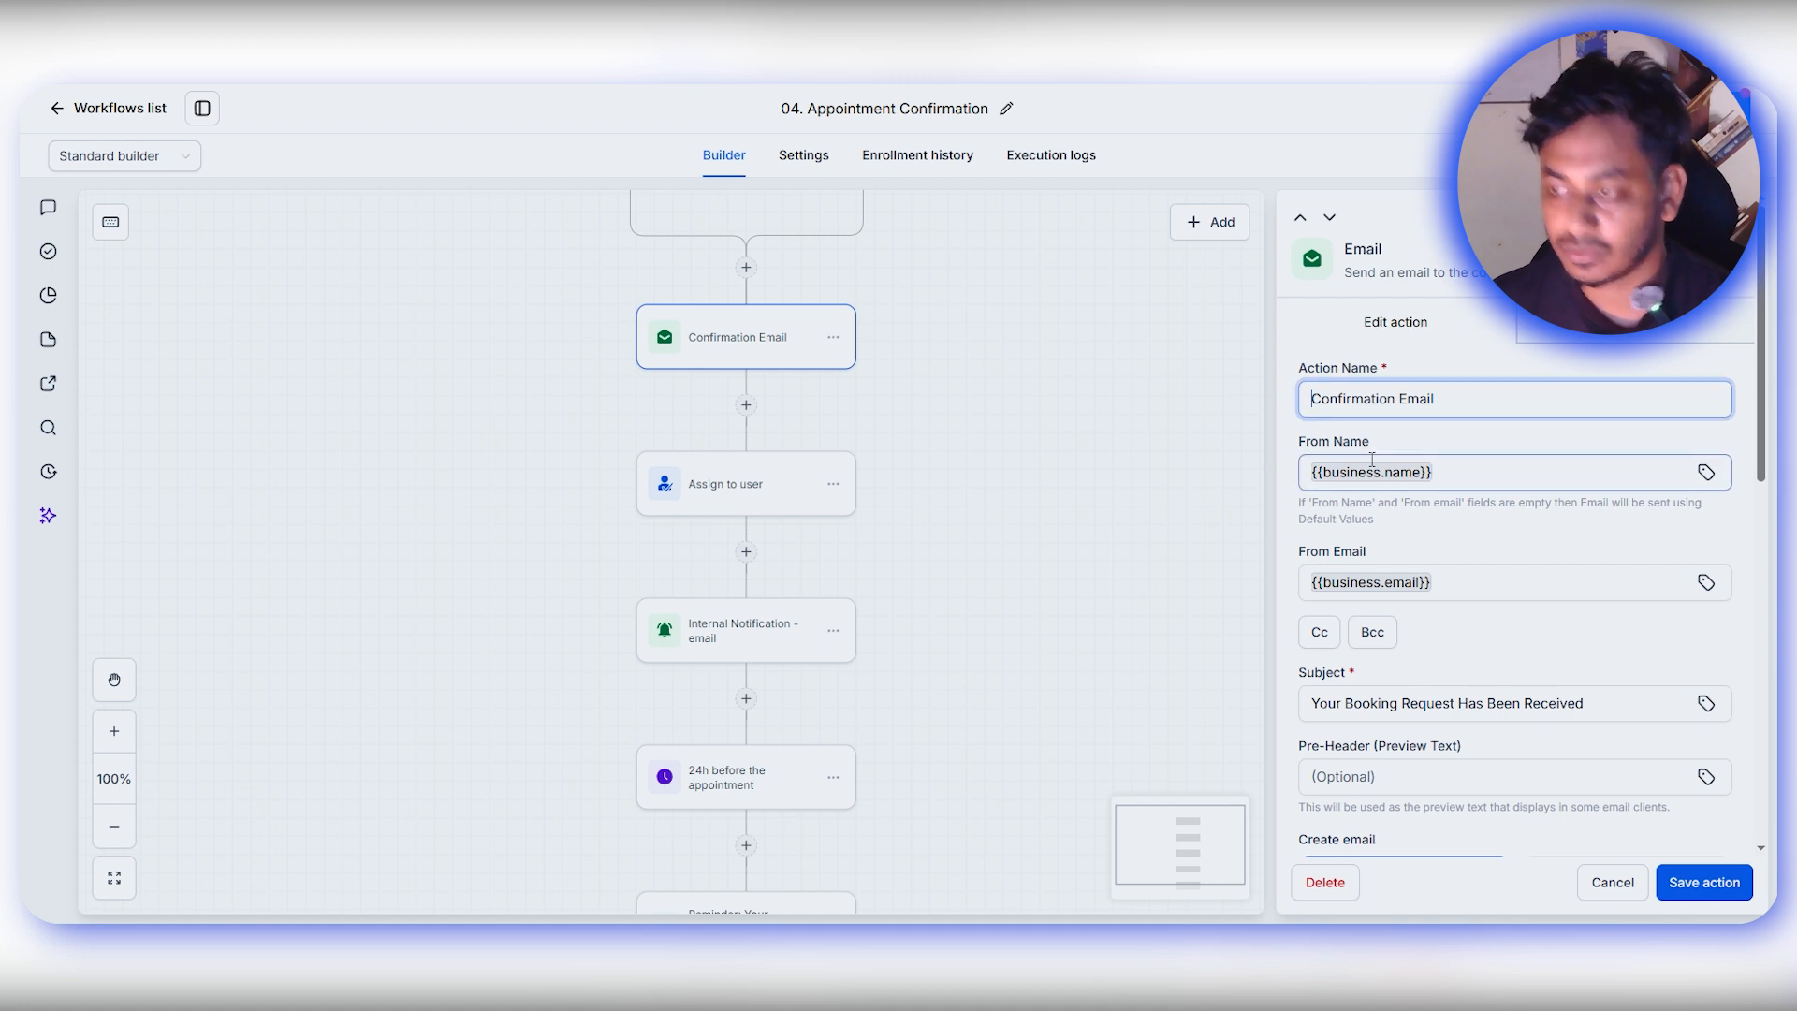
{"action": "type", "text": "cU"}
{"action": "key", "text": "BackSpace"}
{"action": "key", "text": "BackSpace"}
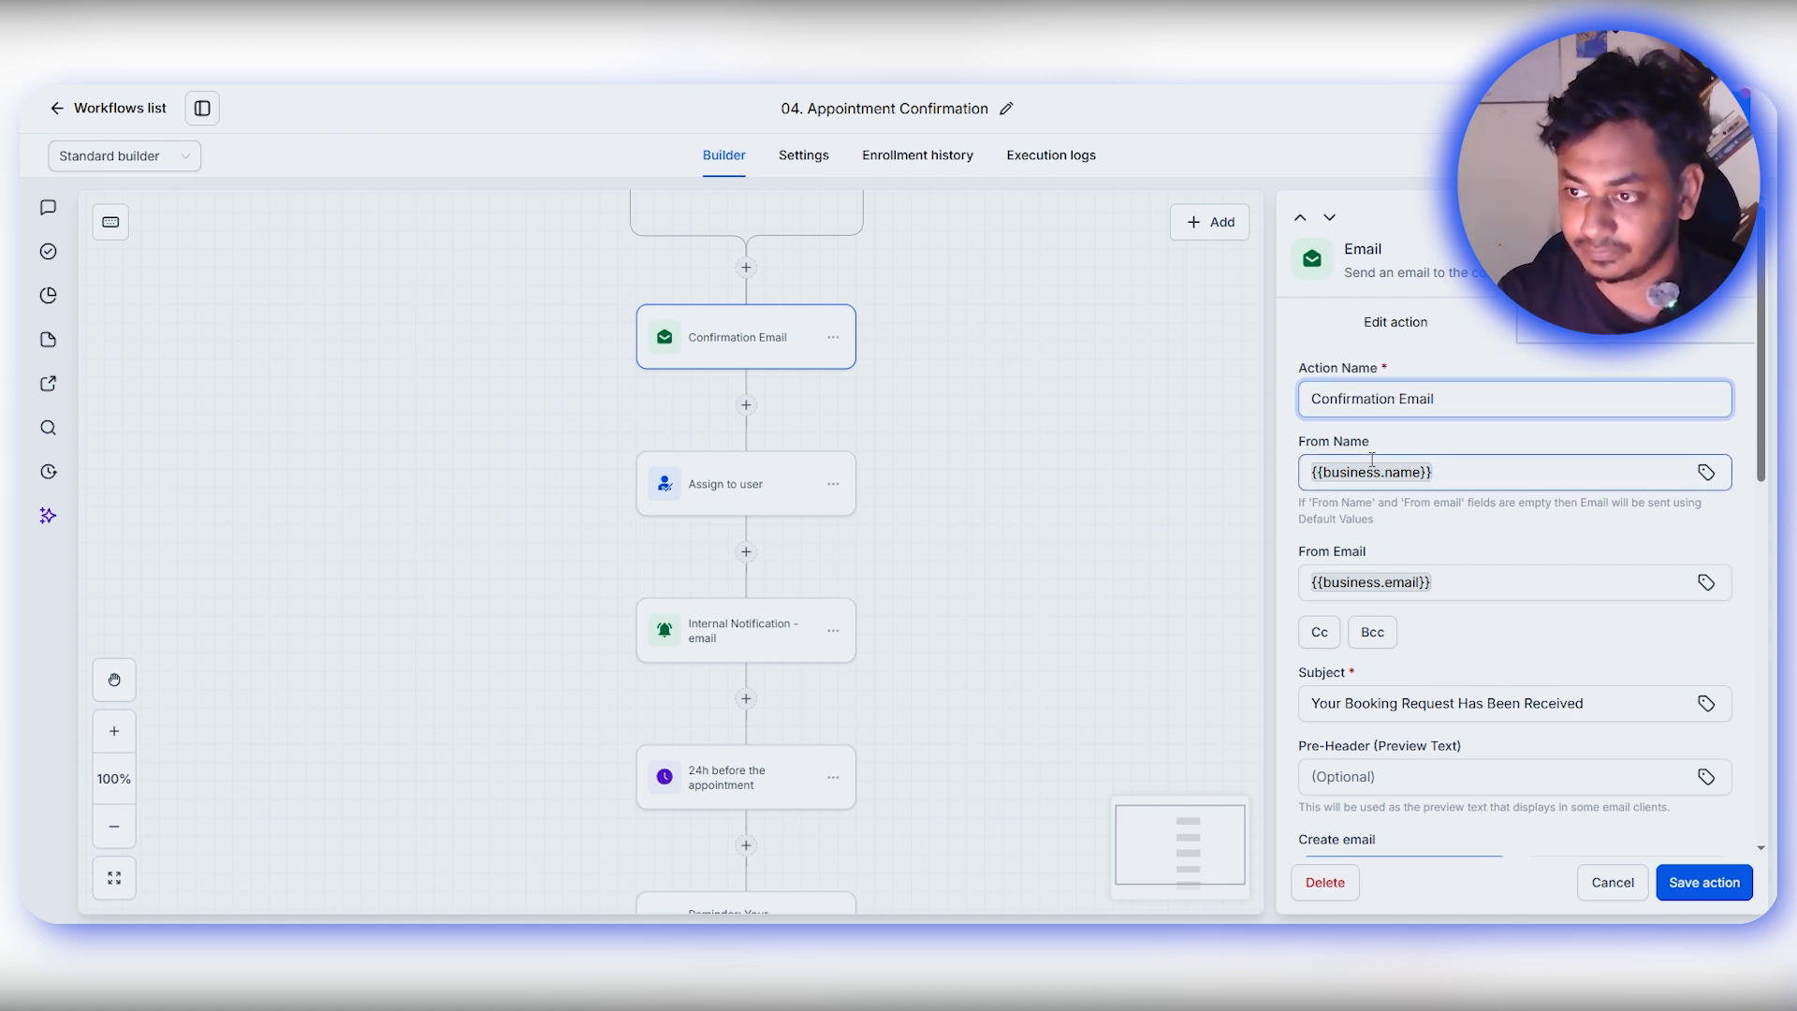
{"action": "type", "text": "Cus"}
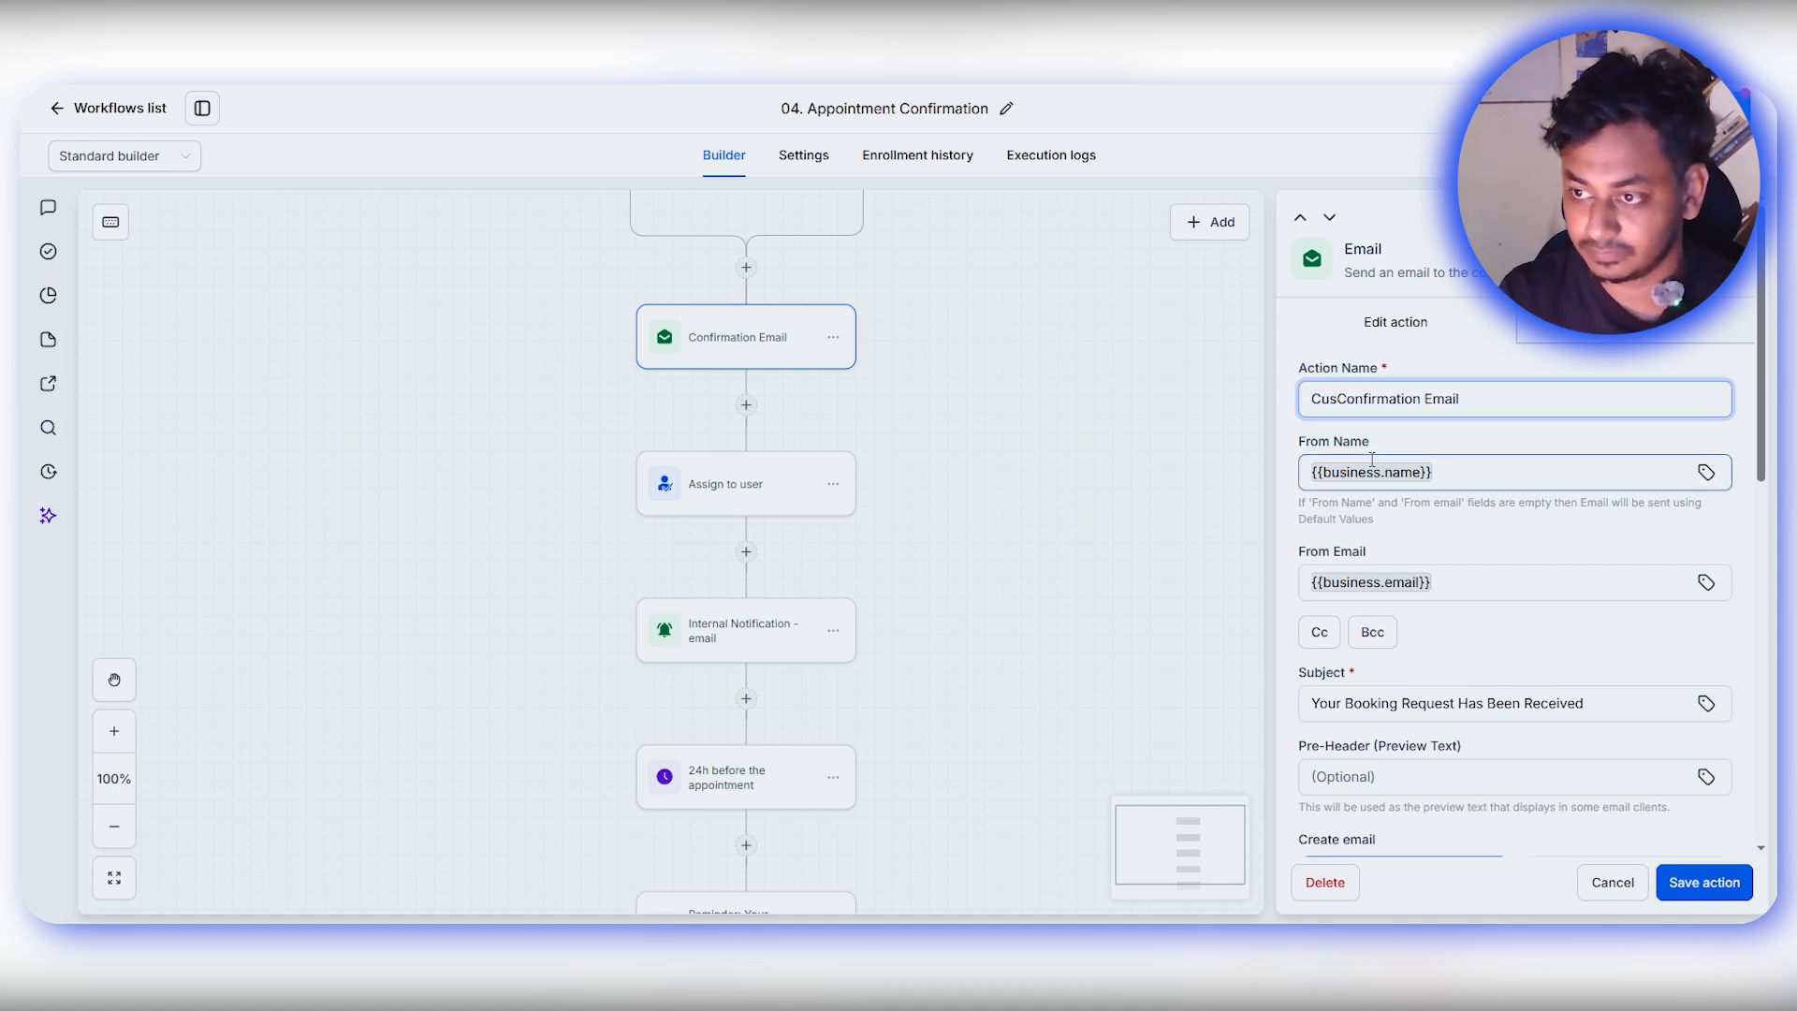
{"action": "type", "text": "tomer"}
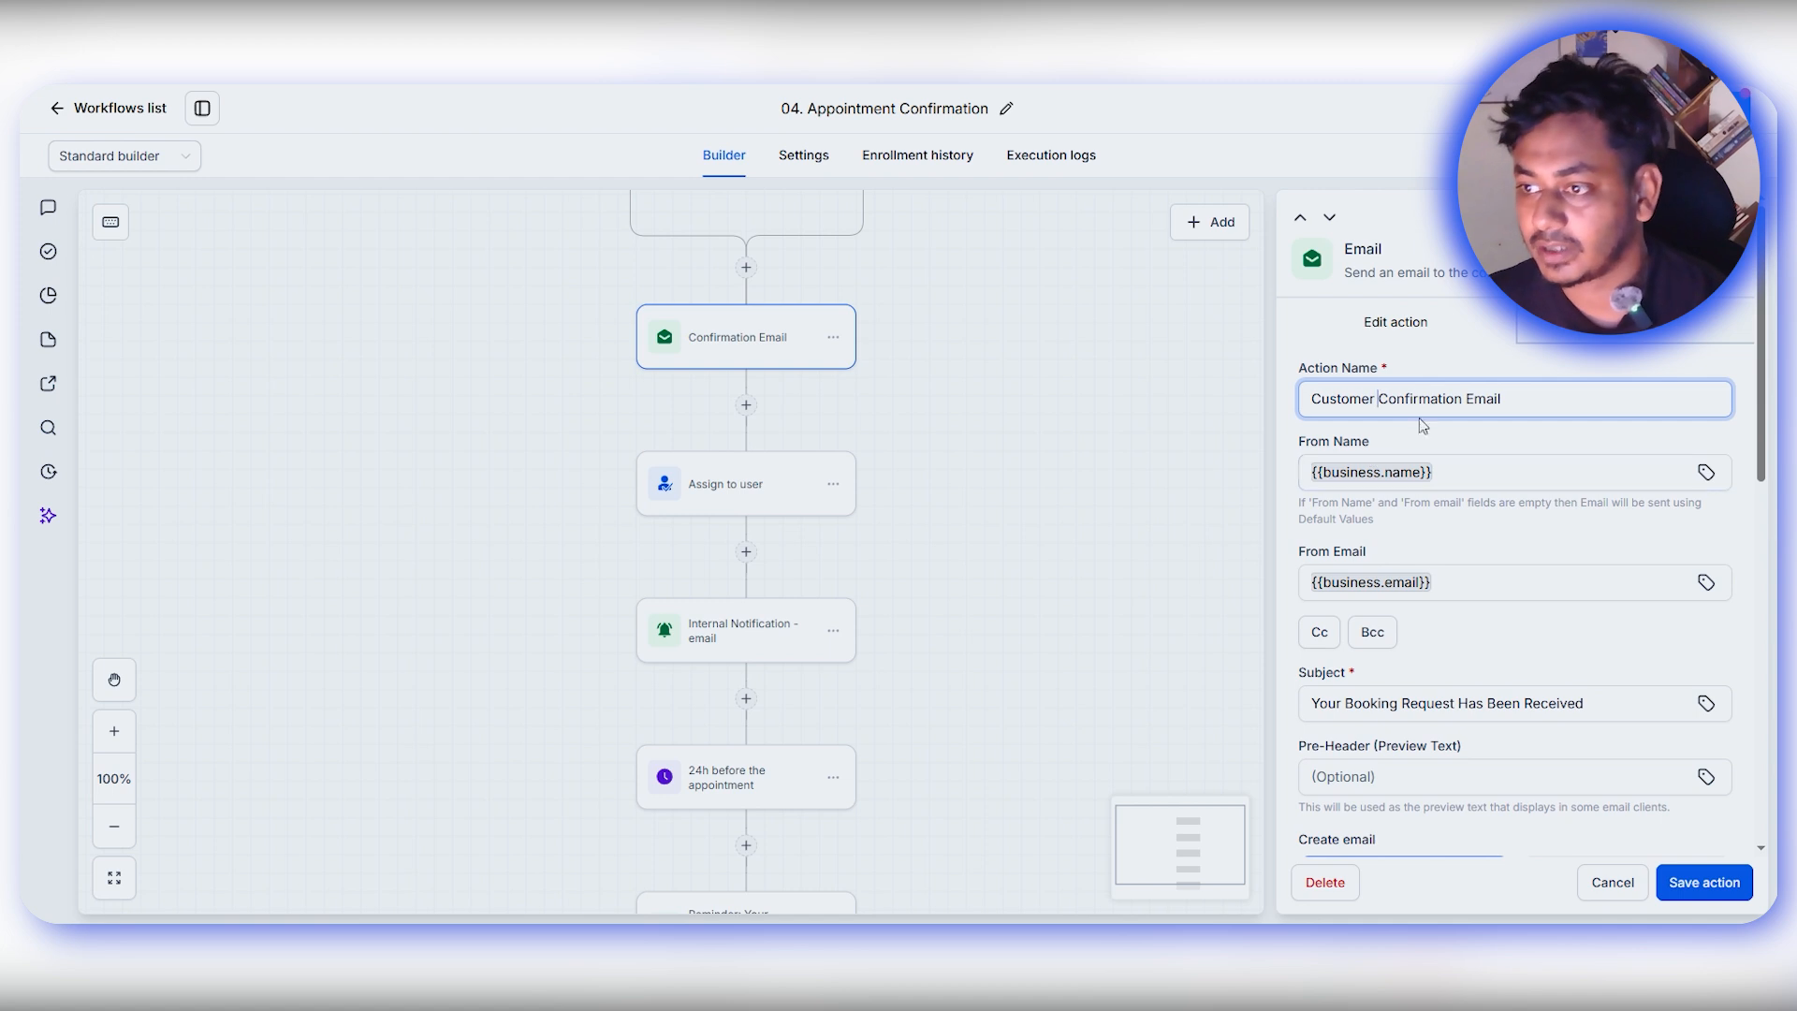
- Remove the contact first name, appointment start date and meeting location placeholders from the email message
{"action": "scroll", "coordinate": [1504, 438], "scroll_direction": "down", "scroll_amount": 2}
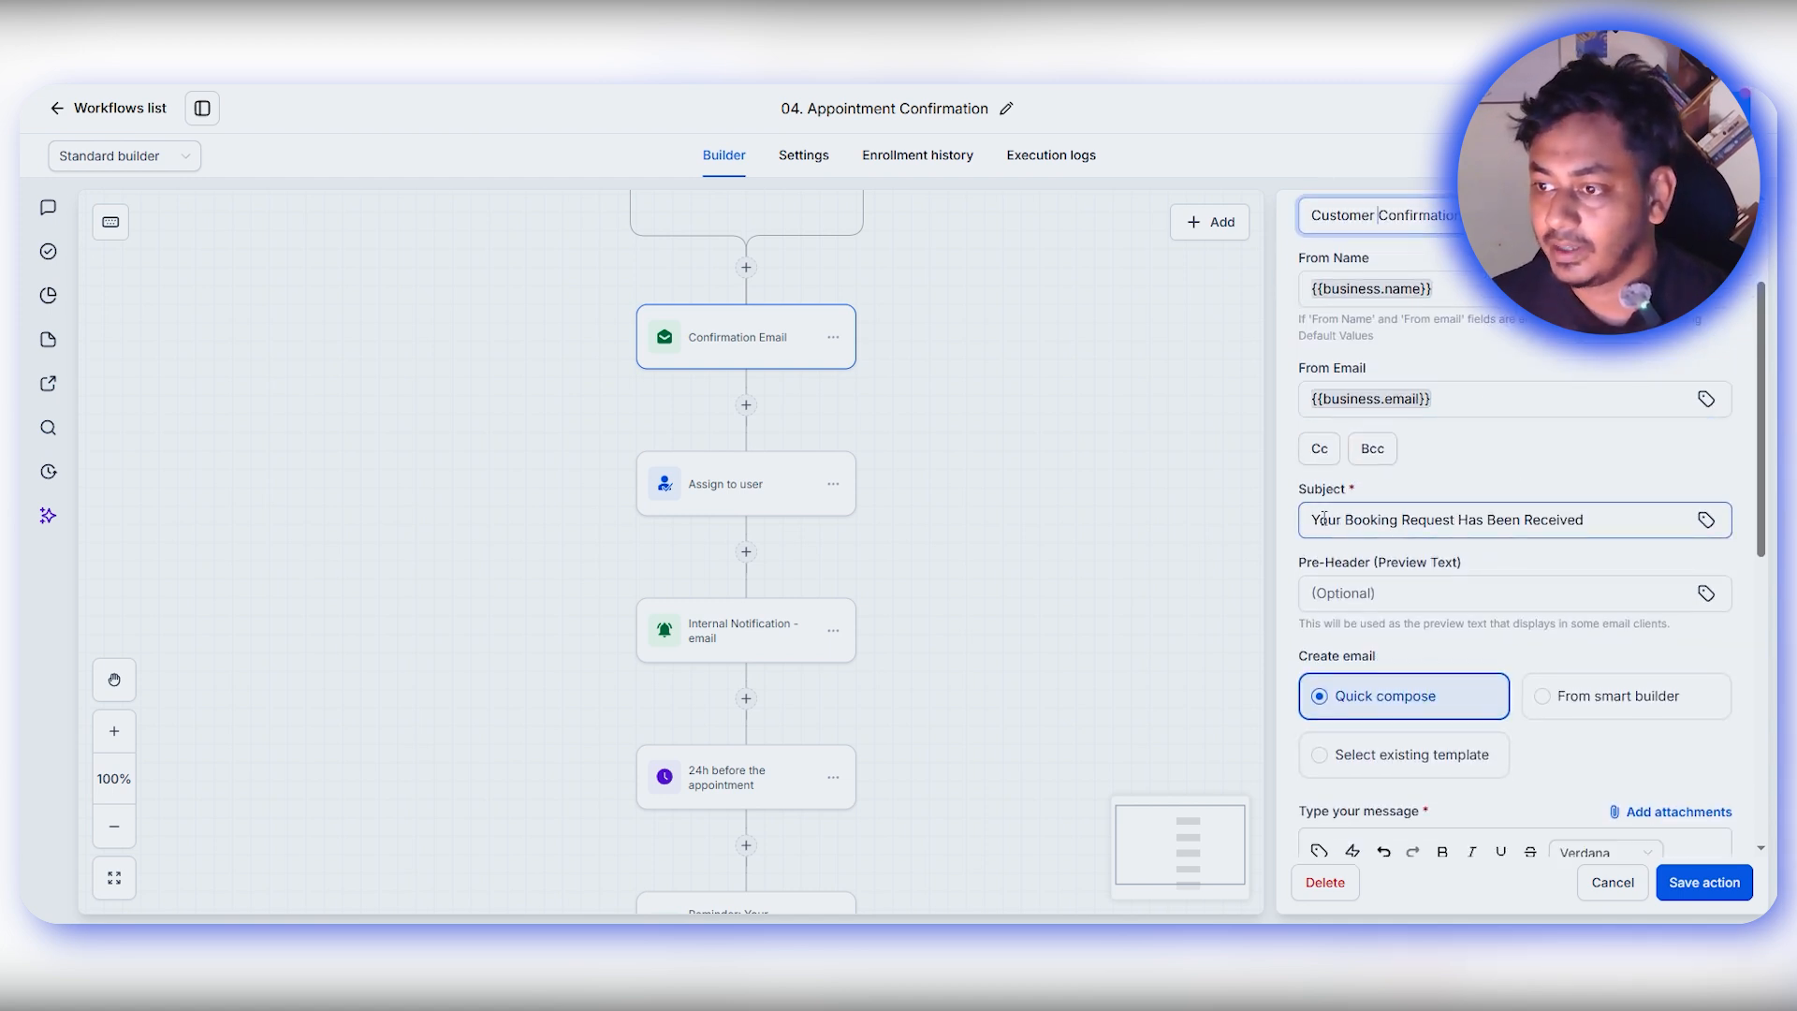
{"action": "triple_click", "coordinate": [1601, 524]}
{"action": "scroll", "coordinate": [1437, 559], "scroll_direction": "down", "scroll_amount": 5}
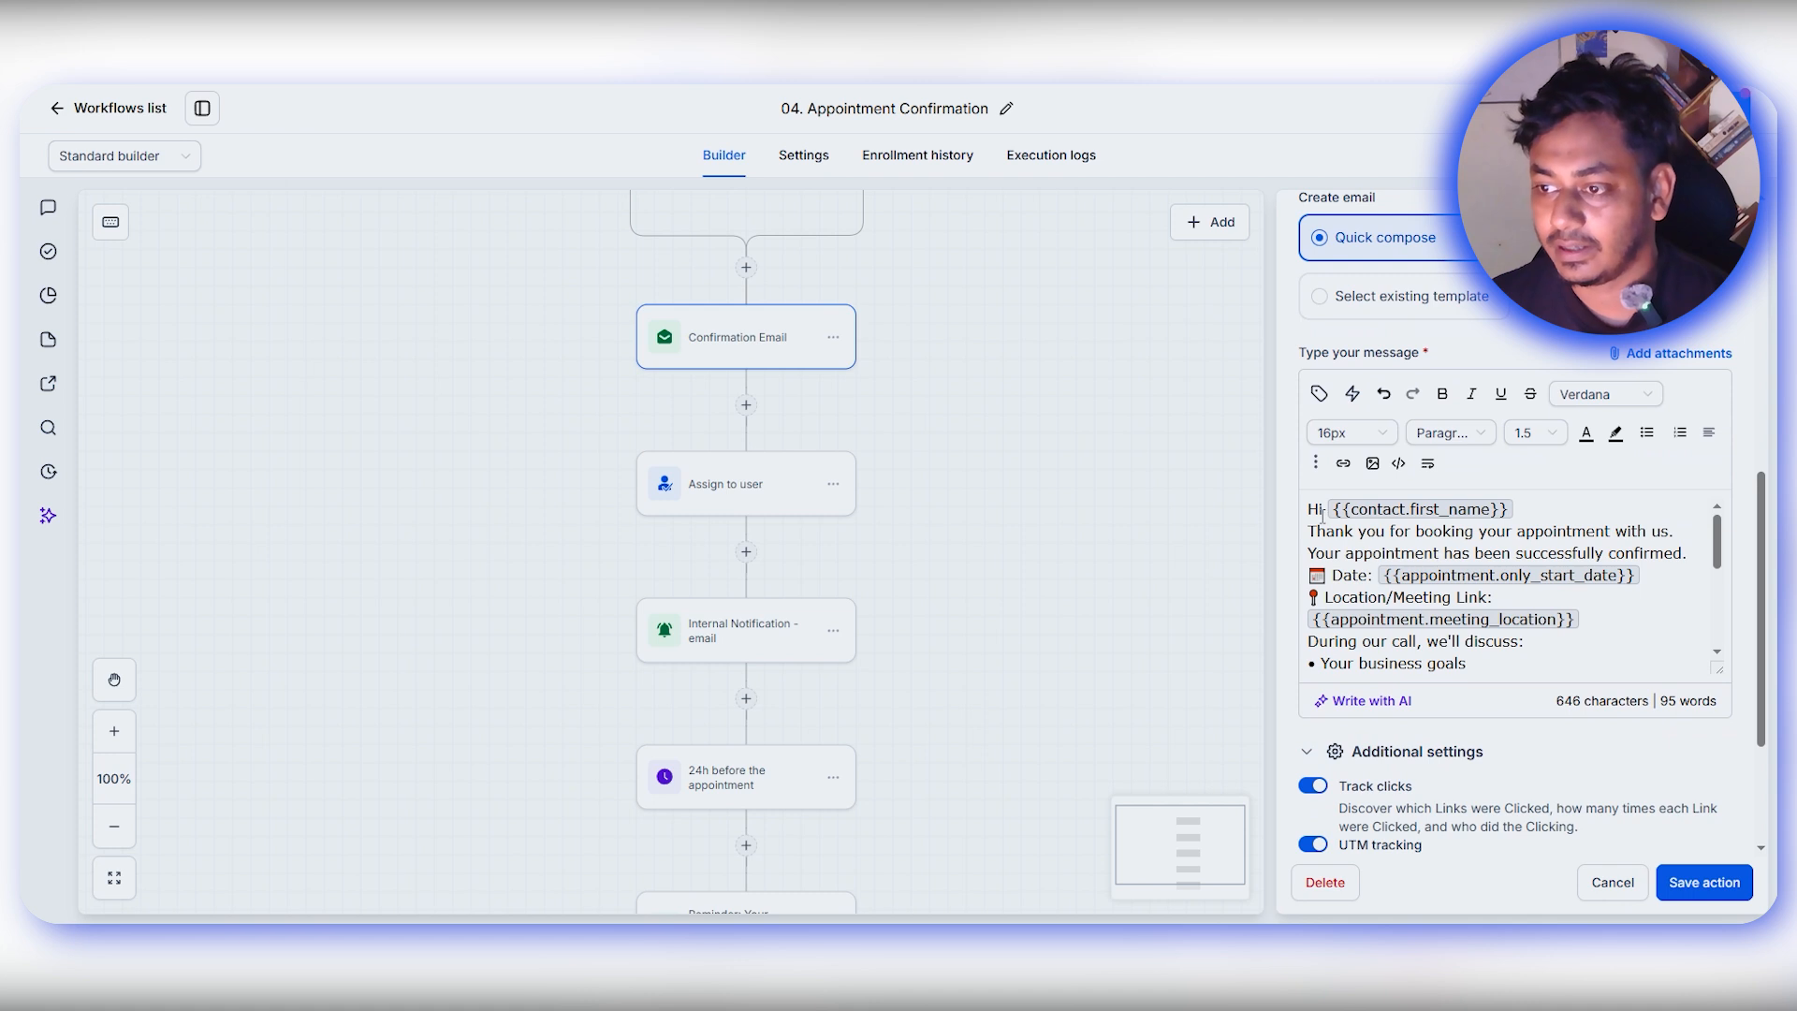
{"action": "left_click", "coordinate": [1318, 512]}
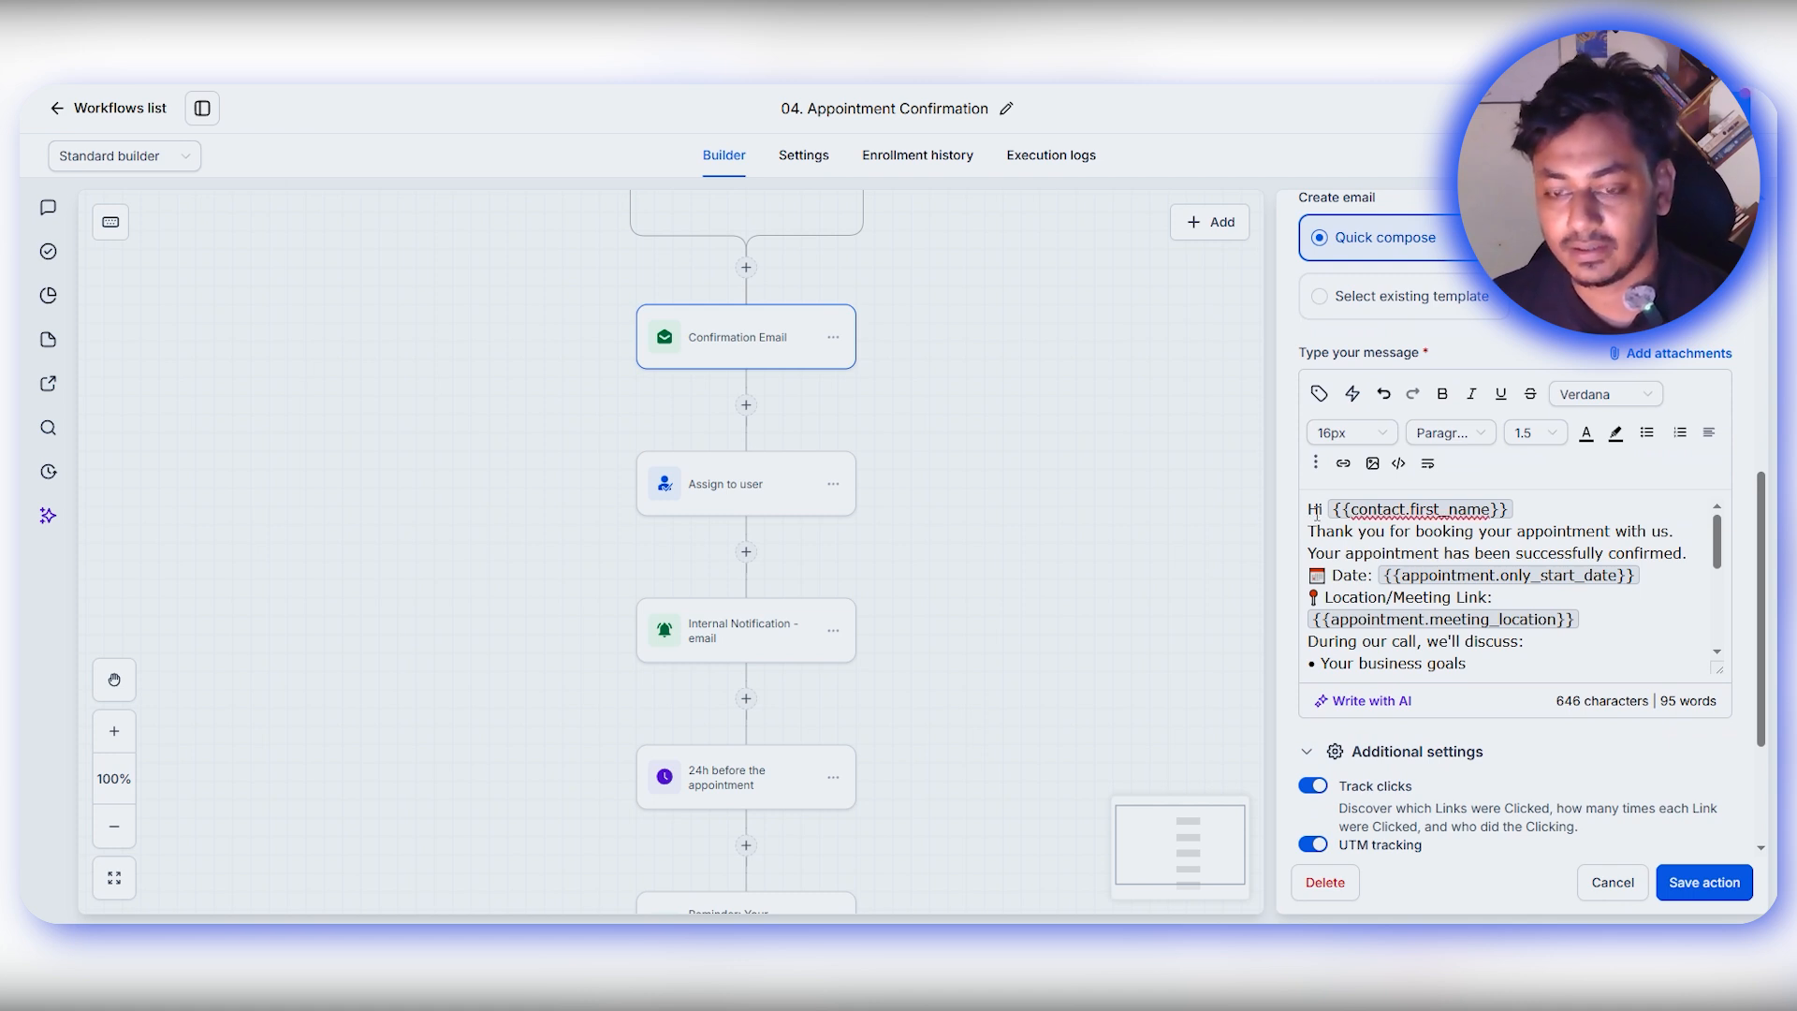
{"action": "left_click", "coordinate": [1491, 515]}
{"action": "key", "text": "BackSpace"}
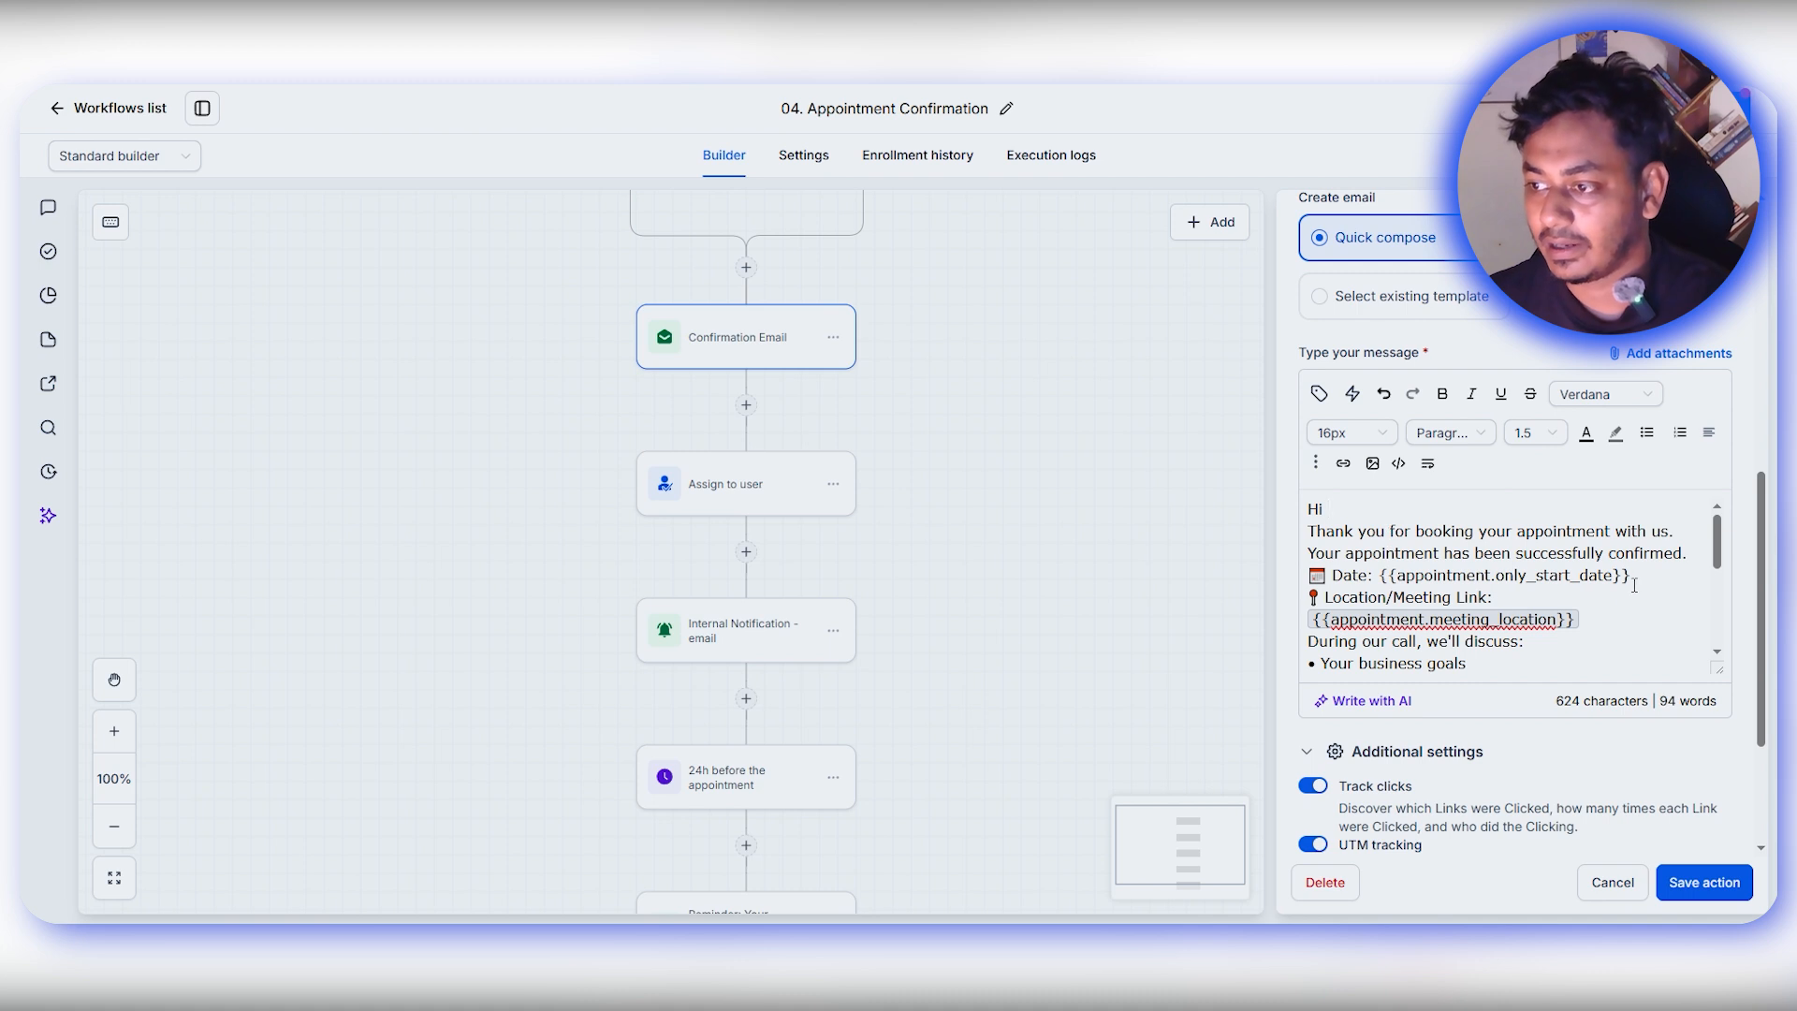
{"action": "left_click_drag", "start_coordinate": [1635, 585], "coordinate": [1376, 577]}
{"action": "key", "text": "BackSpace"}
{"action": "left_click_drag", "start_coordinate": [1583, 622], "coordinate": [1309, 621]}
{"action": "key", "text": "BackSpace"}
{"action": "key", "text": "BackSpace"}
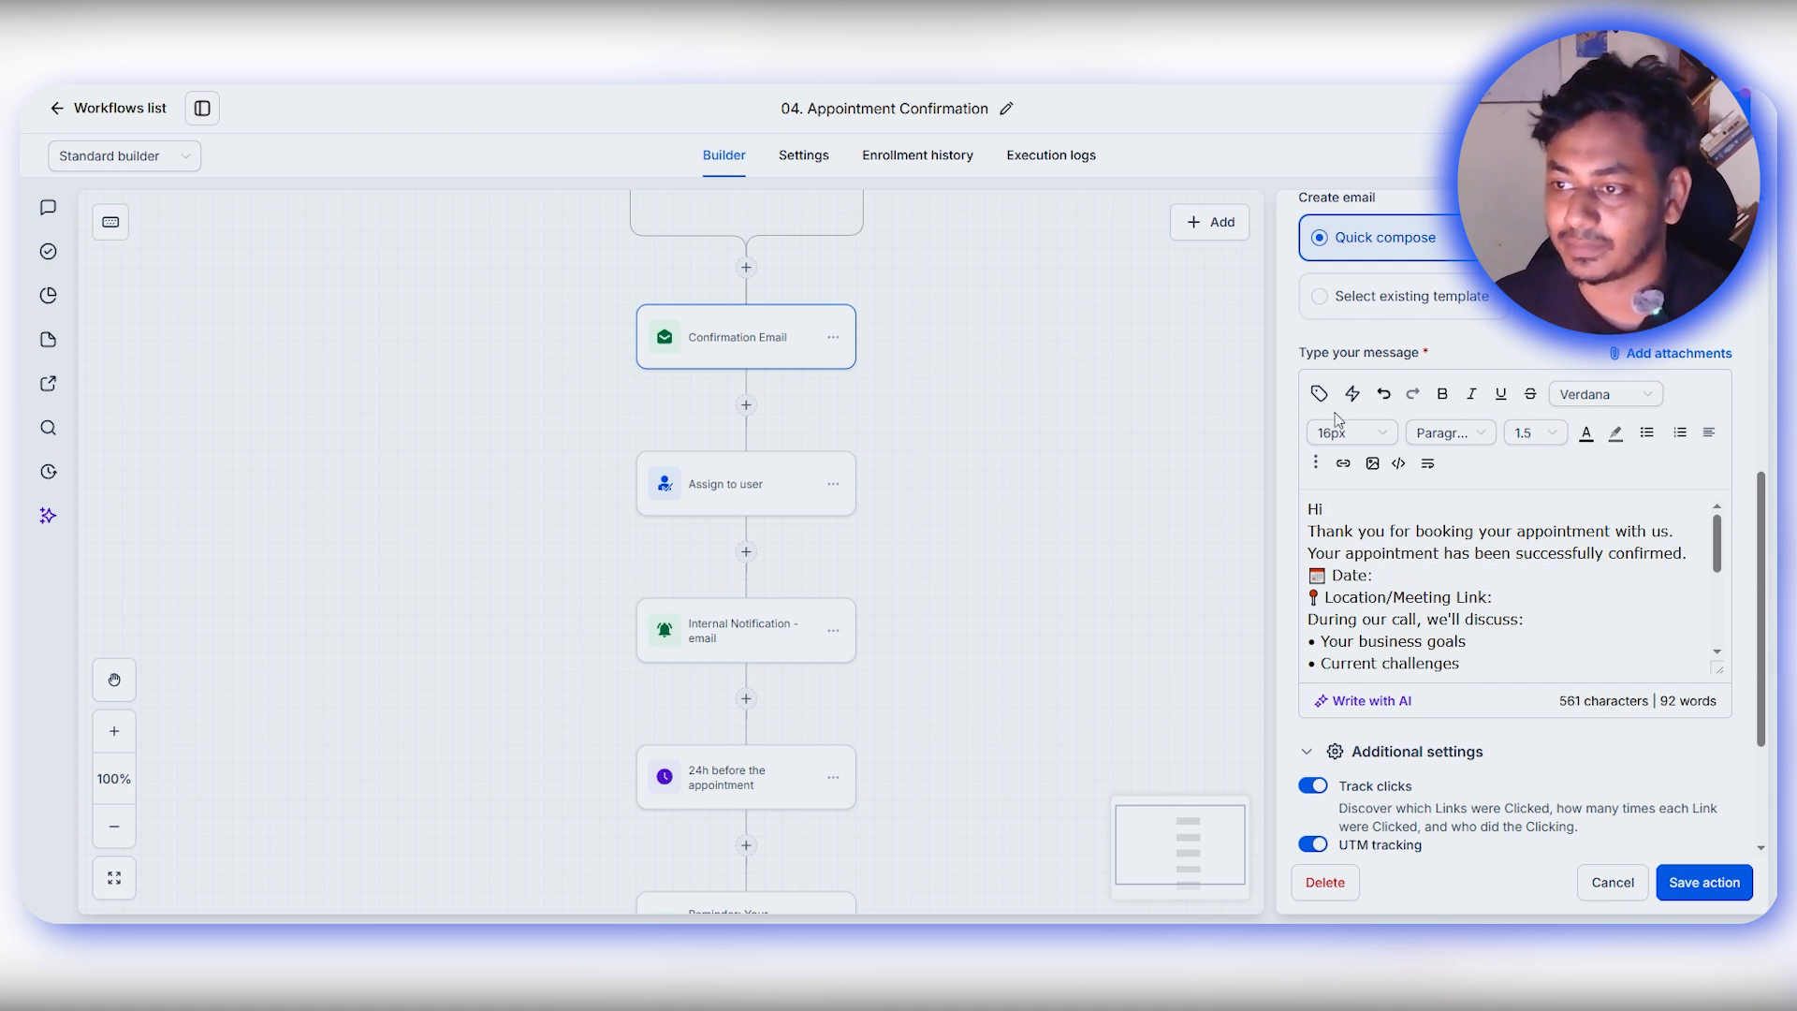
- Insert the Contact First Name custom value after "Hi" in the email greeting
{"action": "left_click", "coordinate": [1320, 394]}
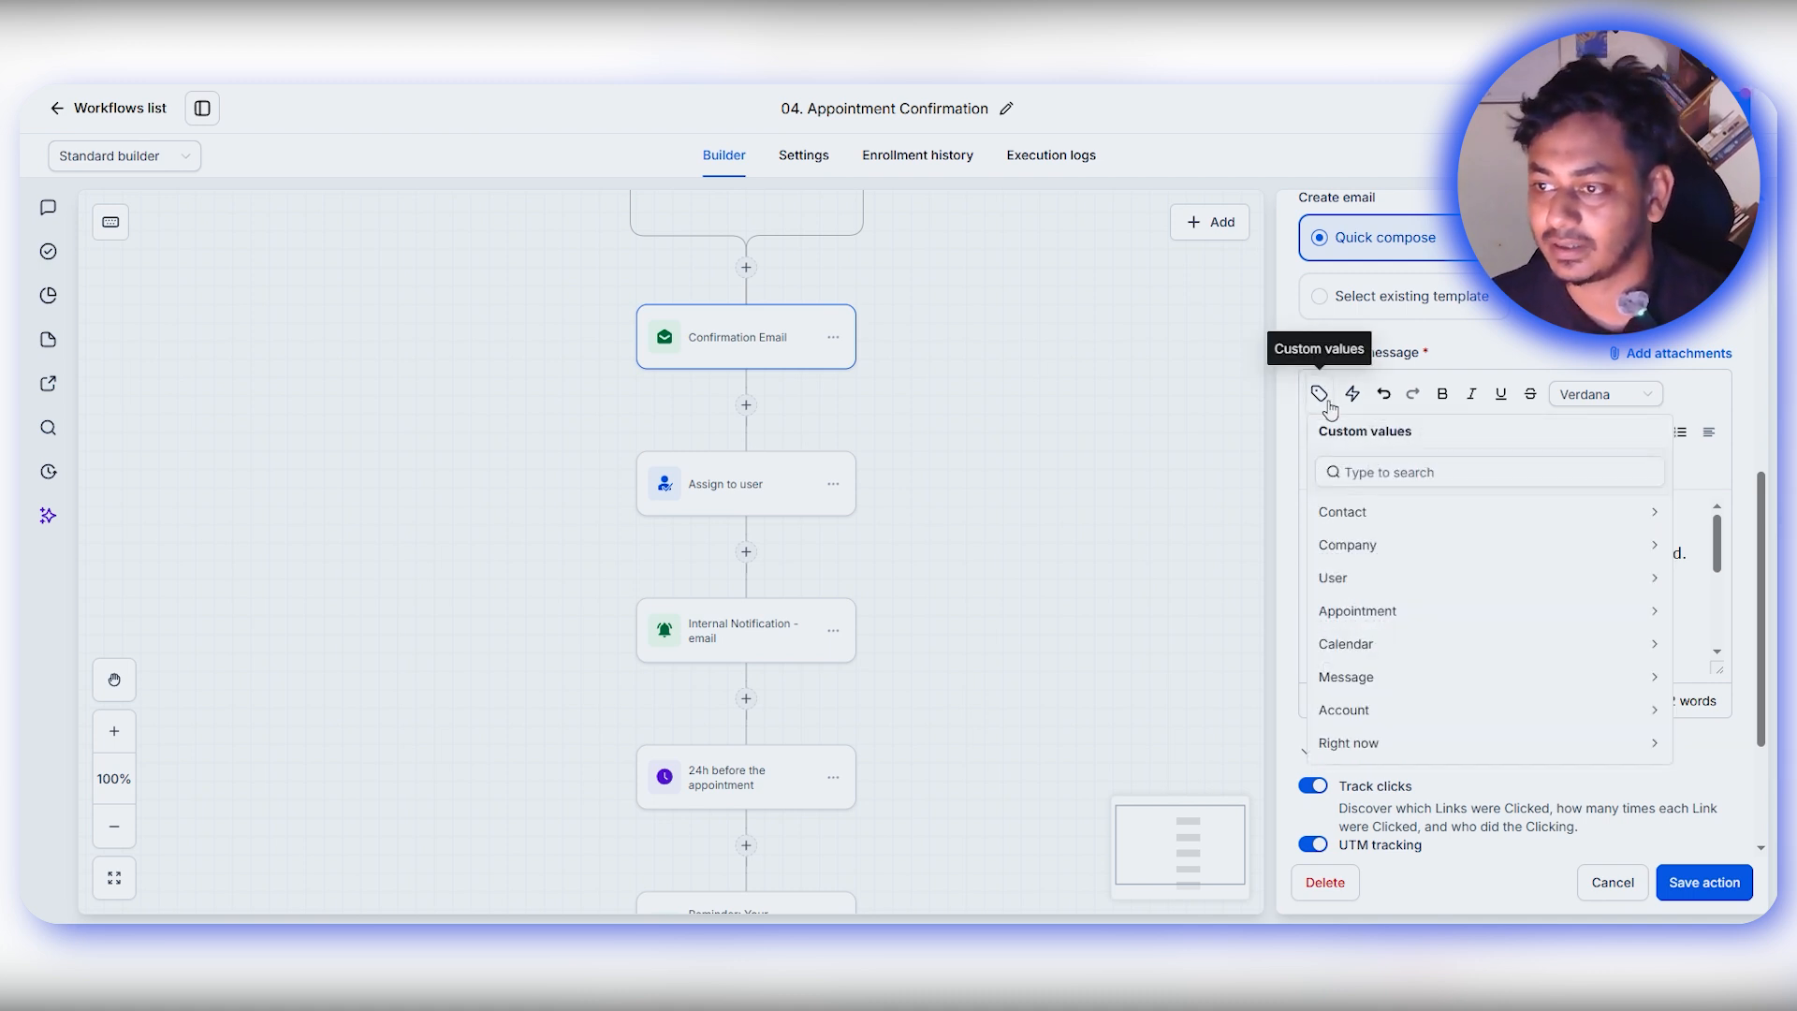
{"action": "left_click", "coordinate": [1385, 515]}
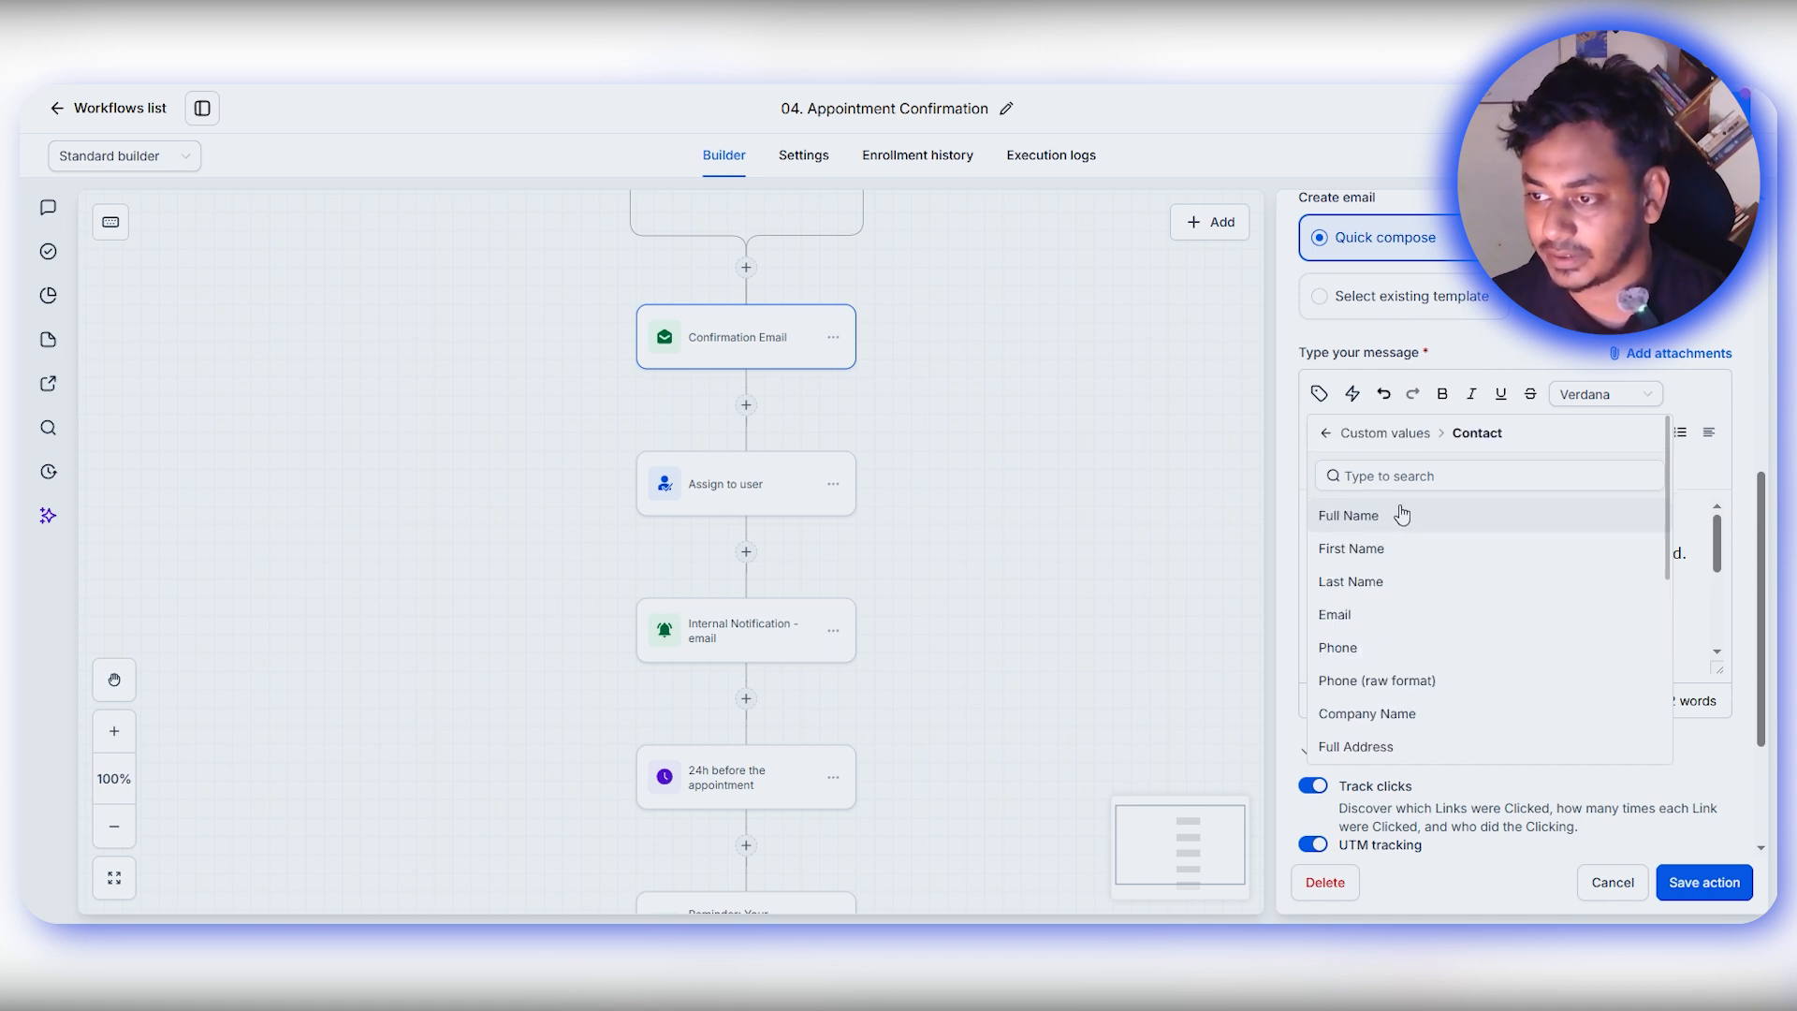
{"action": "left_click", "coordinate": [1414, 556]}
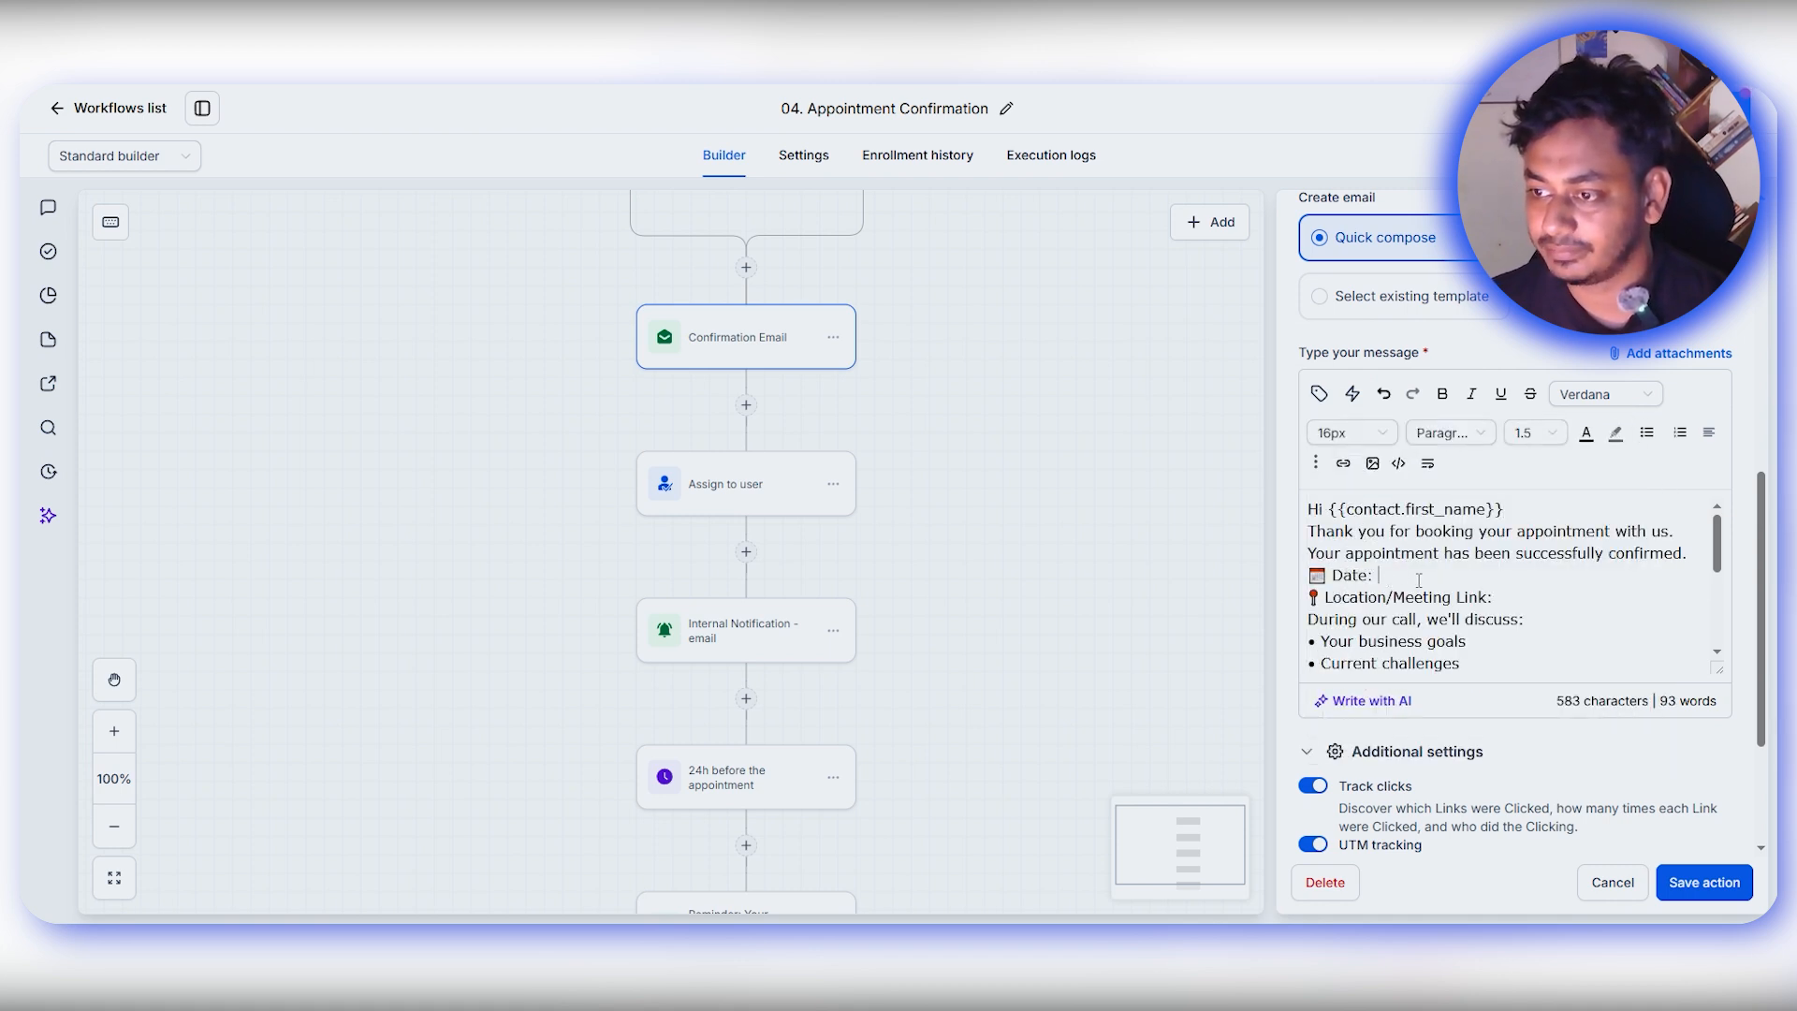
- Insert the Appointment Start Date Time custom value after "Date:" in the message
{"action": "left_click", "coordinate": [1320, 394]}
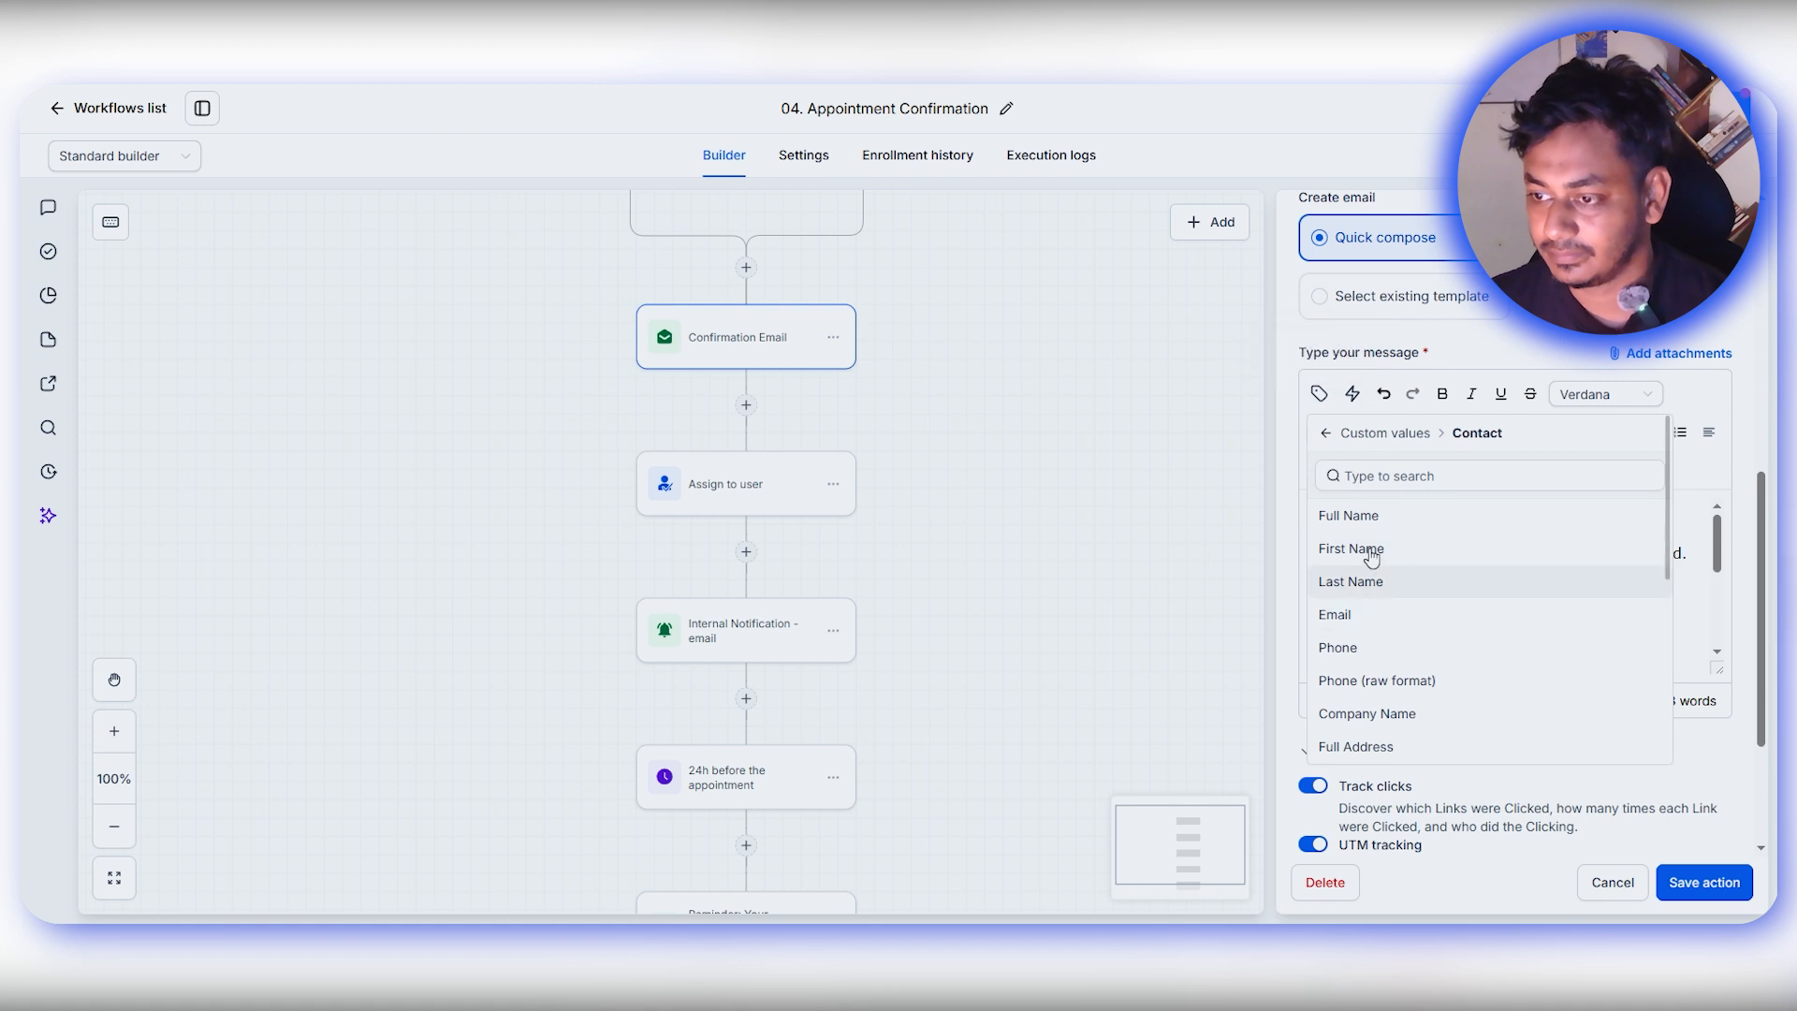
{"action": "left_click", "coordinate": [1329, 433]}
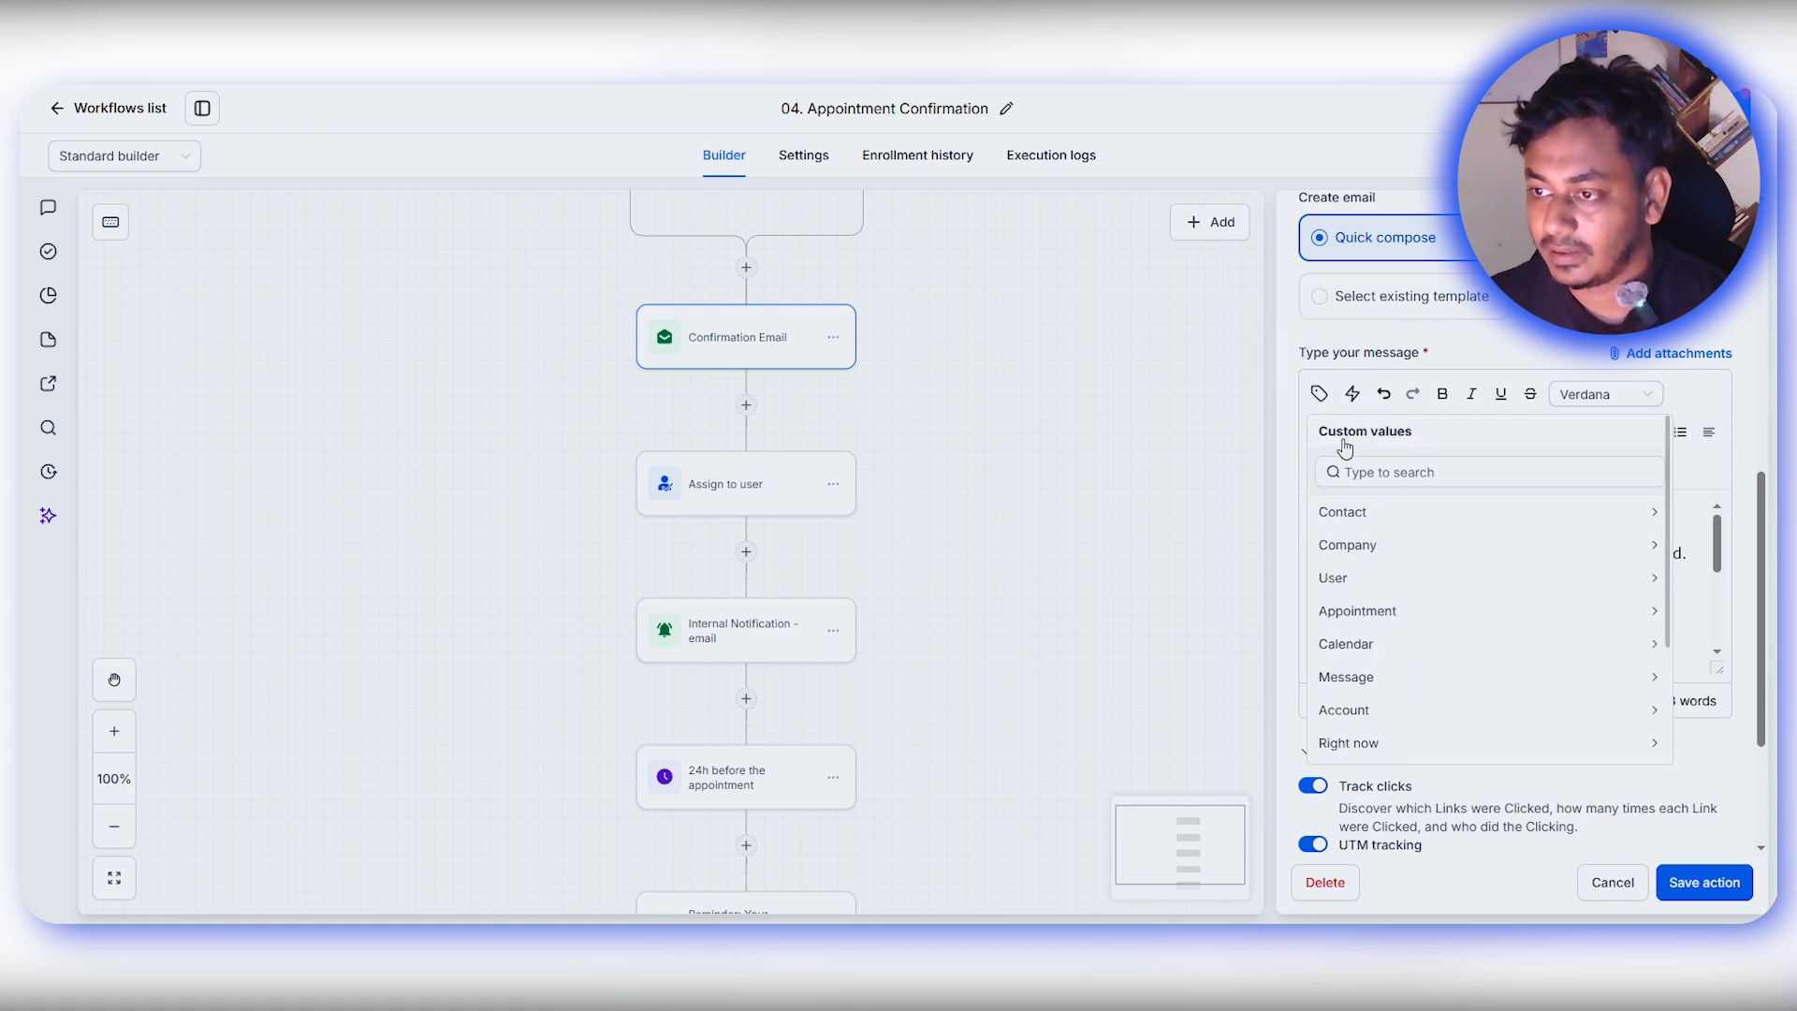
{"action": "left_click", "coordinate": [1394, 616]}
{"action": "left_click", "coordinate": [1387, 590]}
- Insert the Appointment Meeting Location custom value after "Location/Meeting Link:" and save the email action
{"action": "scroll", "coordinate": [1524, 592], "scroll_direction": "down", "scroll_amount": 2}
{"action": "scroll", "coordinate": [1532, 603], "scroll_direction": "up", "scroll_amount": 1}
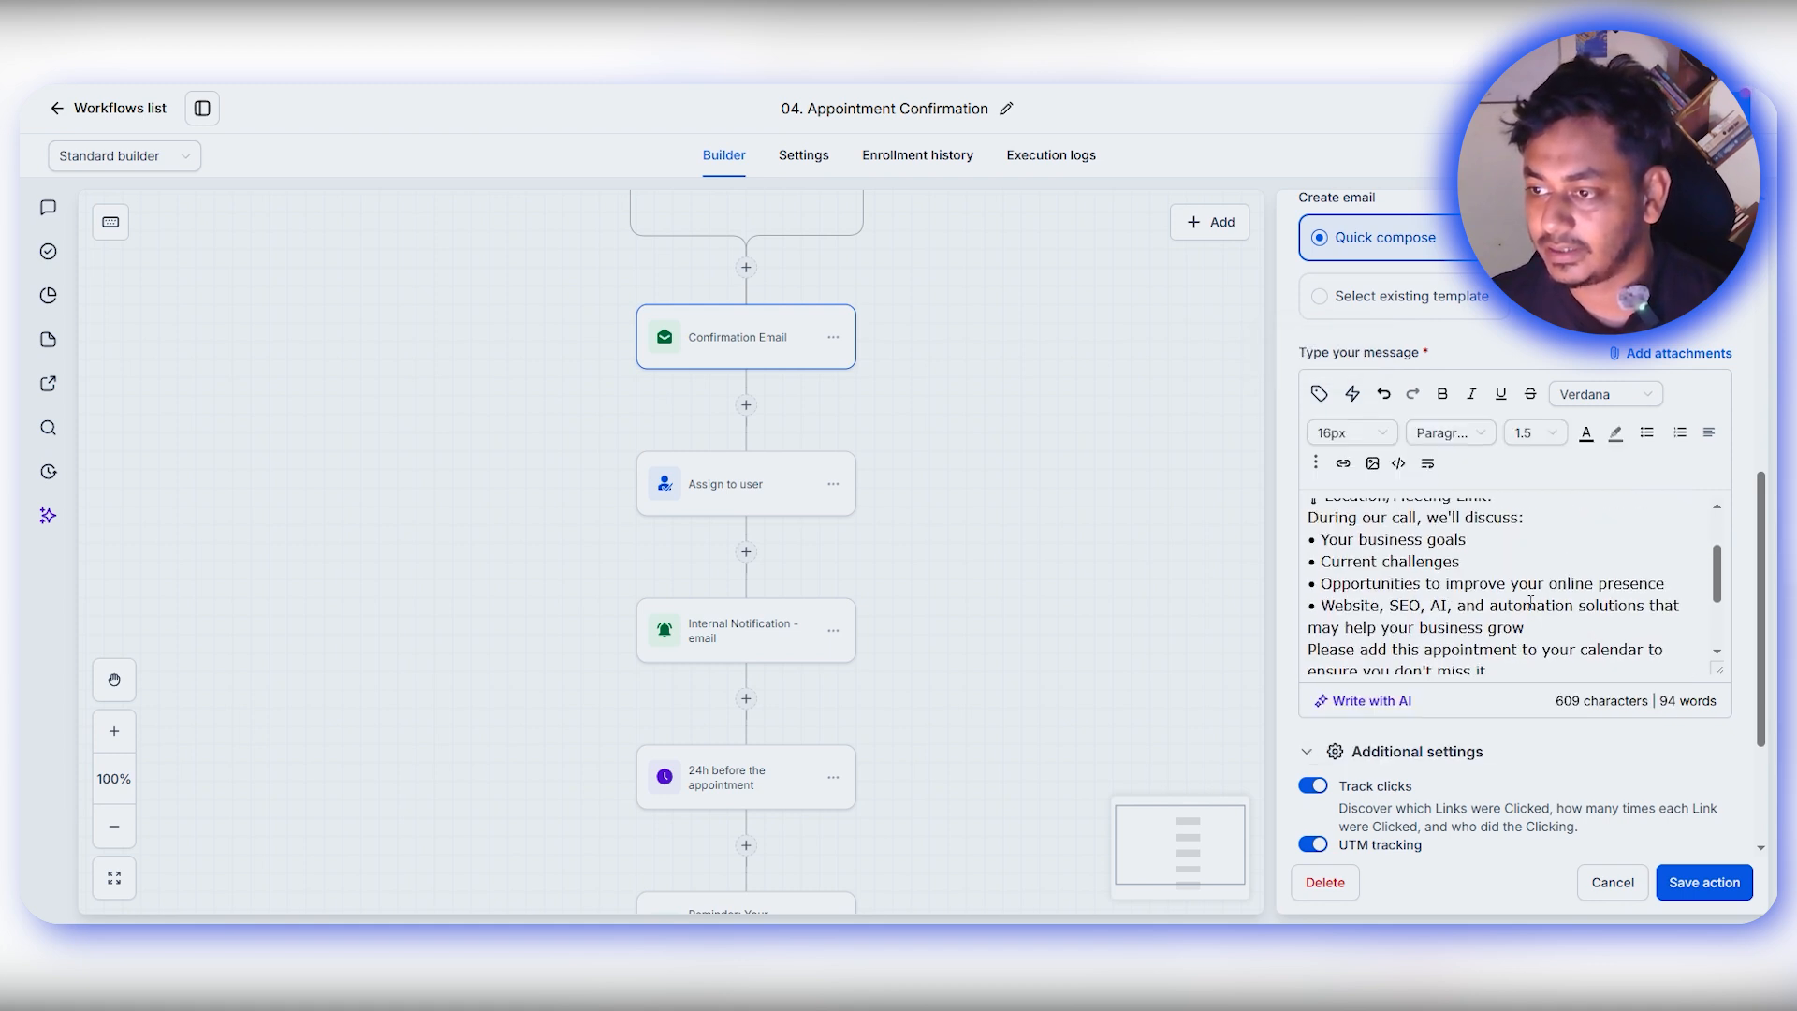
{"action": "scroll", "coordinate": [1531, 603], "scroll_direction": "up", "scroll_amount": 3}
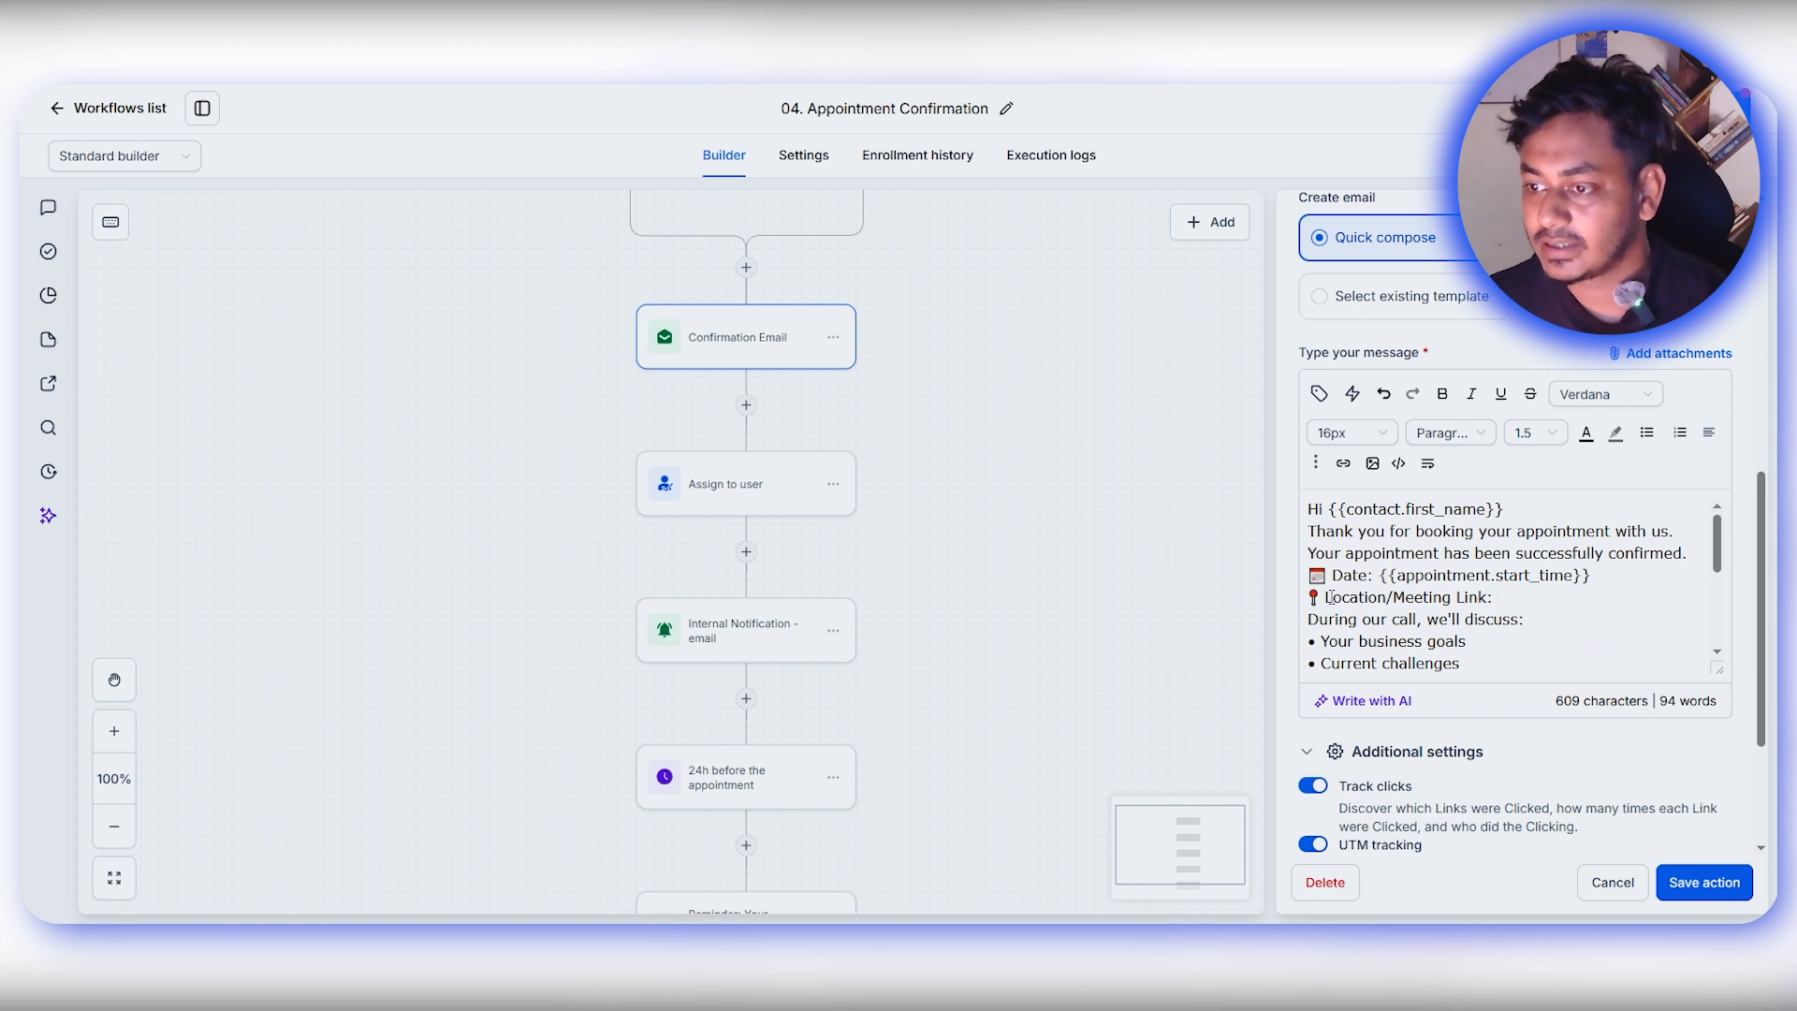
{"action": "left_click", "coordinate": [1319, 393]}
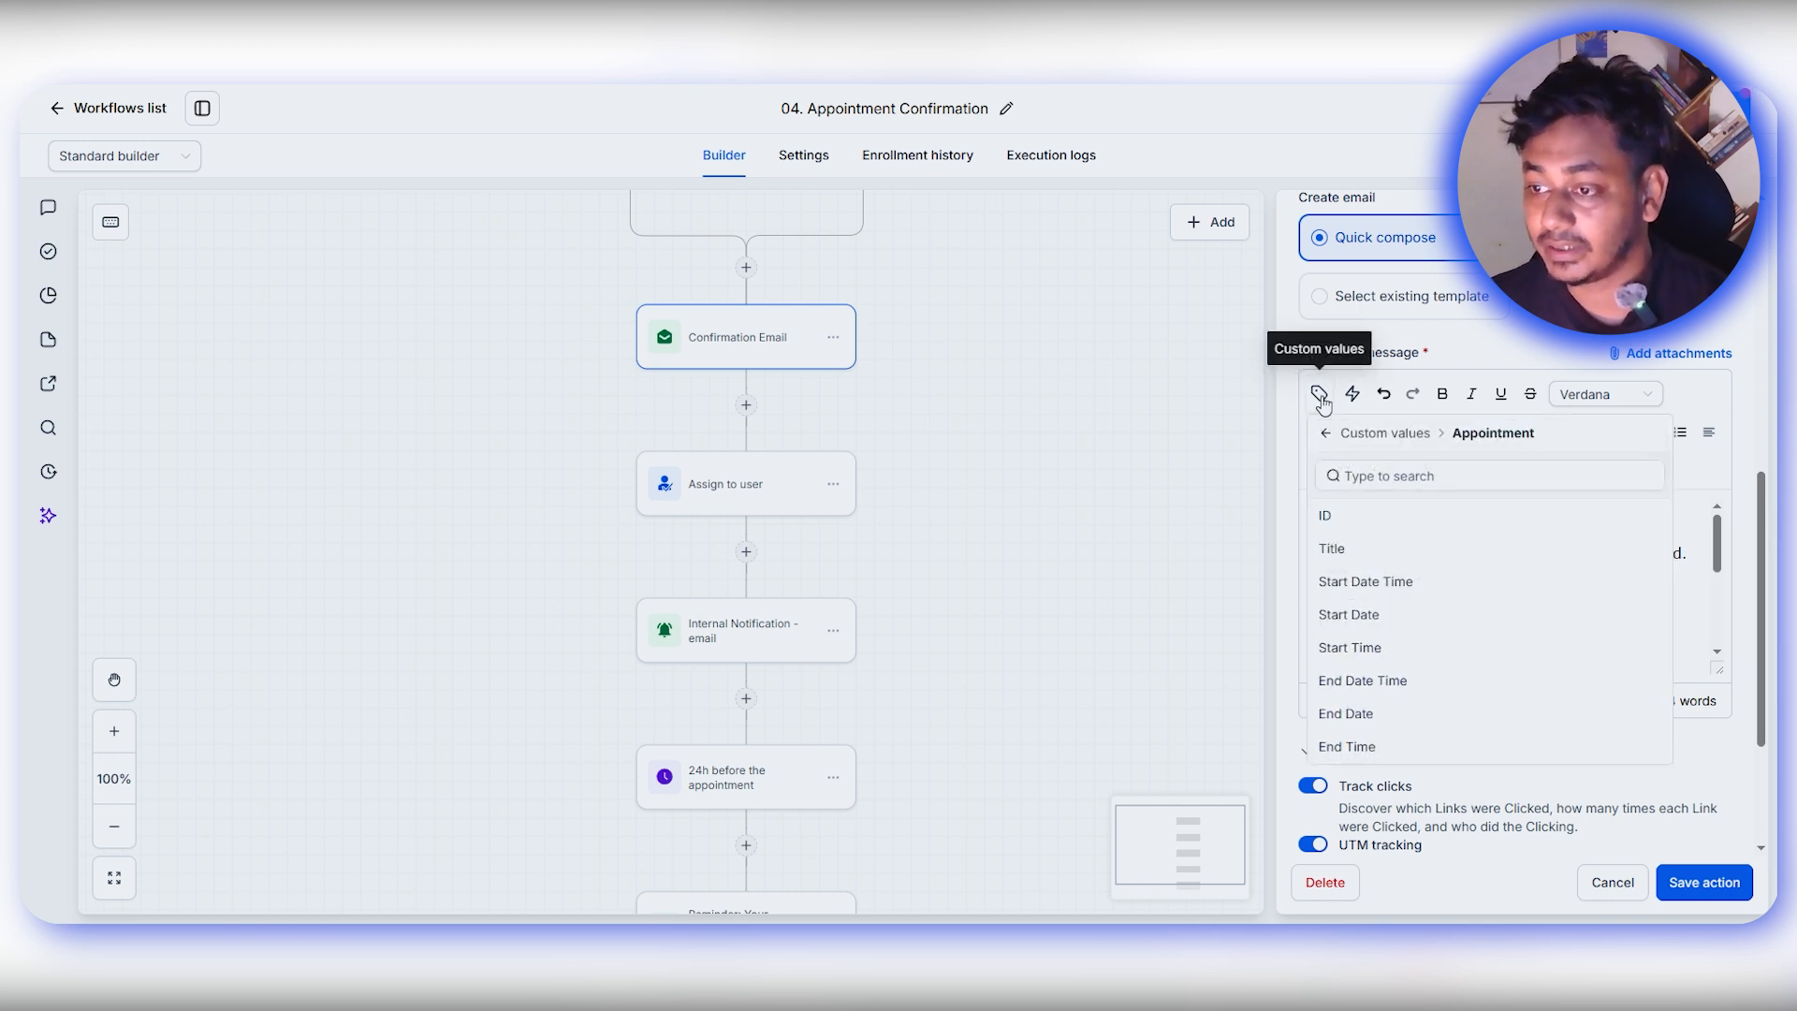
{"action": "scroll", "coordinate": [1498, 646], "scroll_direction": "down", "scroll_amount": 2}
{"action": "scroll", "coordinate": [1505, 664], "scroll_direction": "down", "scroll_amount": 1}
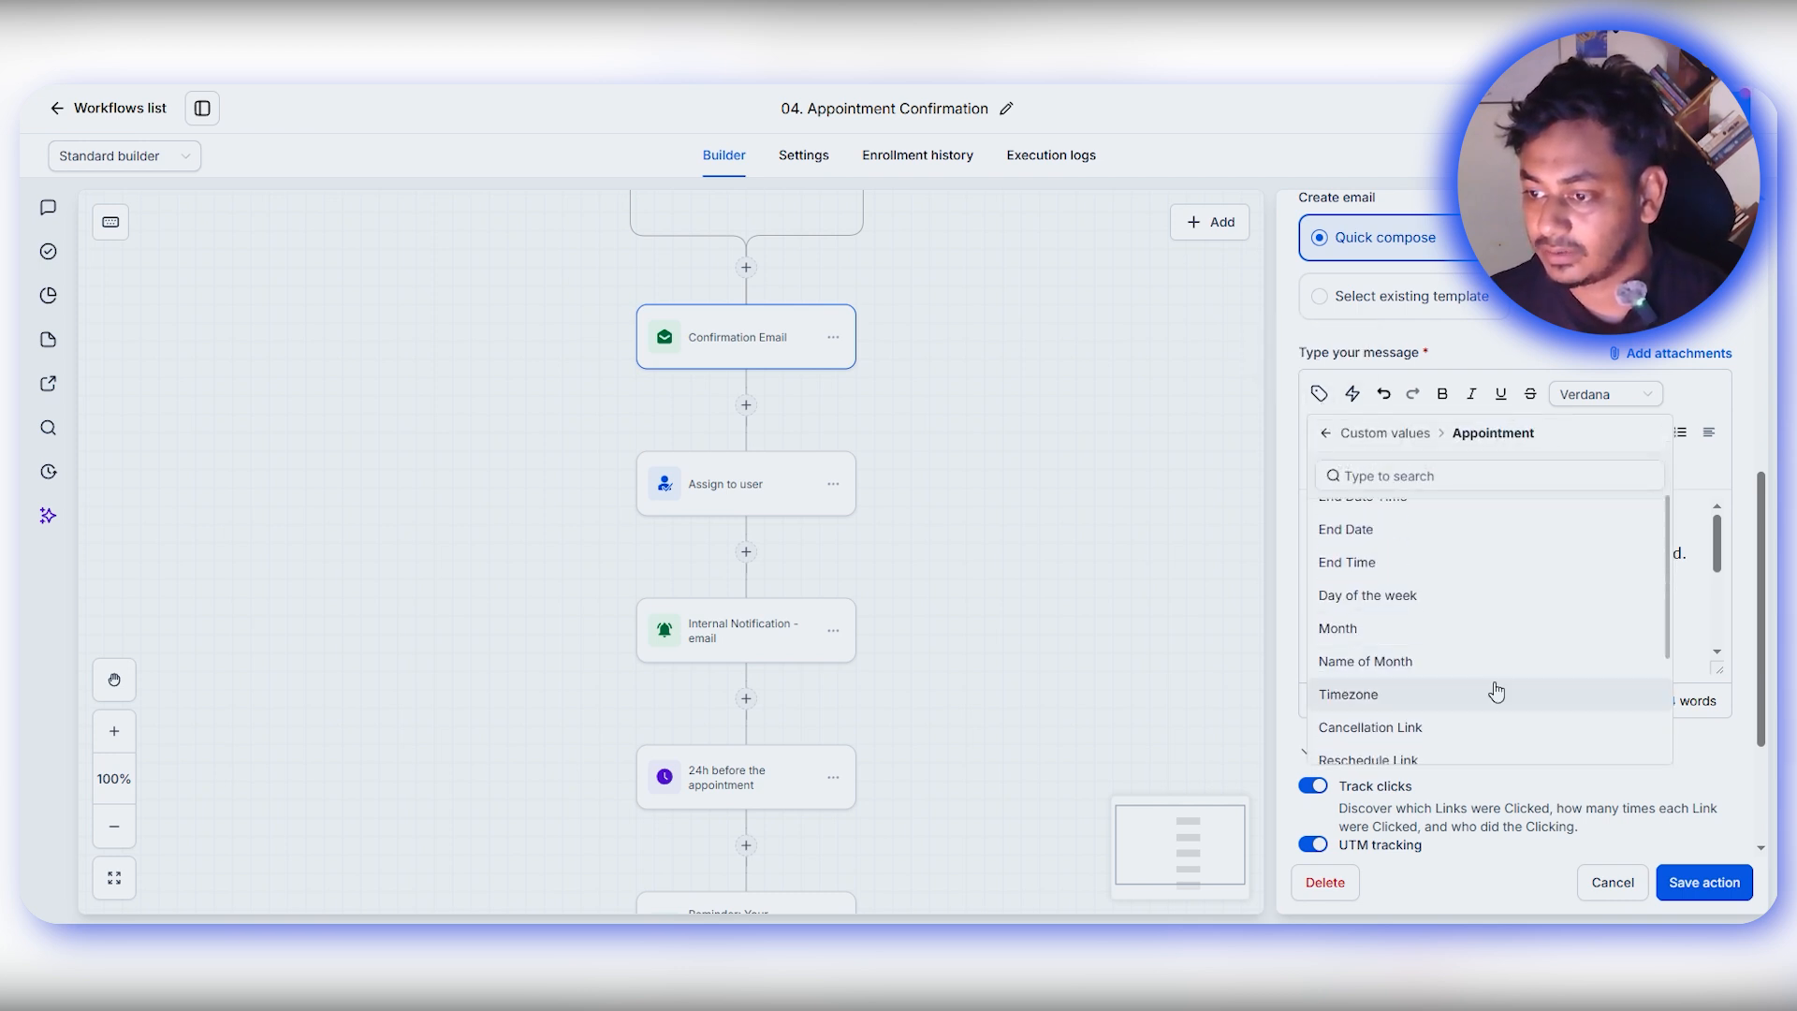
{"action": "scroll", "coordinate": [1497, 690], "scroll_direction": "down", "scroll_amount": 1}
{"action": "left_click", "coordinate": [1358, 709]}
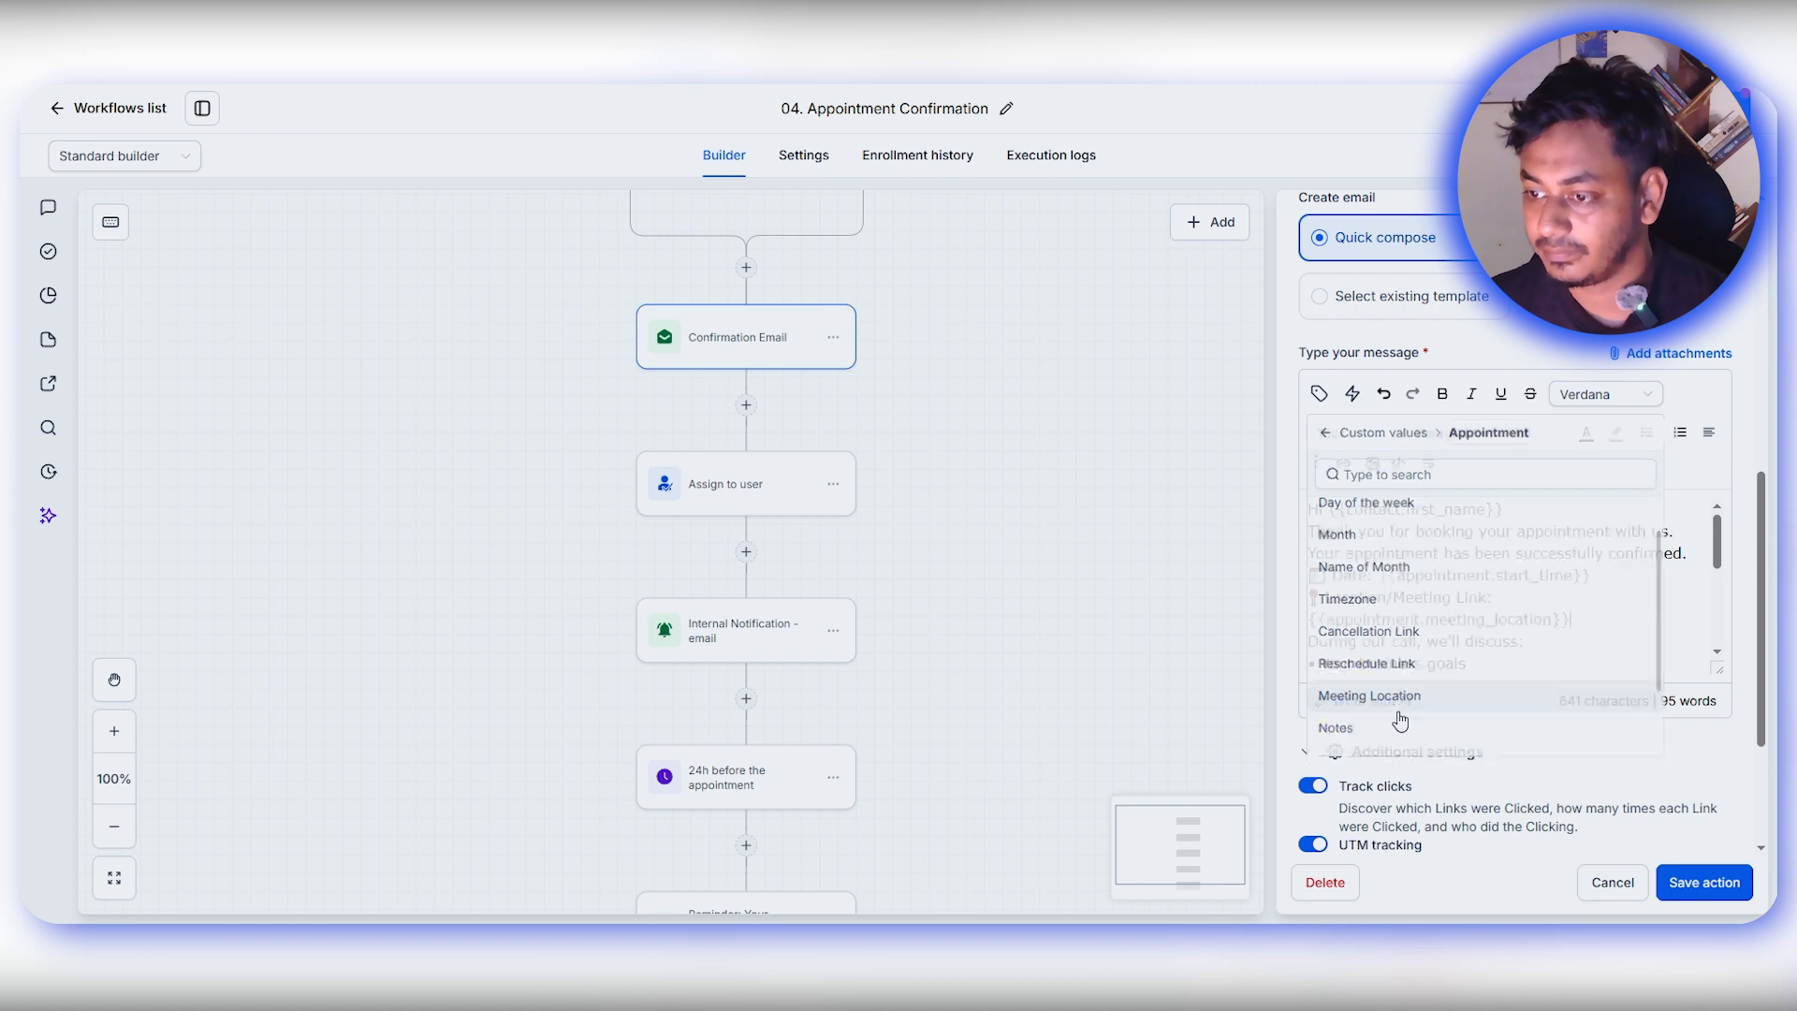
{"action": "scroll", "coordinate": [1565, 600], "scroll_direction": "down", "scroll_amount": 3}
{"action": "scroll", "coordinate": [1564, 600], "scroll_direction": "down", "scroll_amount": 3}
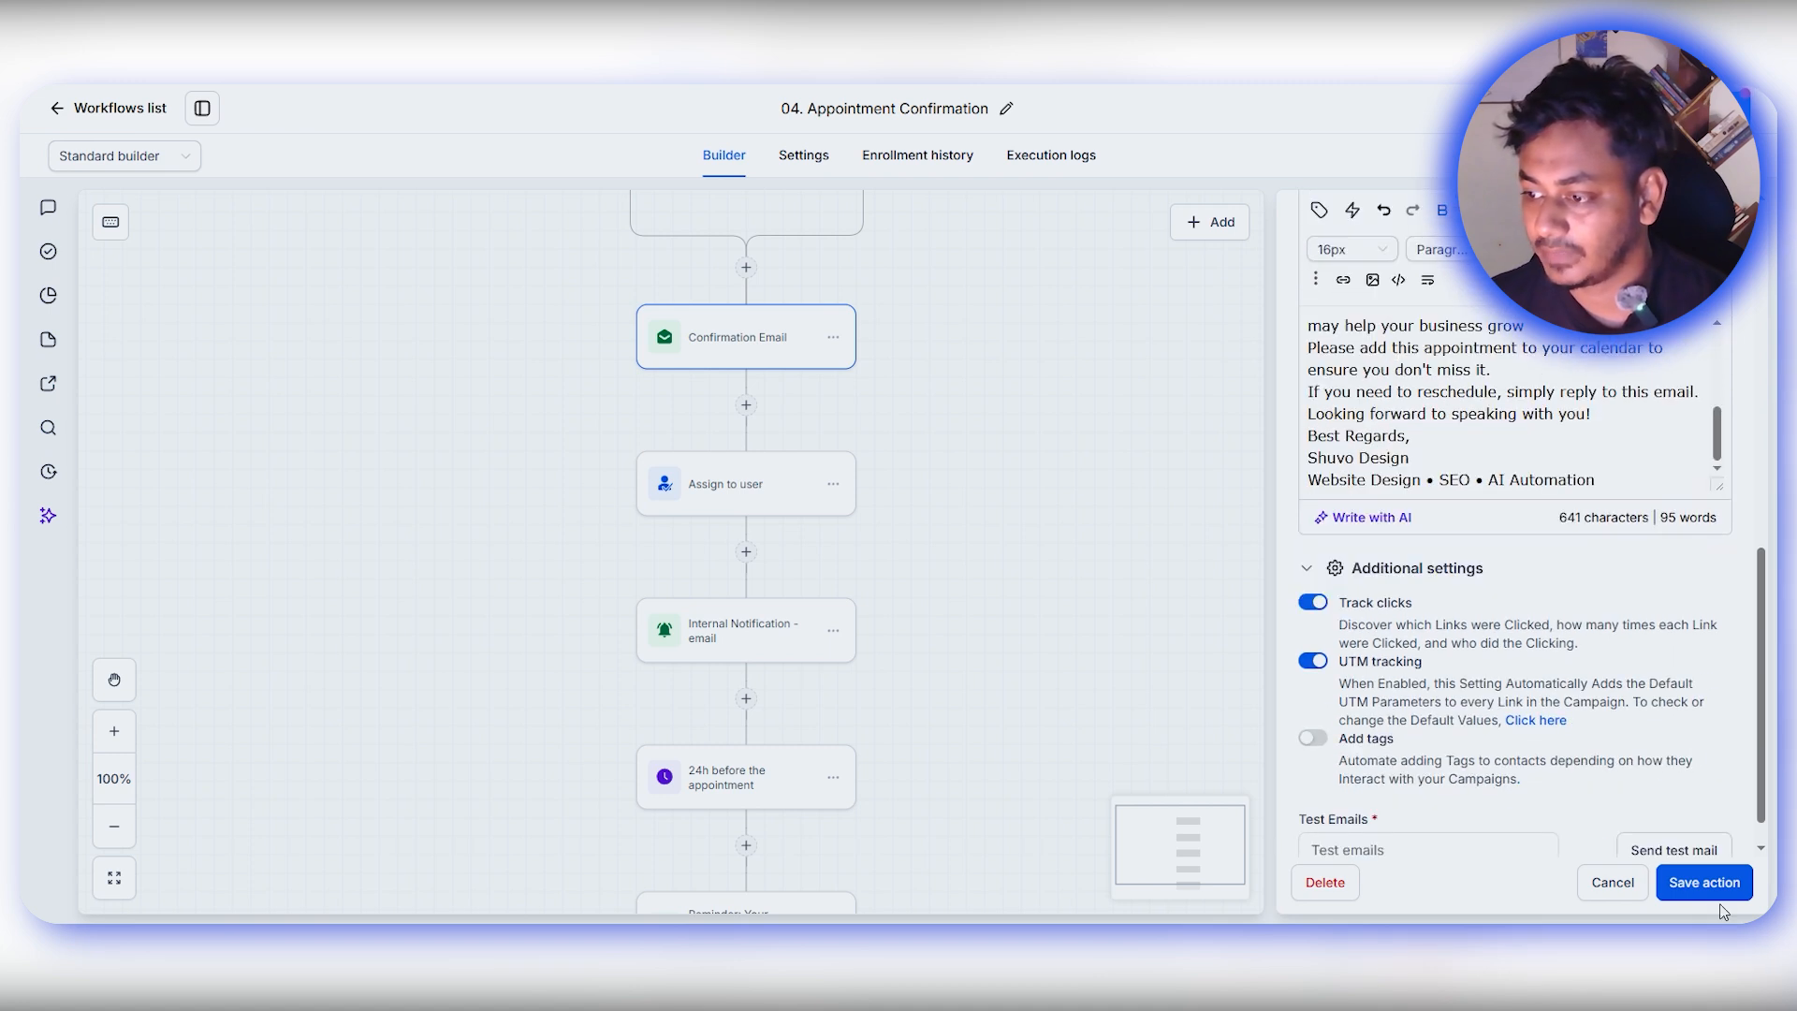
{"action": "left_click", "coordinate": [1683, 881]}
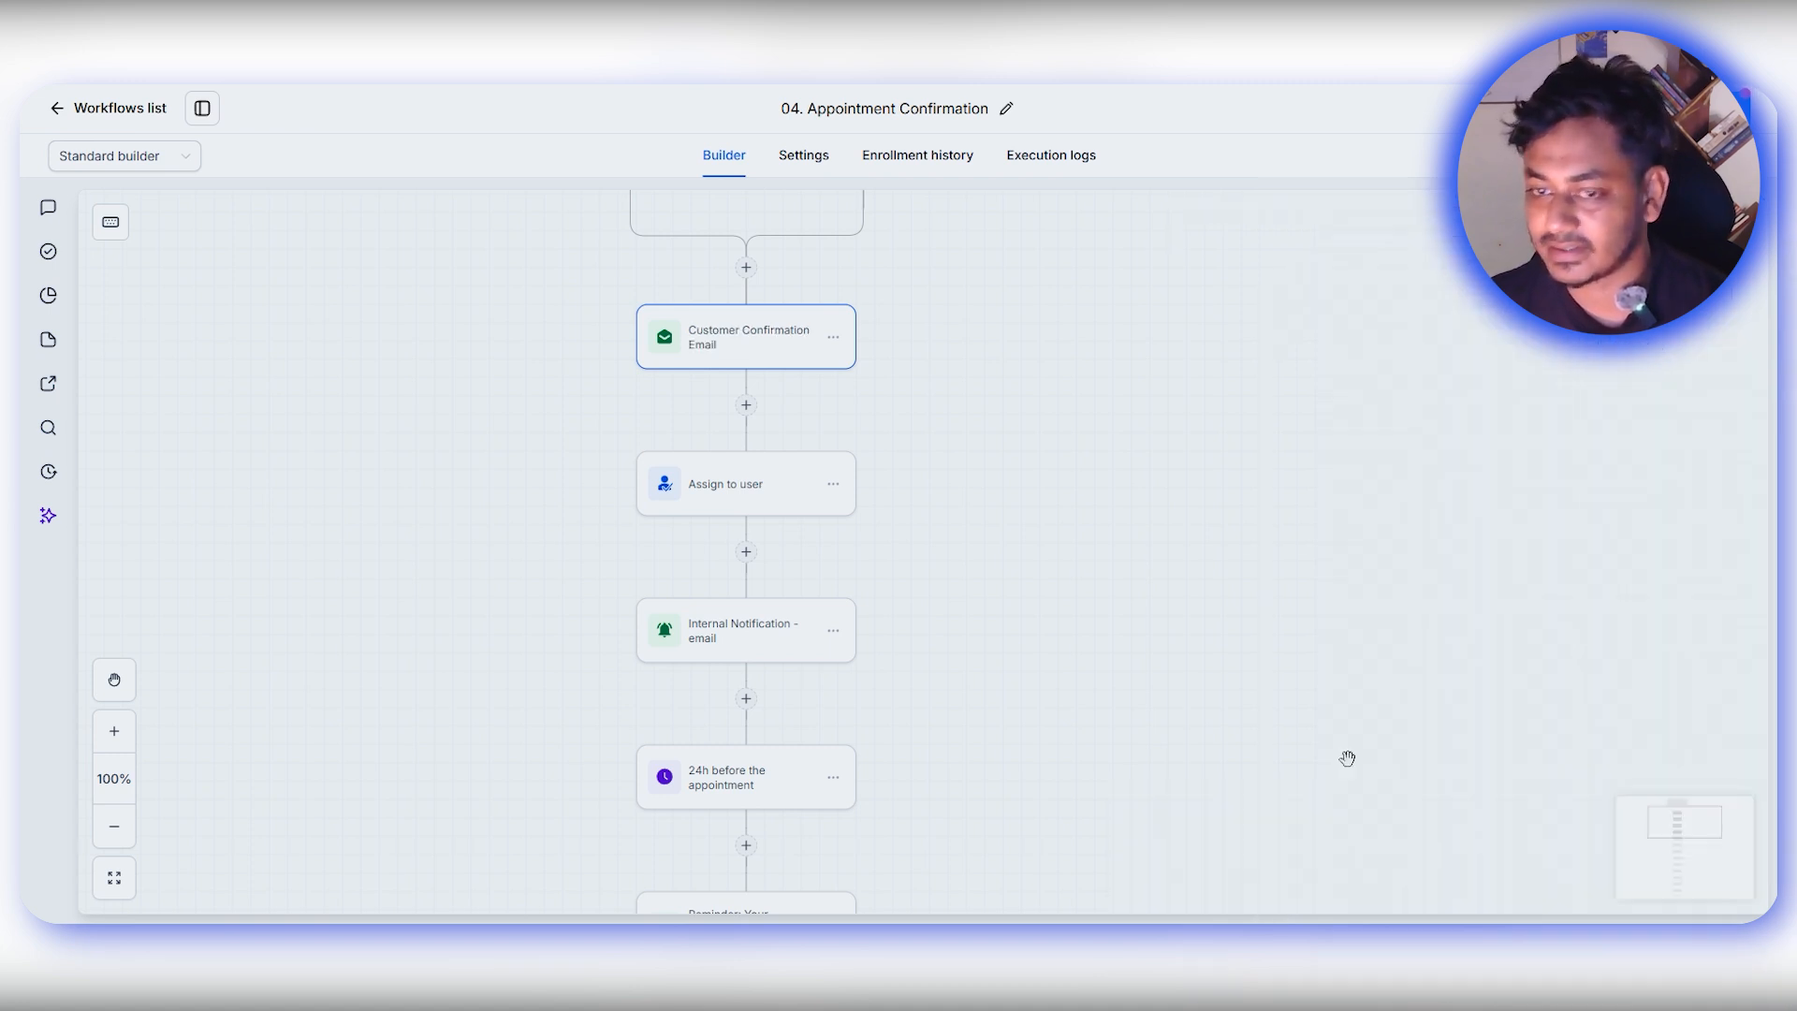
- Open the Assign to user action, check its assigned user and save the action
{"action": "scroll", "coordinate": [1111, 630], "scroll_direction": "up", "scroll_amount": 3}
{"action": "left_click_drag", "start_coordinate": [1060, 595], "coordinate": [1068, 634]}
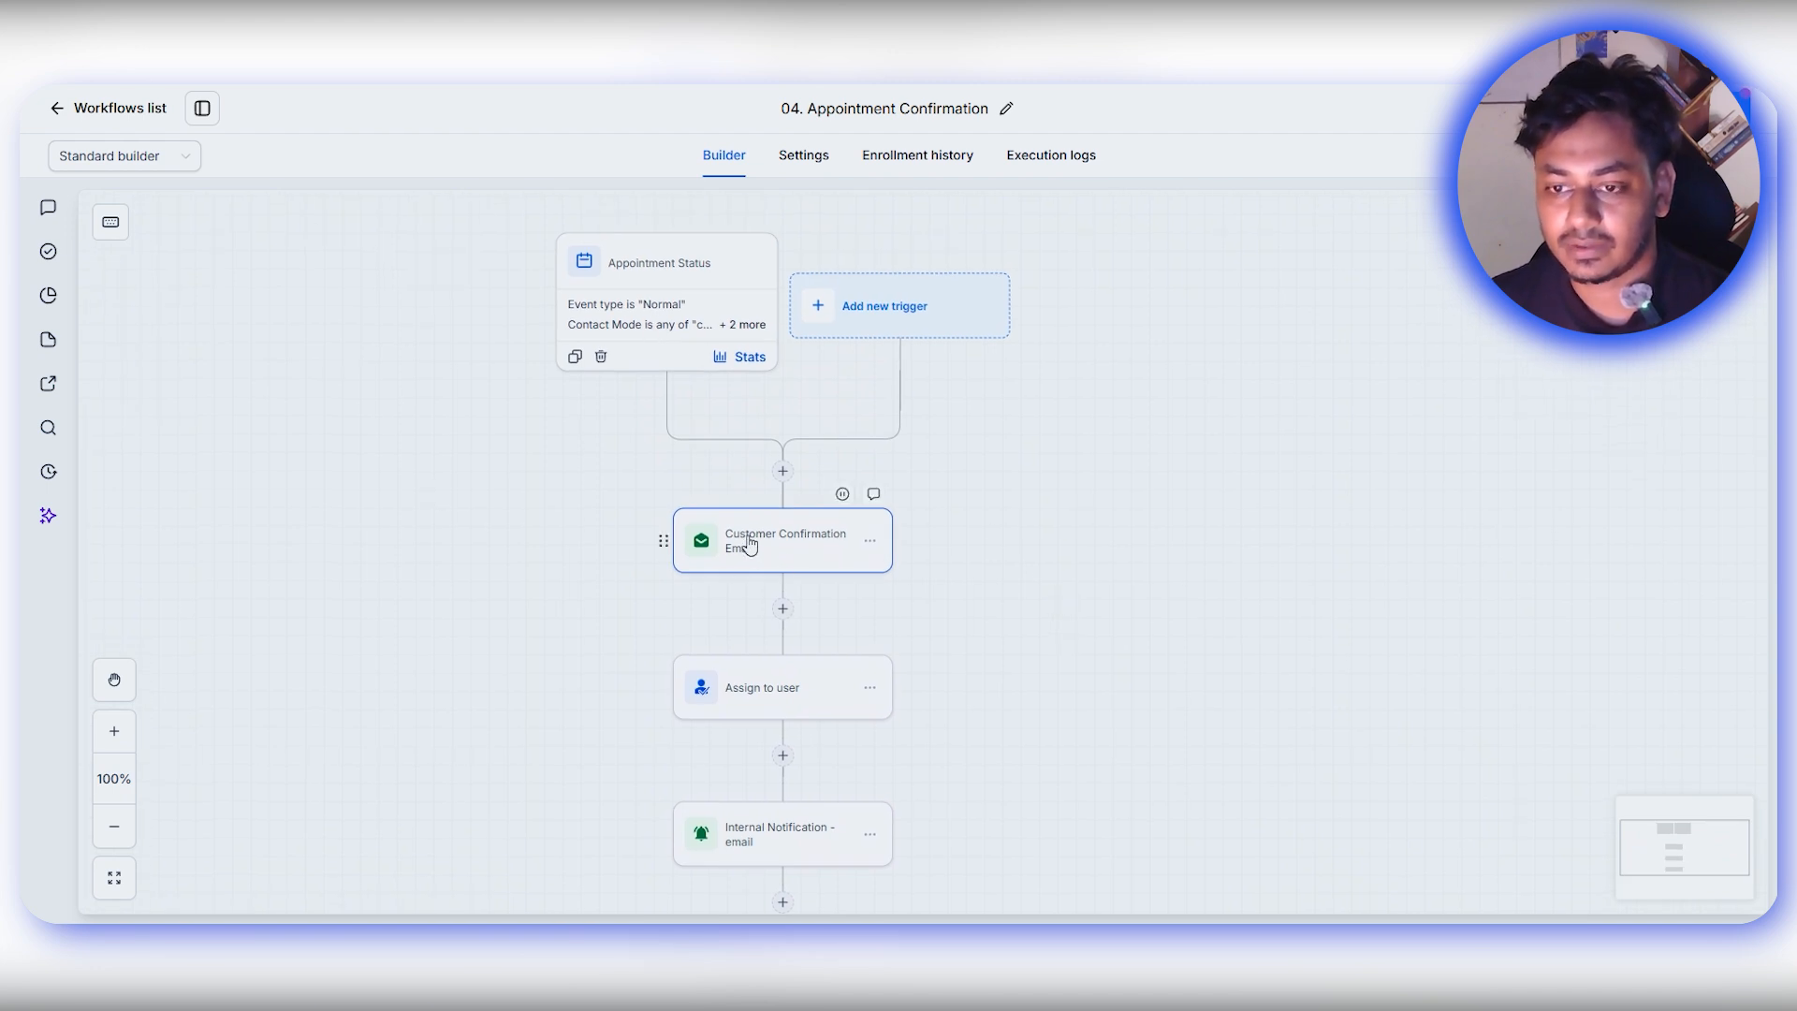
{"action": "scroll", "coordinate": [1067, 425], "scroll_direction": "down", "scroll_amount": 3}
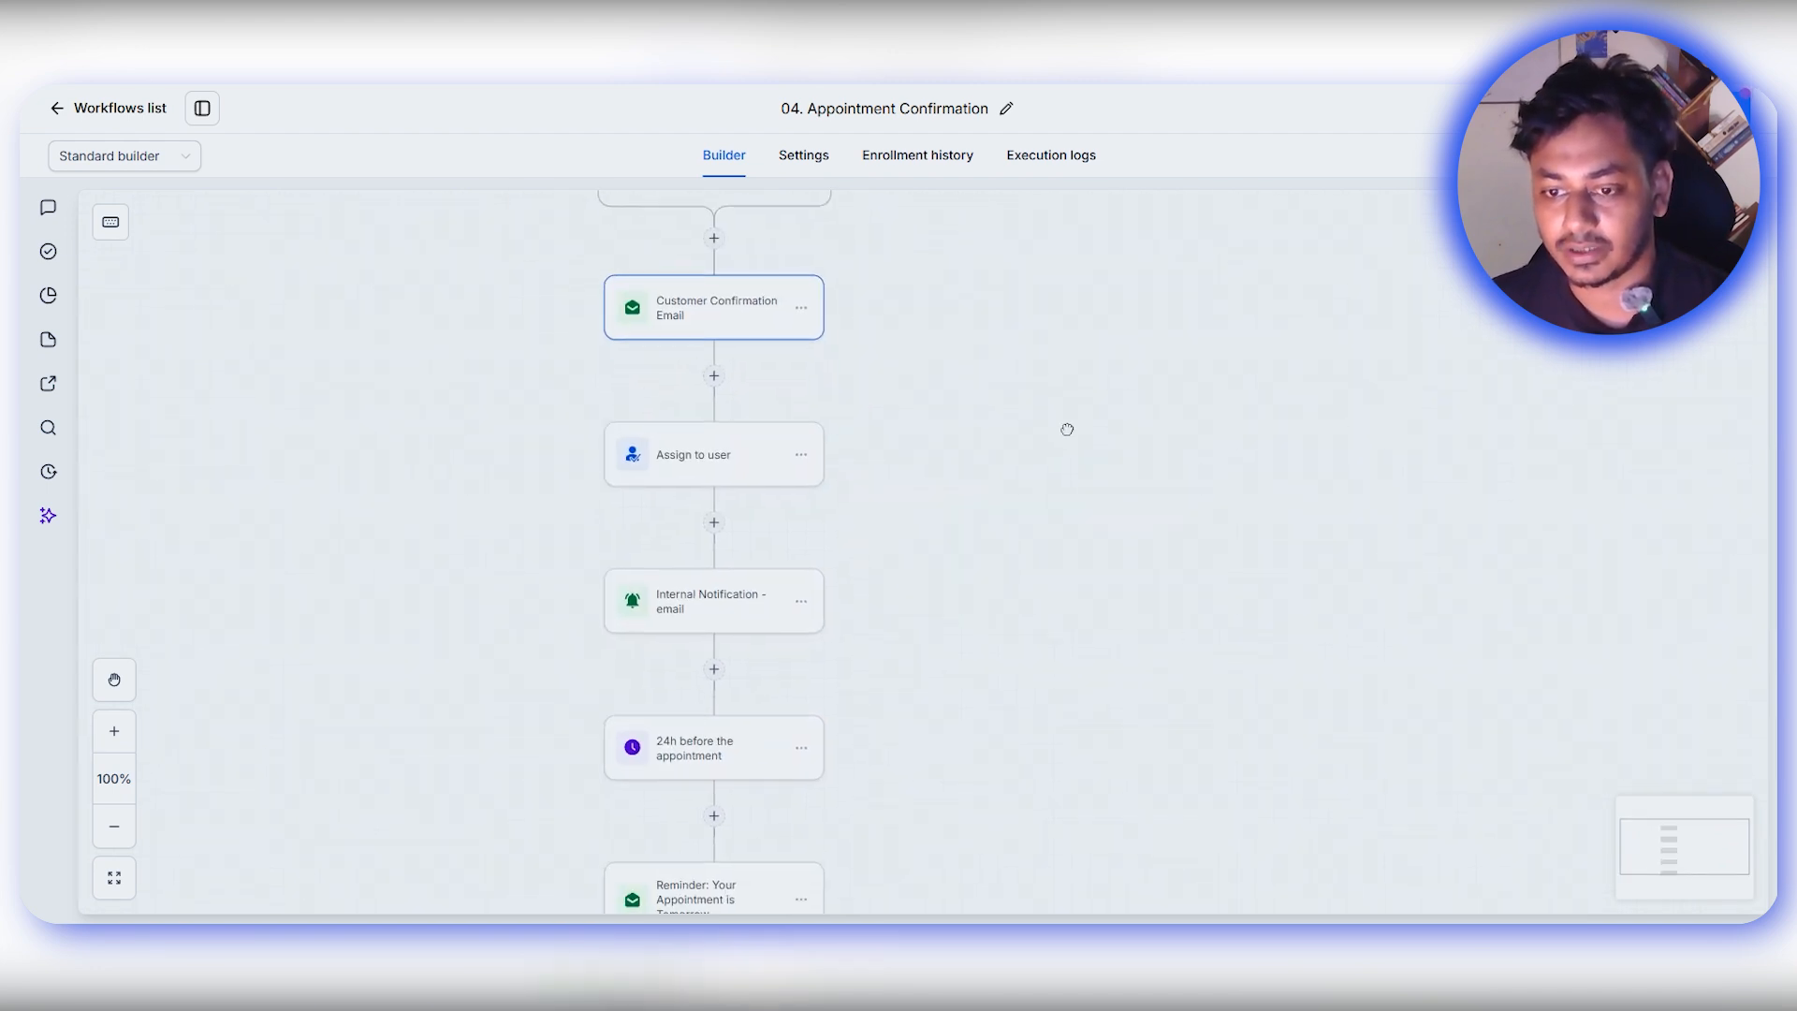
{"action": "left_click", "coordinate": [755, 461]}
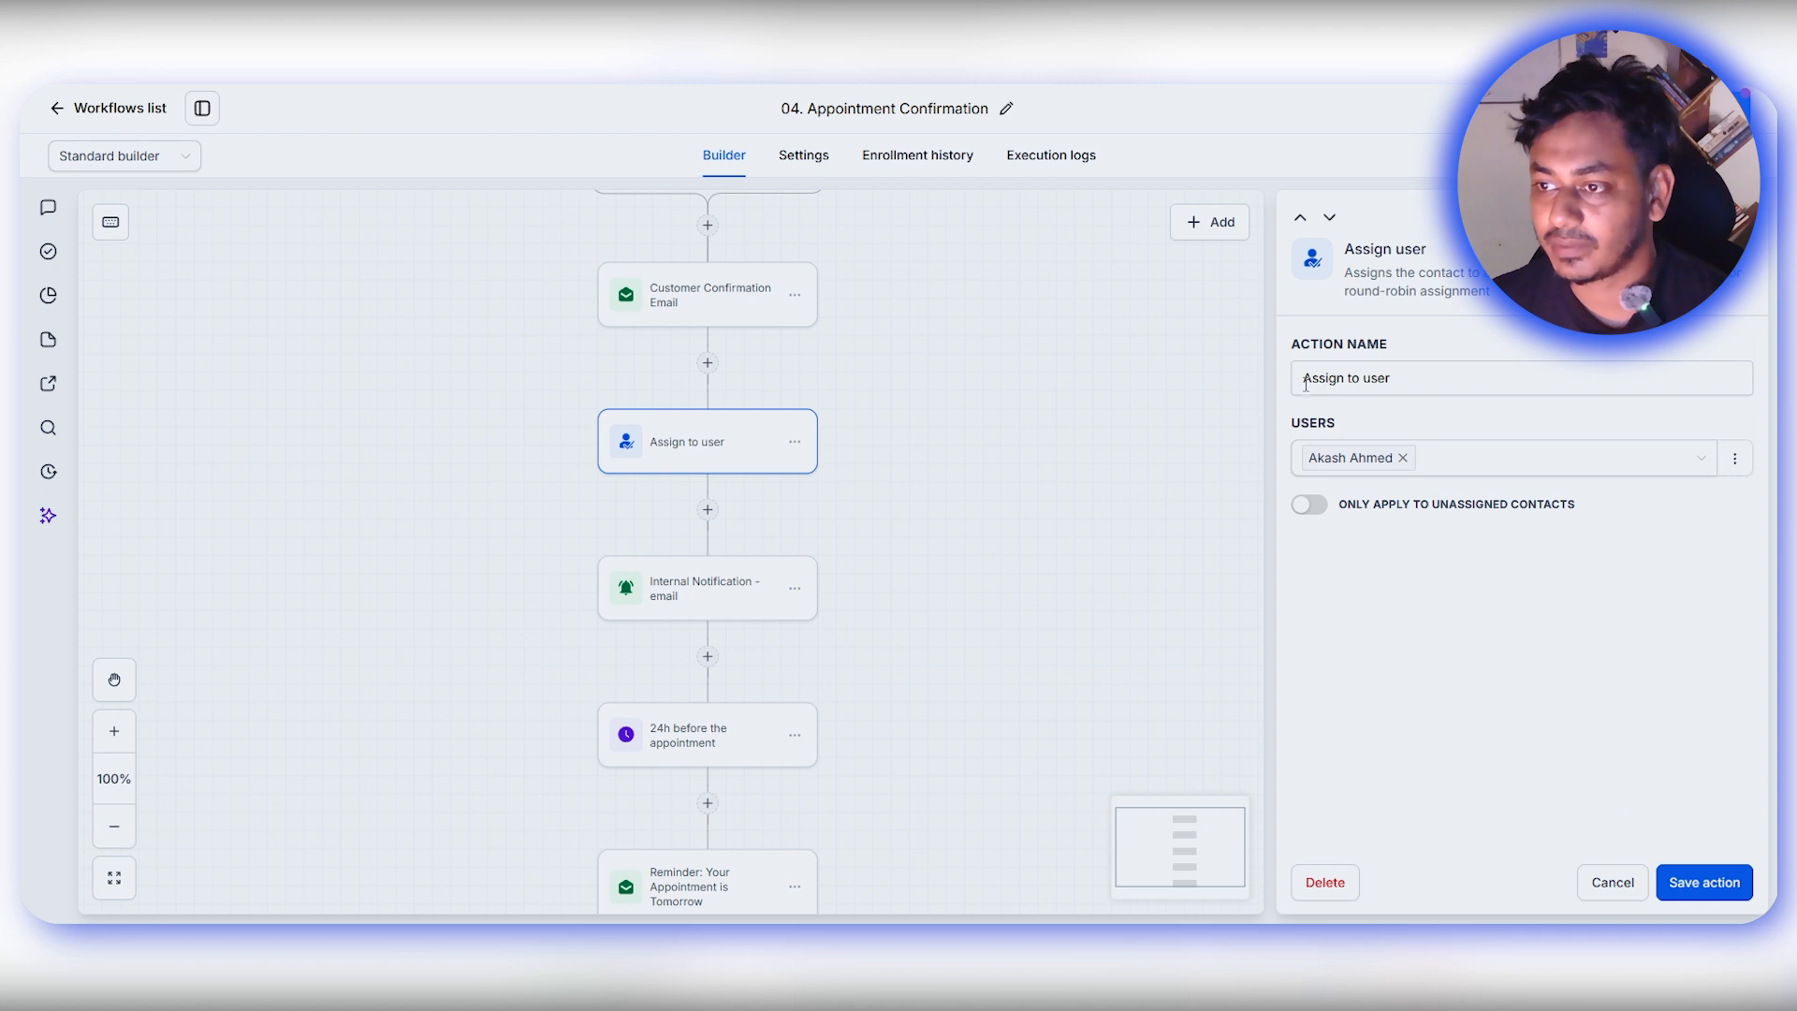
{"action": "left_click", "coordinate": [1704, 883]}
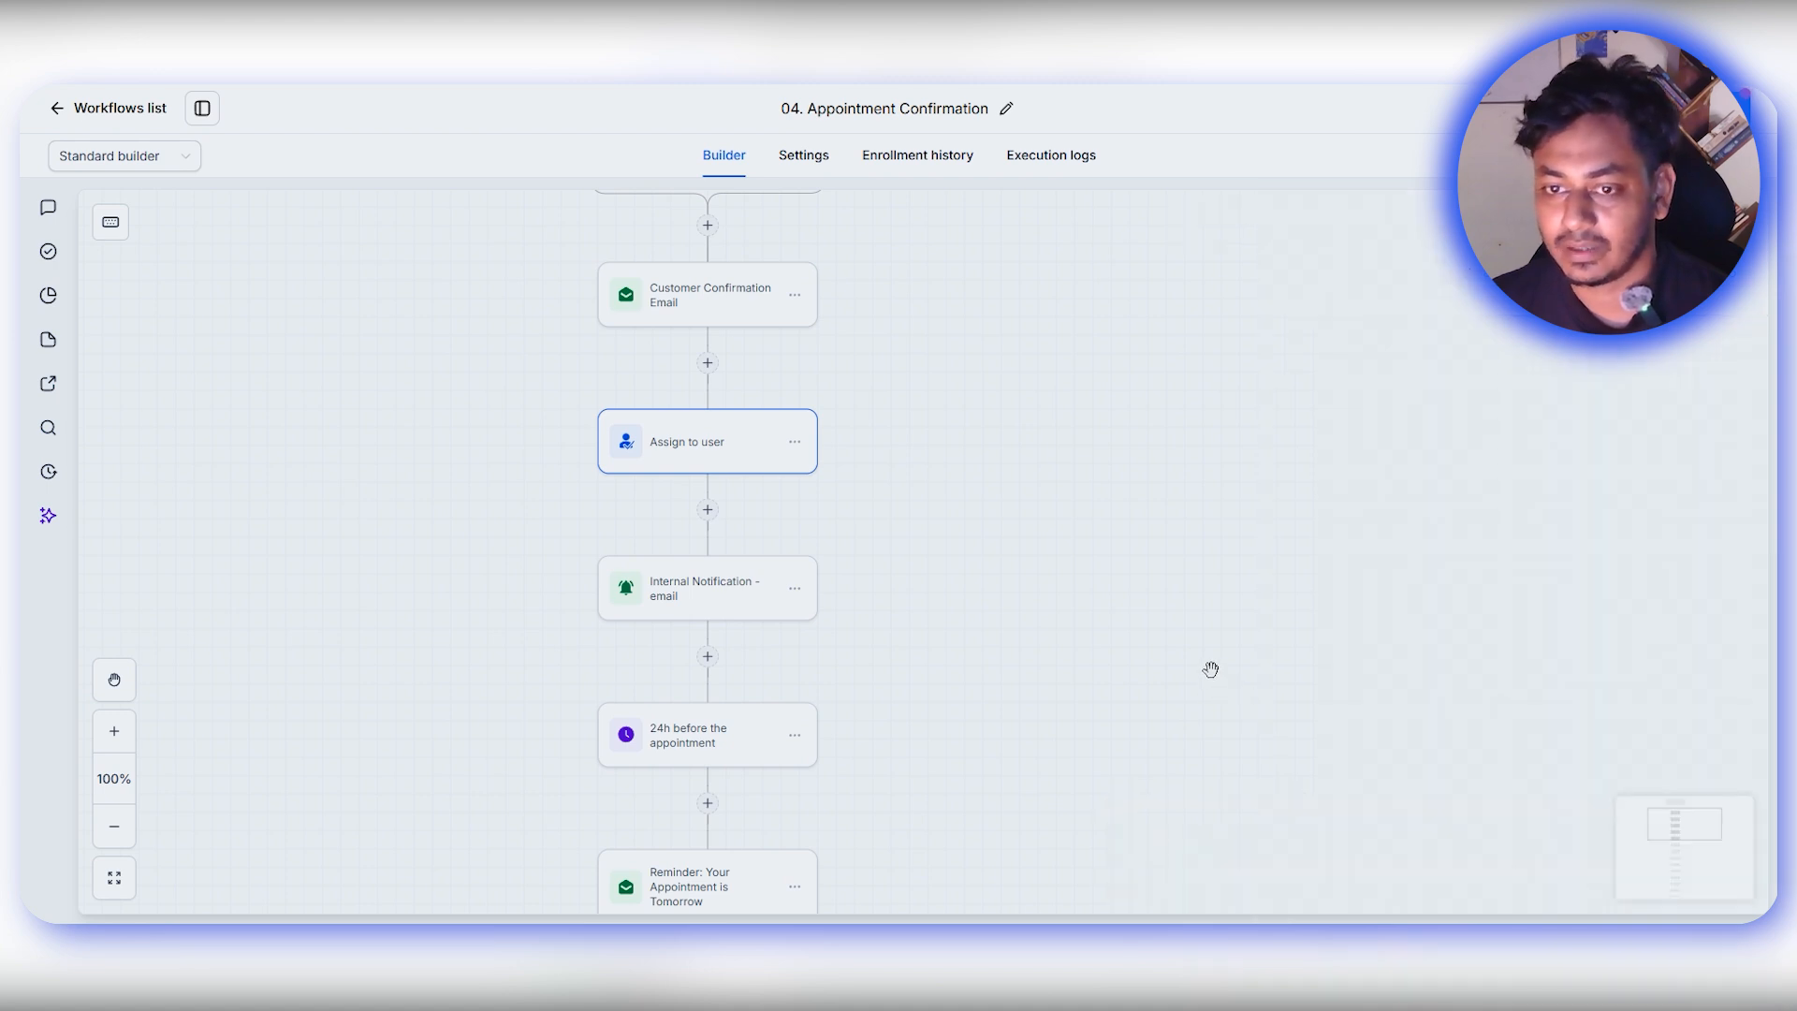
- Open the Internal Notification - email action, review its recipient, subject and message, and save the action
{"action": "scroll", "coordinate": [1143, 552], "scroll_direction": "down", "scroll_amount": 1}
{"action": "left_click", "coordinate": [702, 488]}
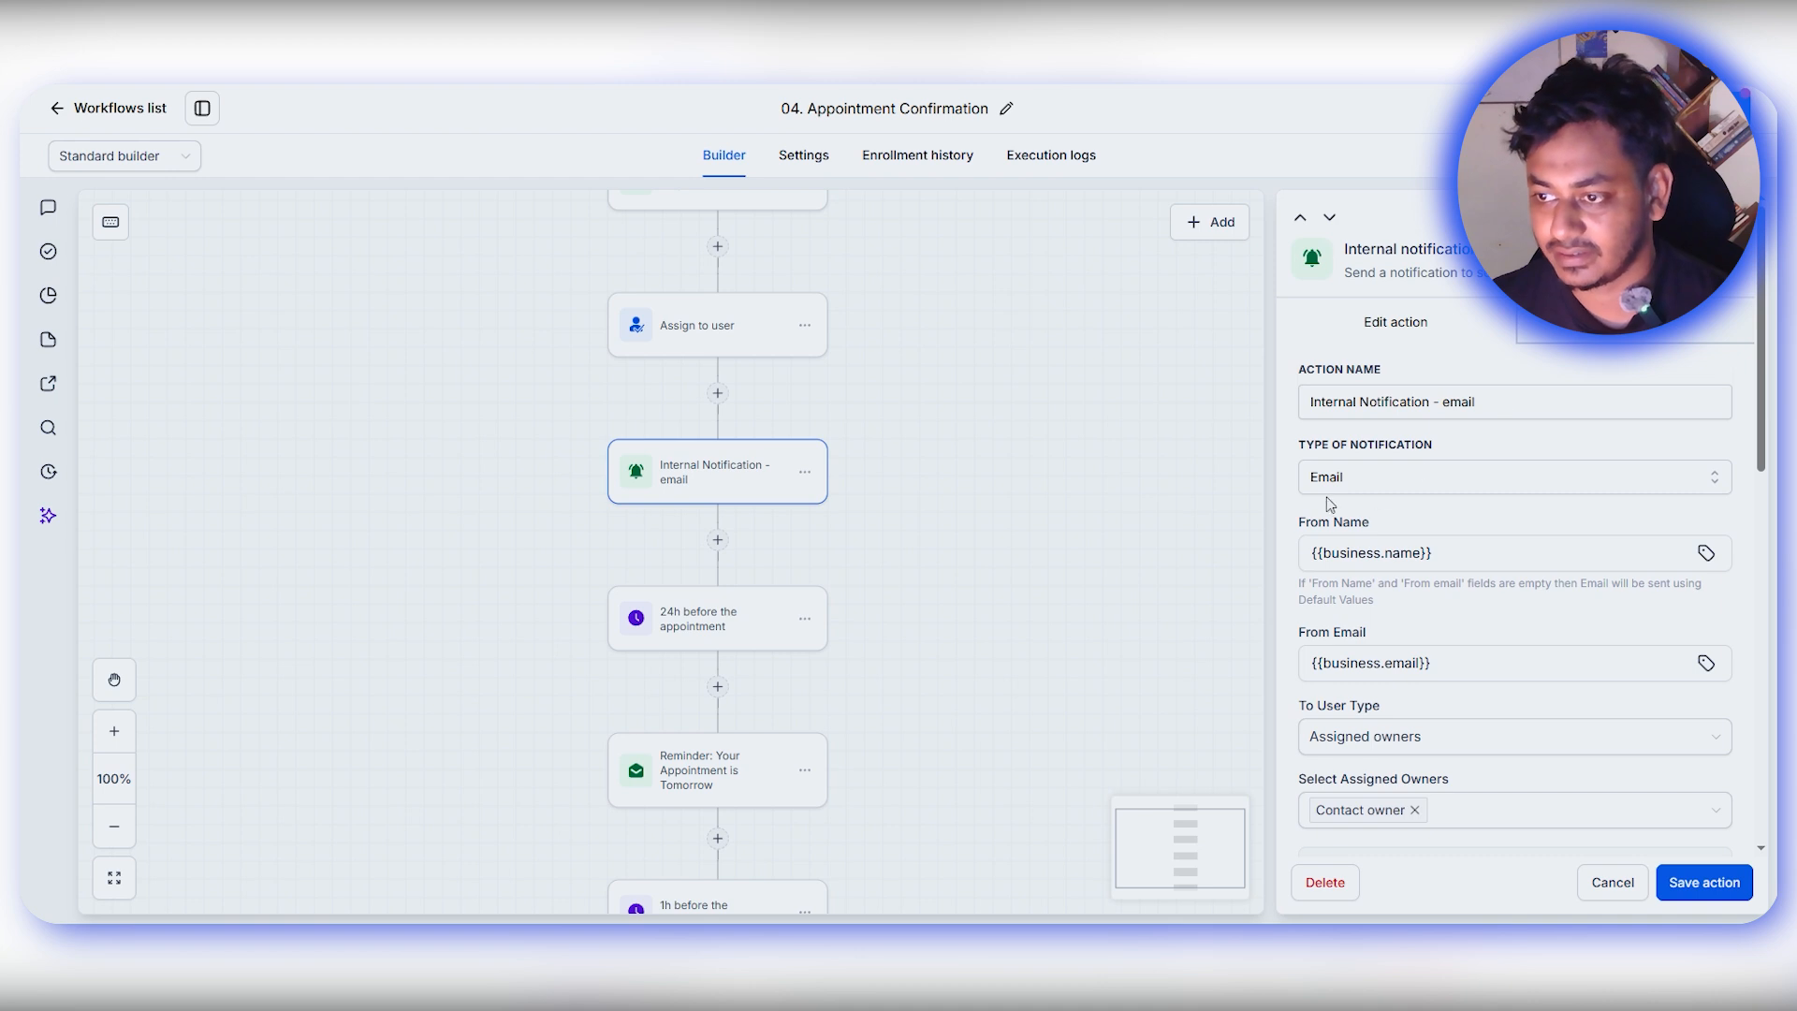
{"action": "scroll", "coordinate": [1413, 514], "scroll_direction": "down", "scroll_amount": 7}
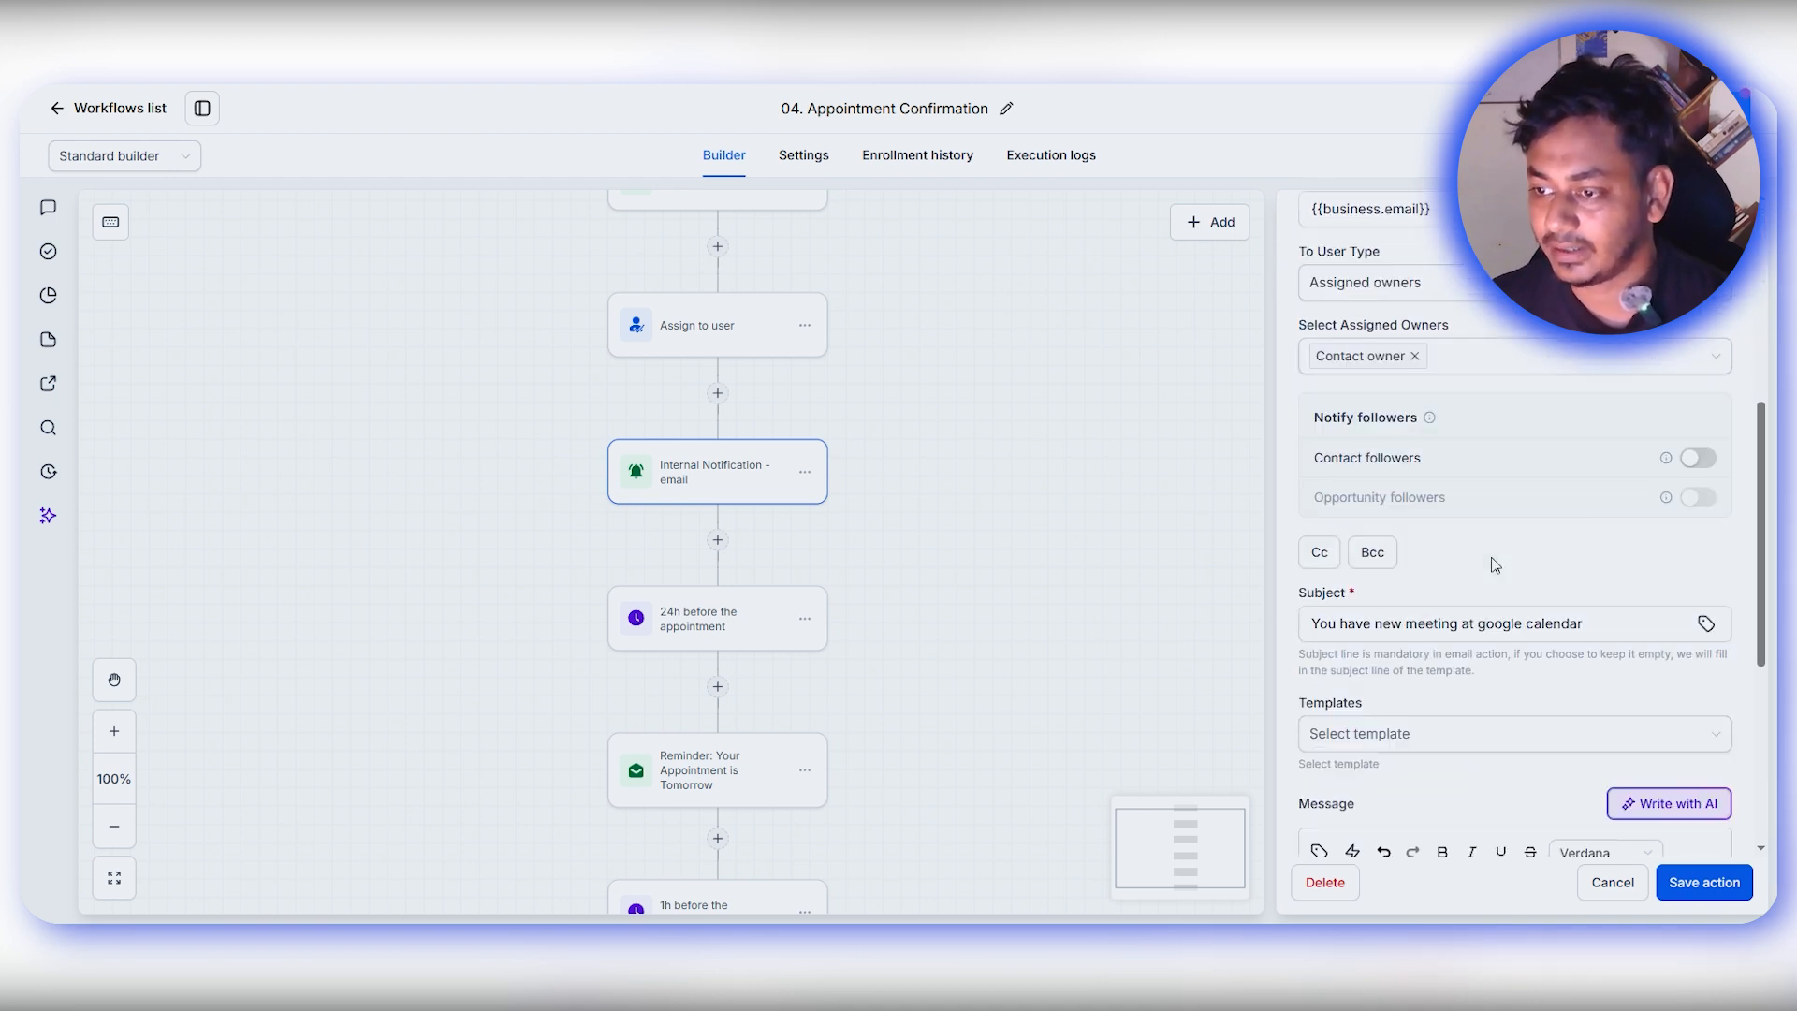
{"action": "left_click_drag", "start_coordinate": [1310, 435], "coordinate": [1593, 443]}
{"action": "left_click", "coordinate": [1597, 444]}
{"action": "scroll", "coordinate": [1598, 454], "scroll_direction": "down", "scroll_amount": 3}
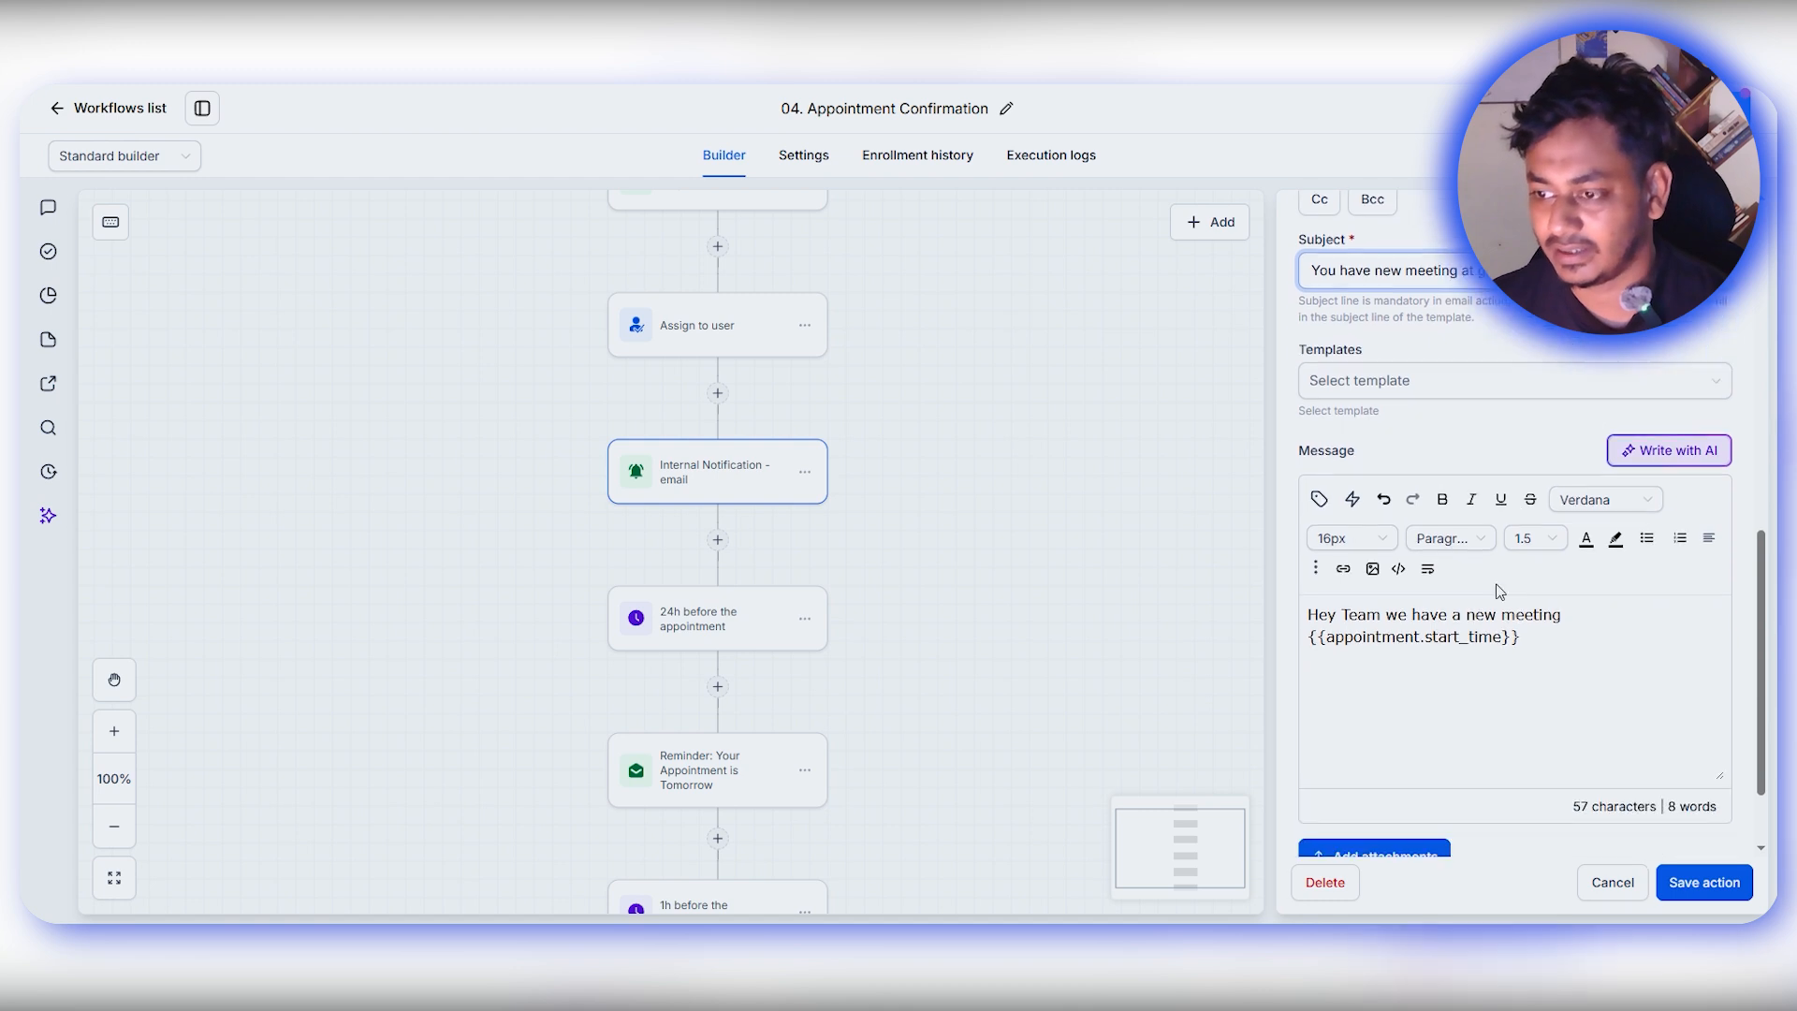
{"action": "left_click_drag", "start_coordinate": [1563, 616], "coordinate": [1300, 596]}
{"action": "left_click", "coordinate": [1523, 633]}
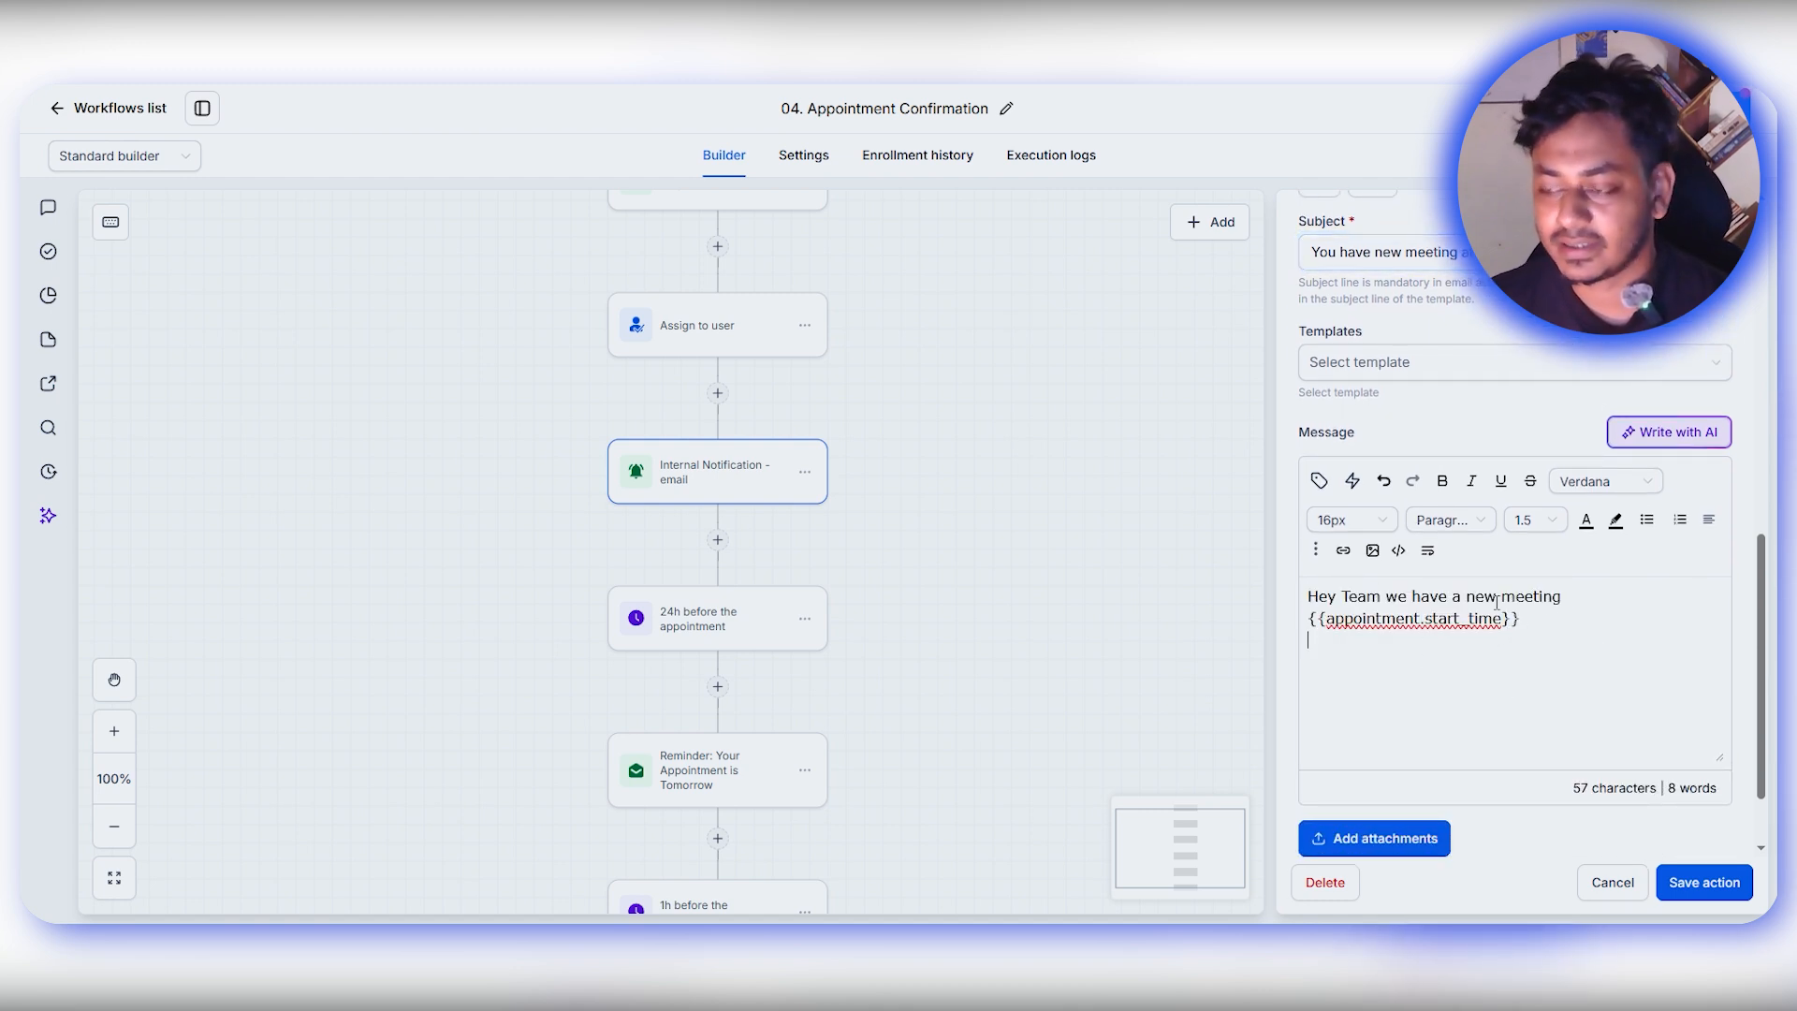
{"action": "left_click", "coordinate": [1706, 883]}
- Open the 24h before the appointment wait action, check how many hours before the event it proceeds, and save it
{"action": "scroll", "coordinate": [1164, 630], "scroll_direction": "down", "scroll_amount": 2}
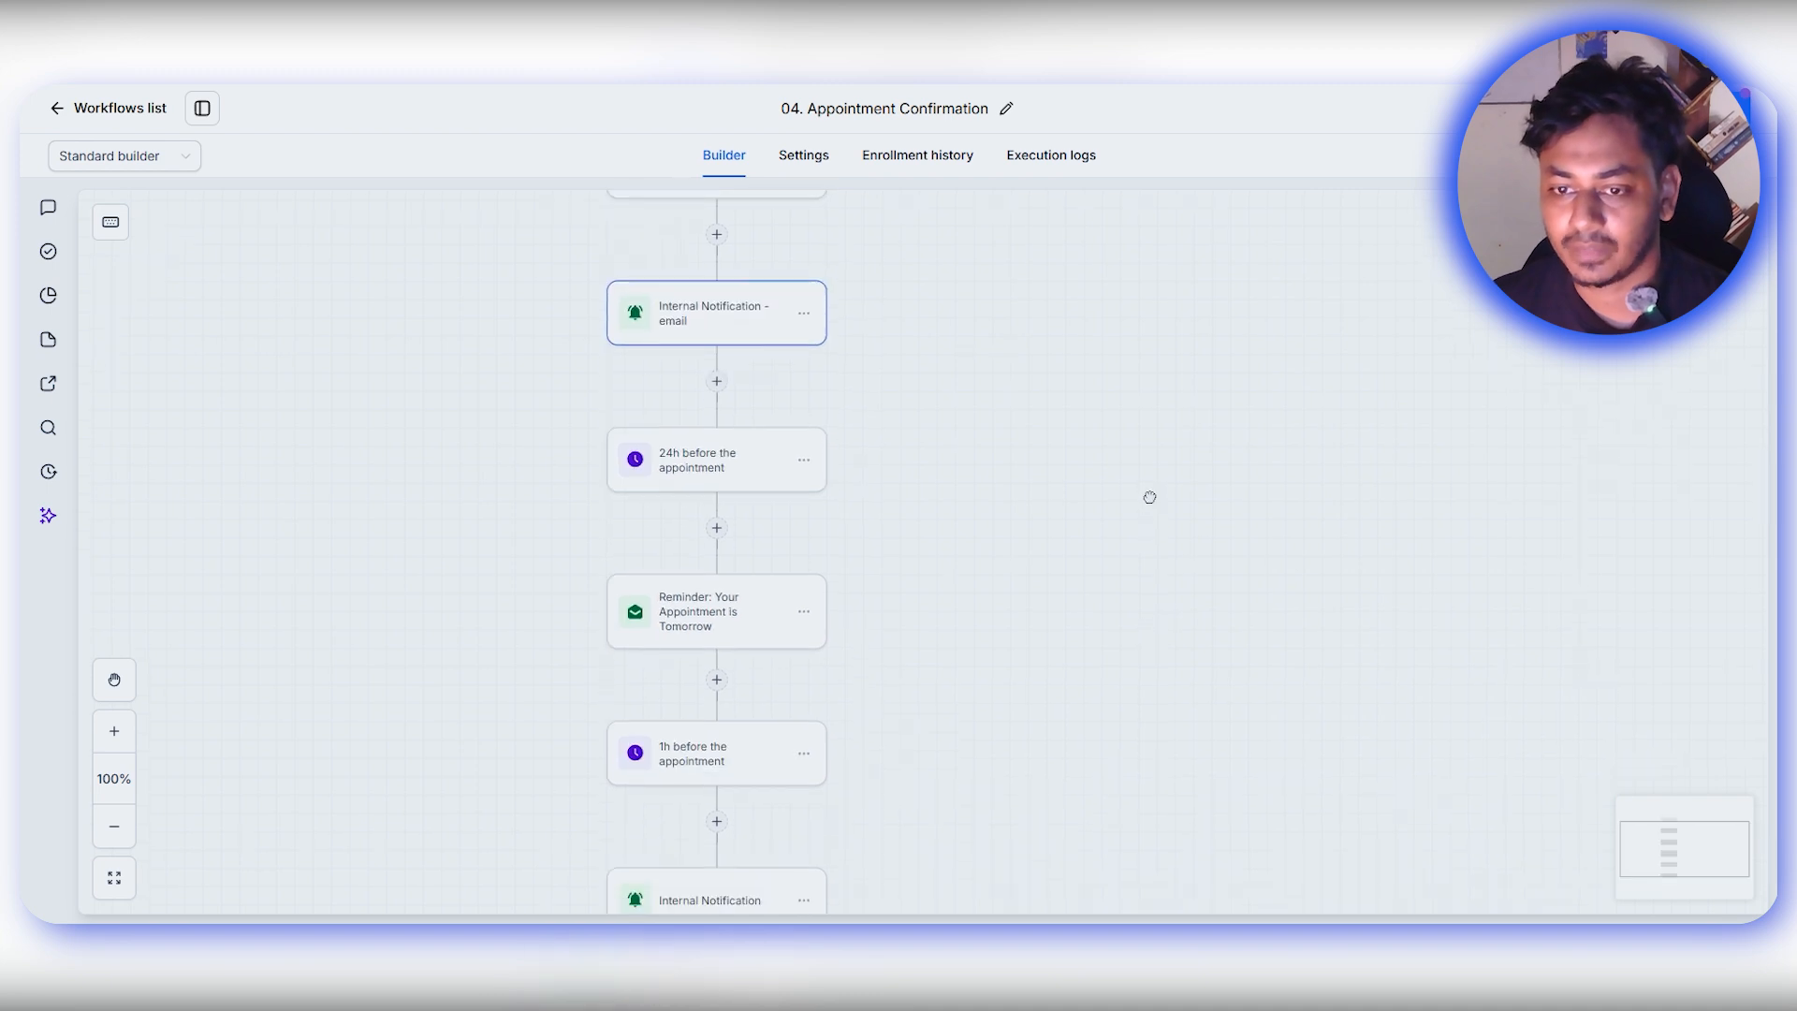
{"action": "left_click", "coordinate": [705, 475]}
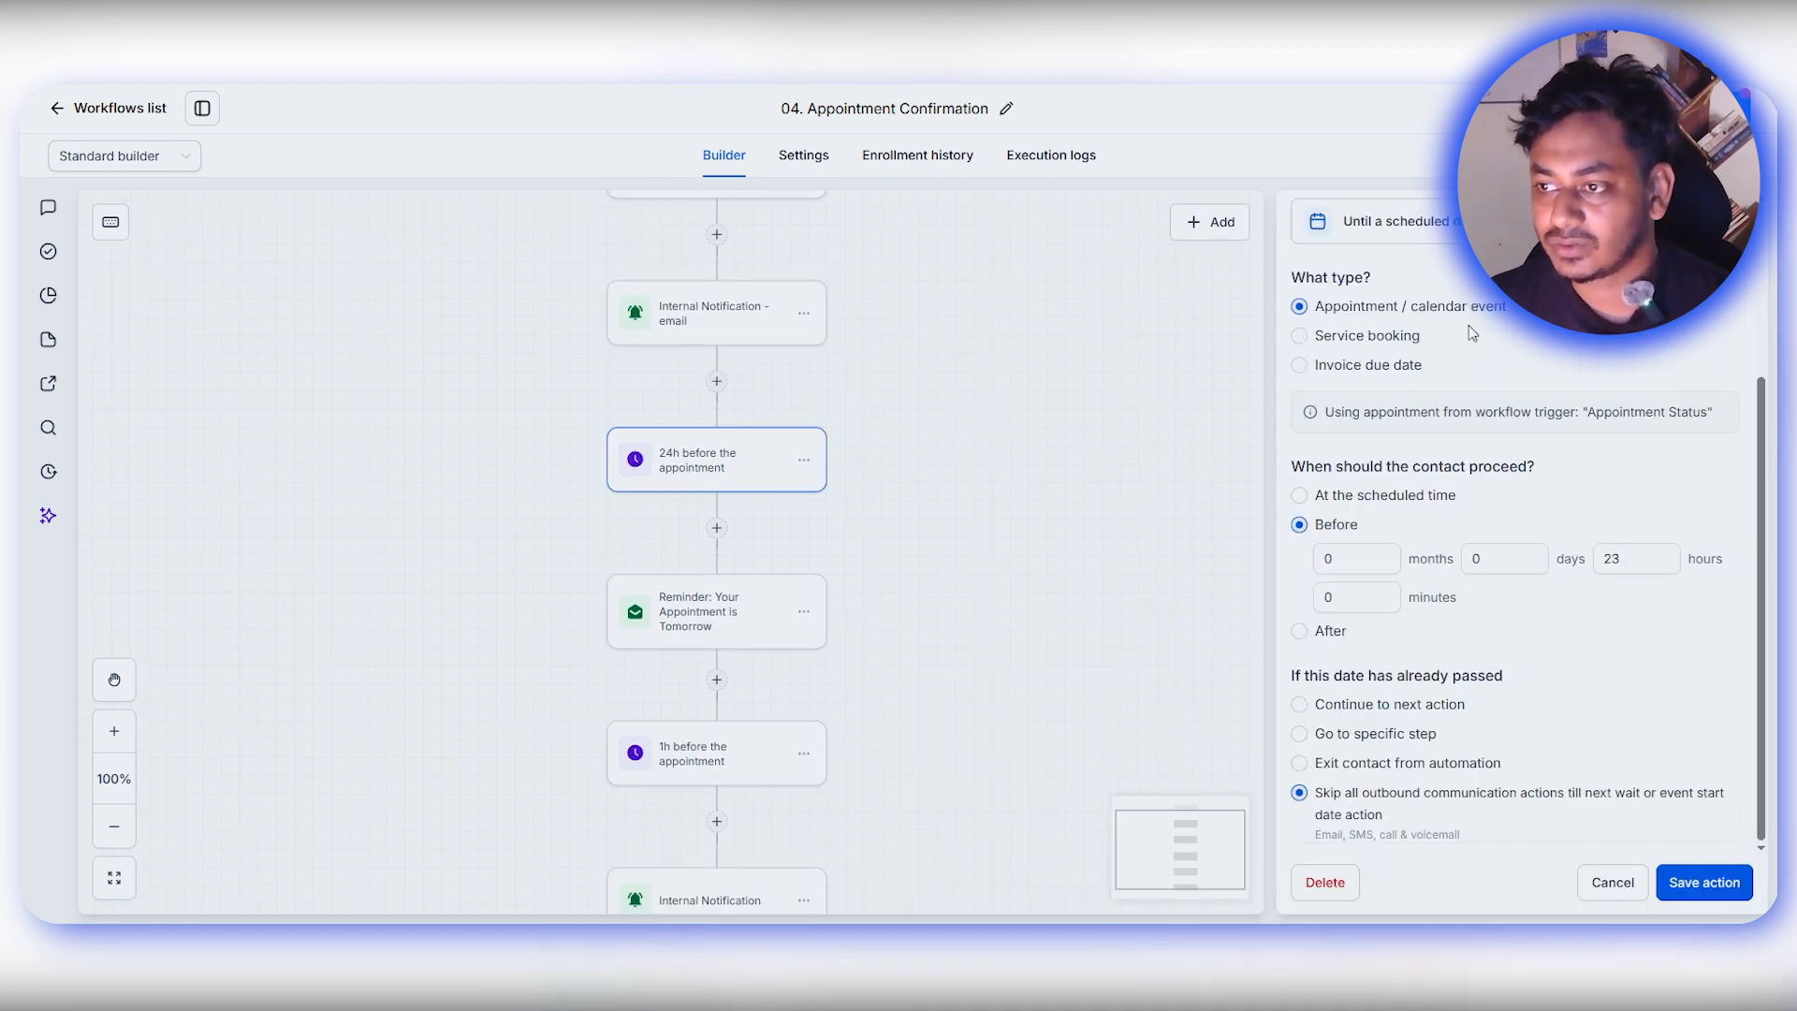
{"action": "left_click", "coordinate": [1624, 559]}
{"action": "left_click_drag", "start_coordinate": [1624, 559], "coordinate": [1589, 571]}
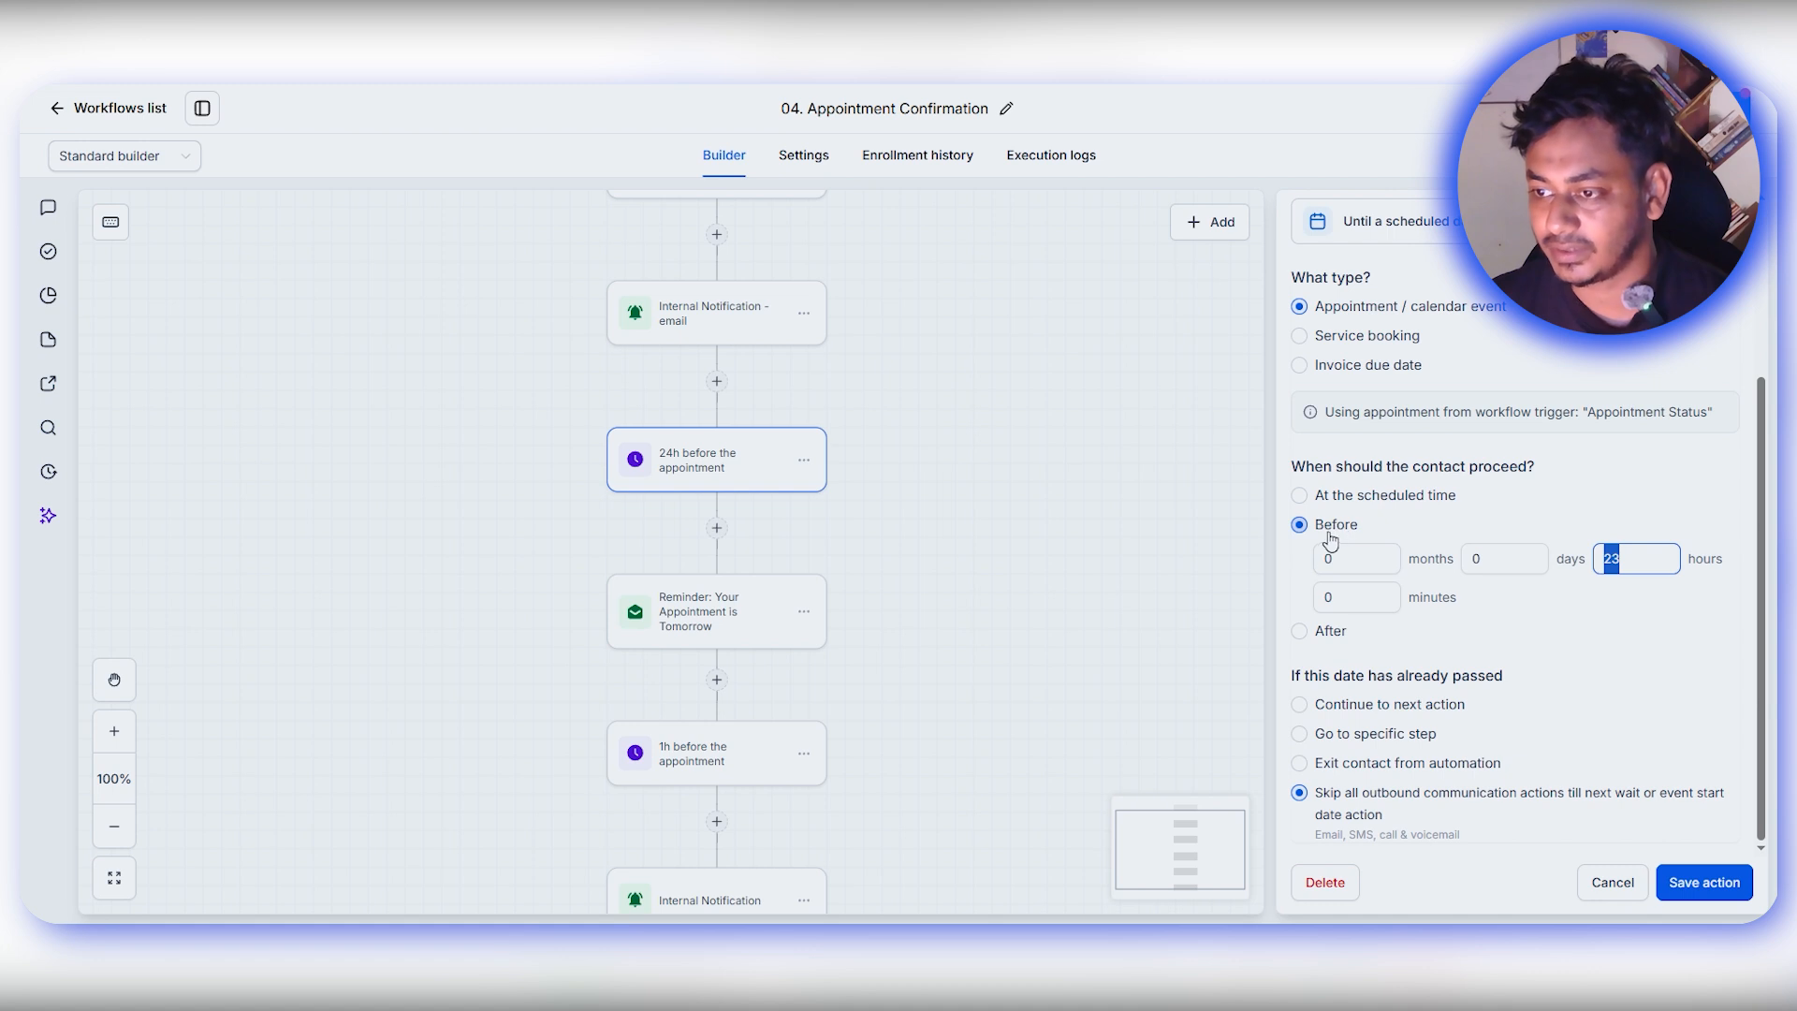
{"action": "left_click", "coordinate": [1696, 883]}
- Open the Reminder: Your Appointment is Tomorrow email, review its action name and message, and save the action
{"action": "left_click", "coordinate": [690, 431]}
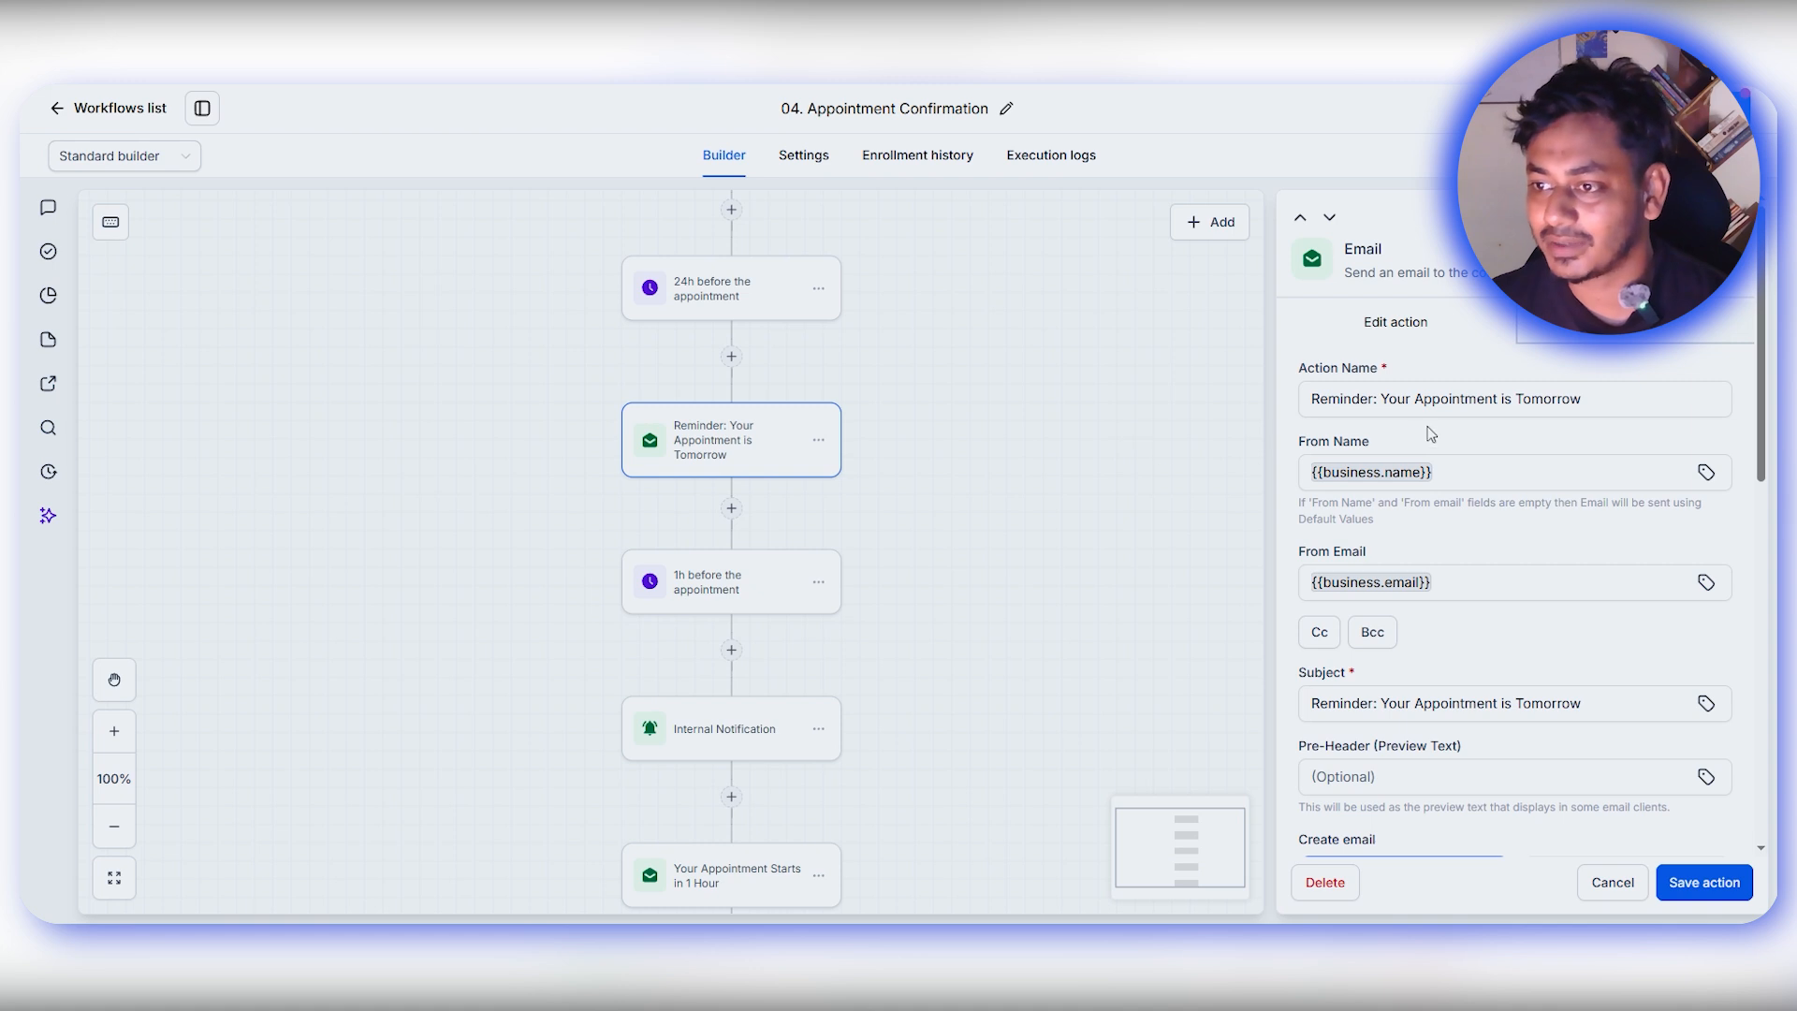
{"action": "left_click", "coordinate": [1330, 409]}
{"action": "left_click_drag", "start_coordinate": [1379, 398], "coordinate": [1585, 399]}
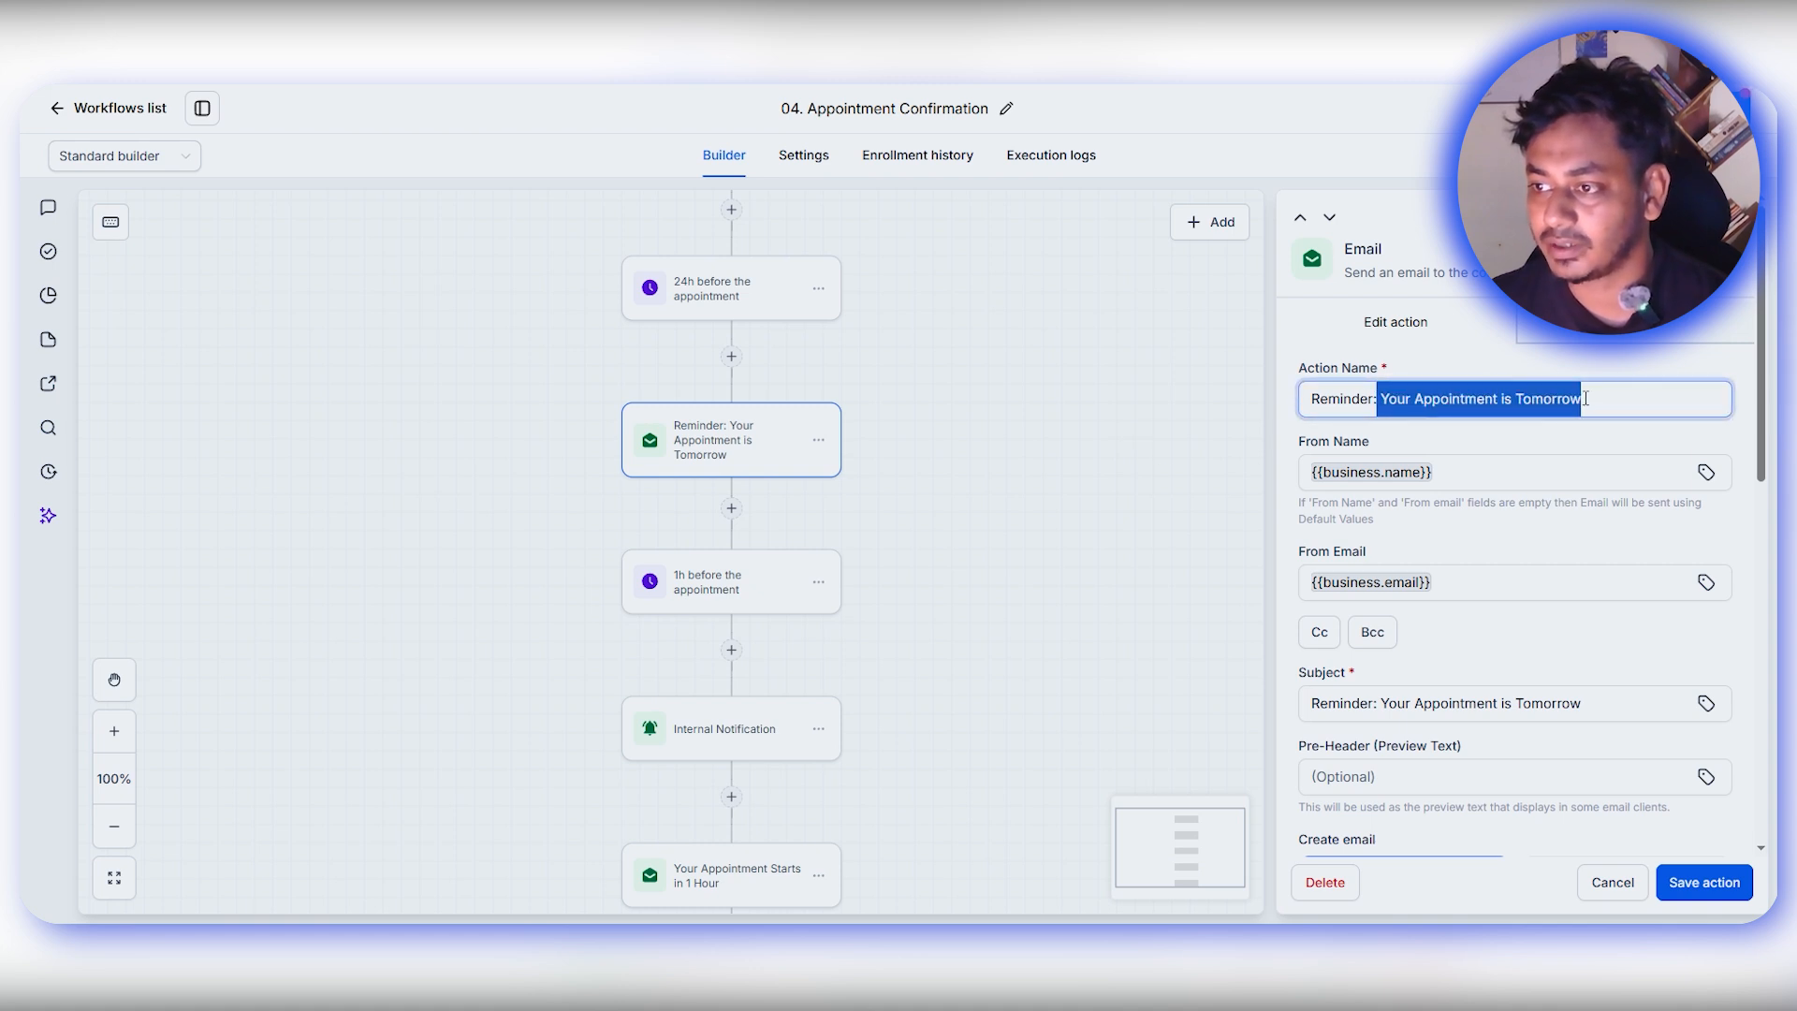
{"action": "double_click", "coordinate": [1582, 399]}
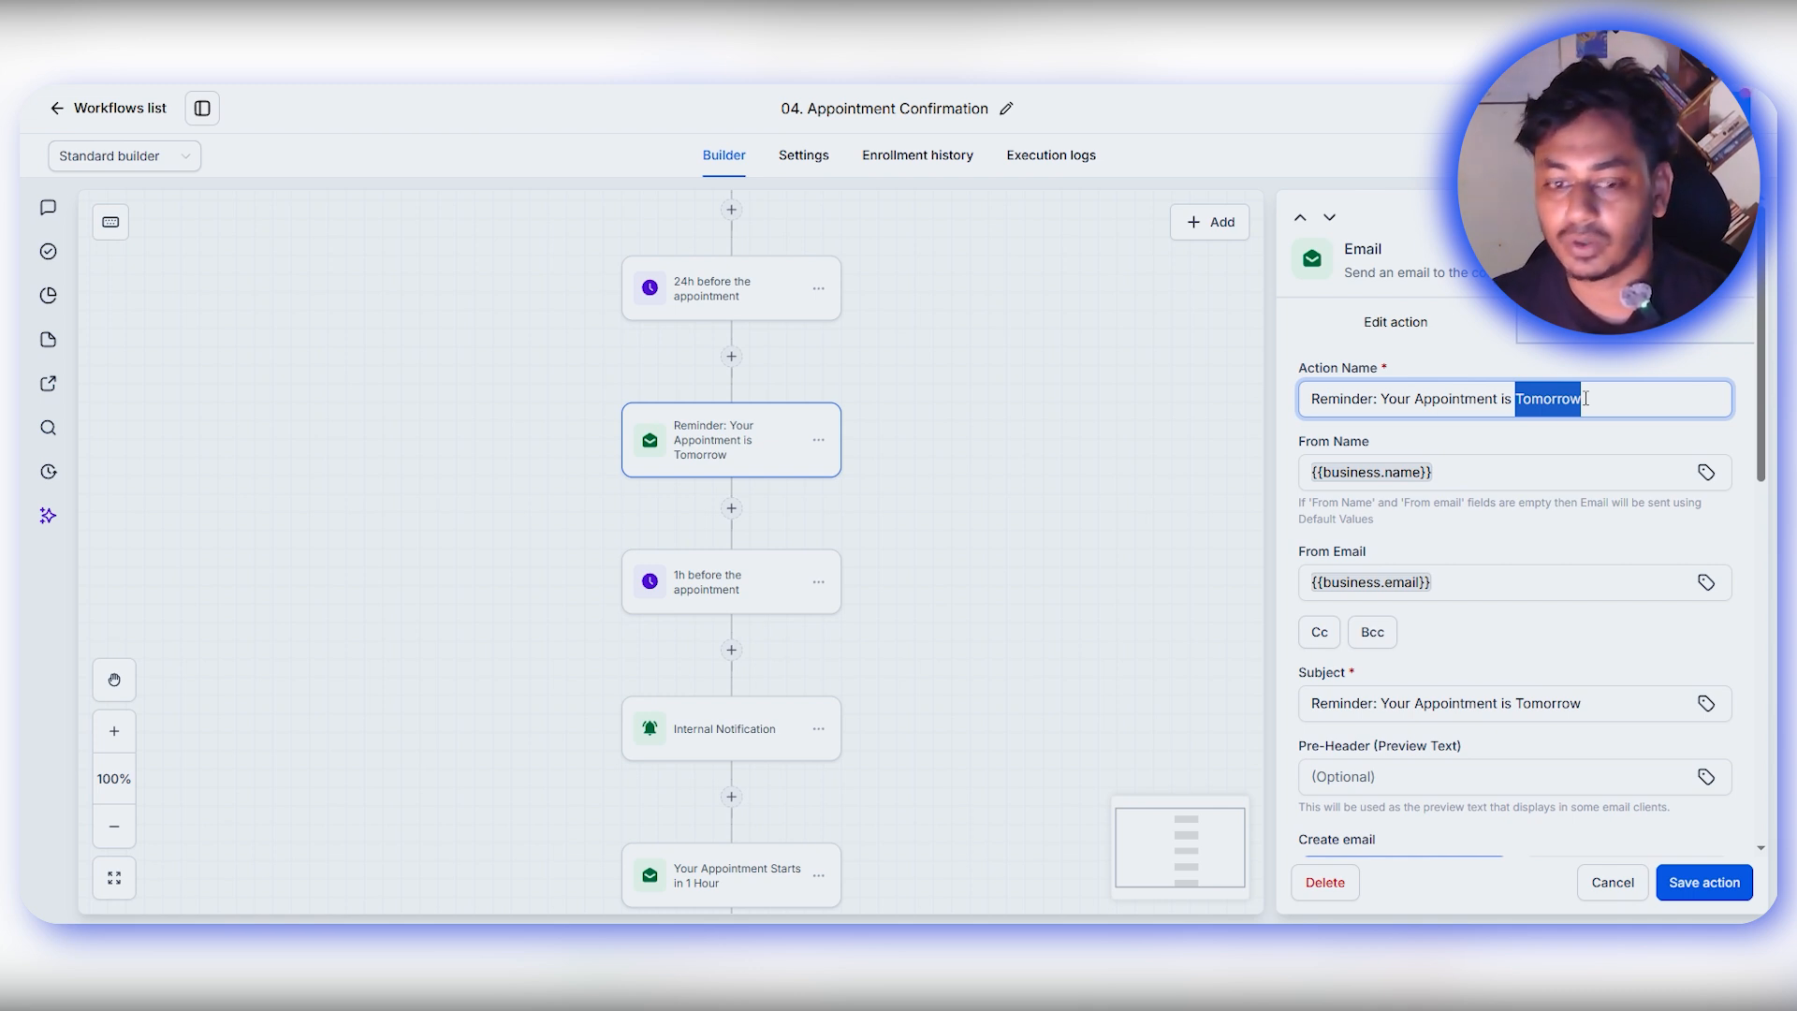
{"action": "scroll", "coordinate": [1585, 404], "scroll_direction": "down", "scroll_amount": 7}
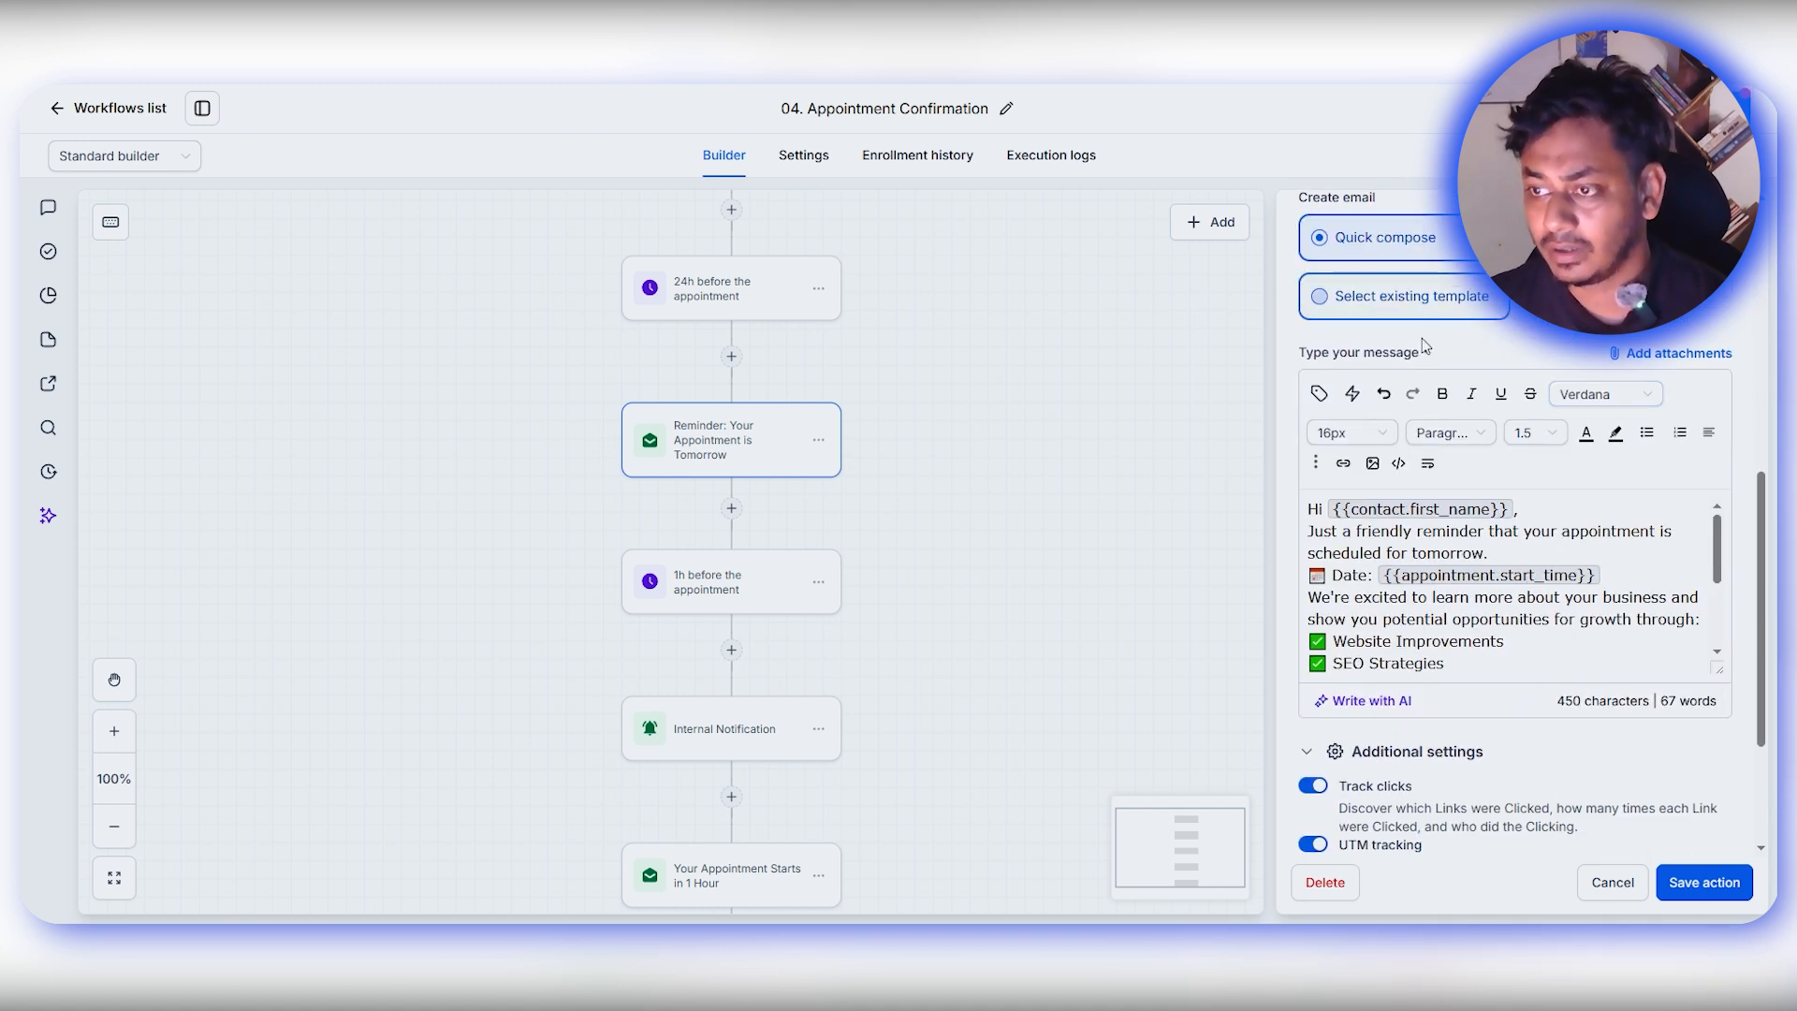
{"action": "scroll", "coordinate": [1456, 449], "scroll_direction": "up", "scroll_amount": 3}
{"action": "scroll", "coordinate": [1394, 613], "scroll_direction": "down", "scroll_amount": 2}
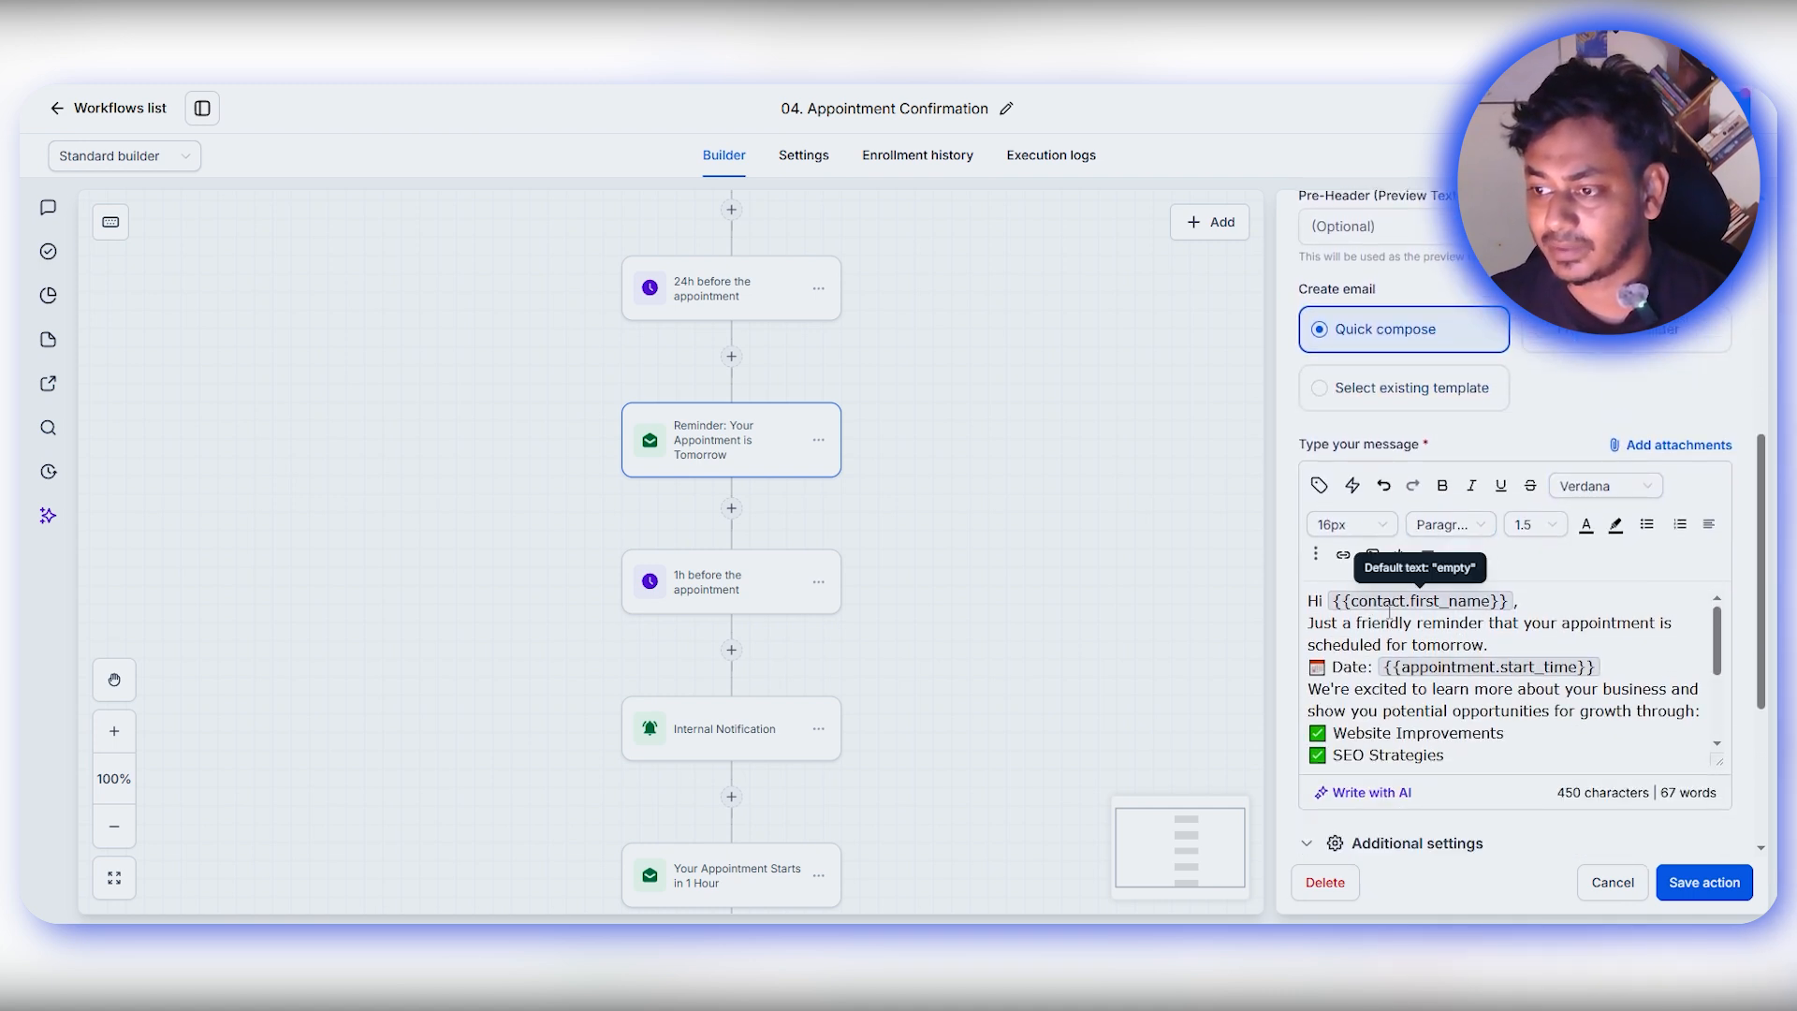
{"action": "scroll", "coordinate": [1395, 614], "scroll_direction": "down", "scroll_amount": 5}
{"action": "left_click", "coordinate": [1704, 901]}
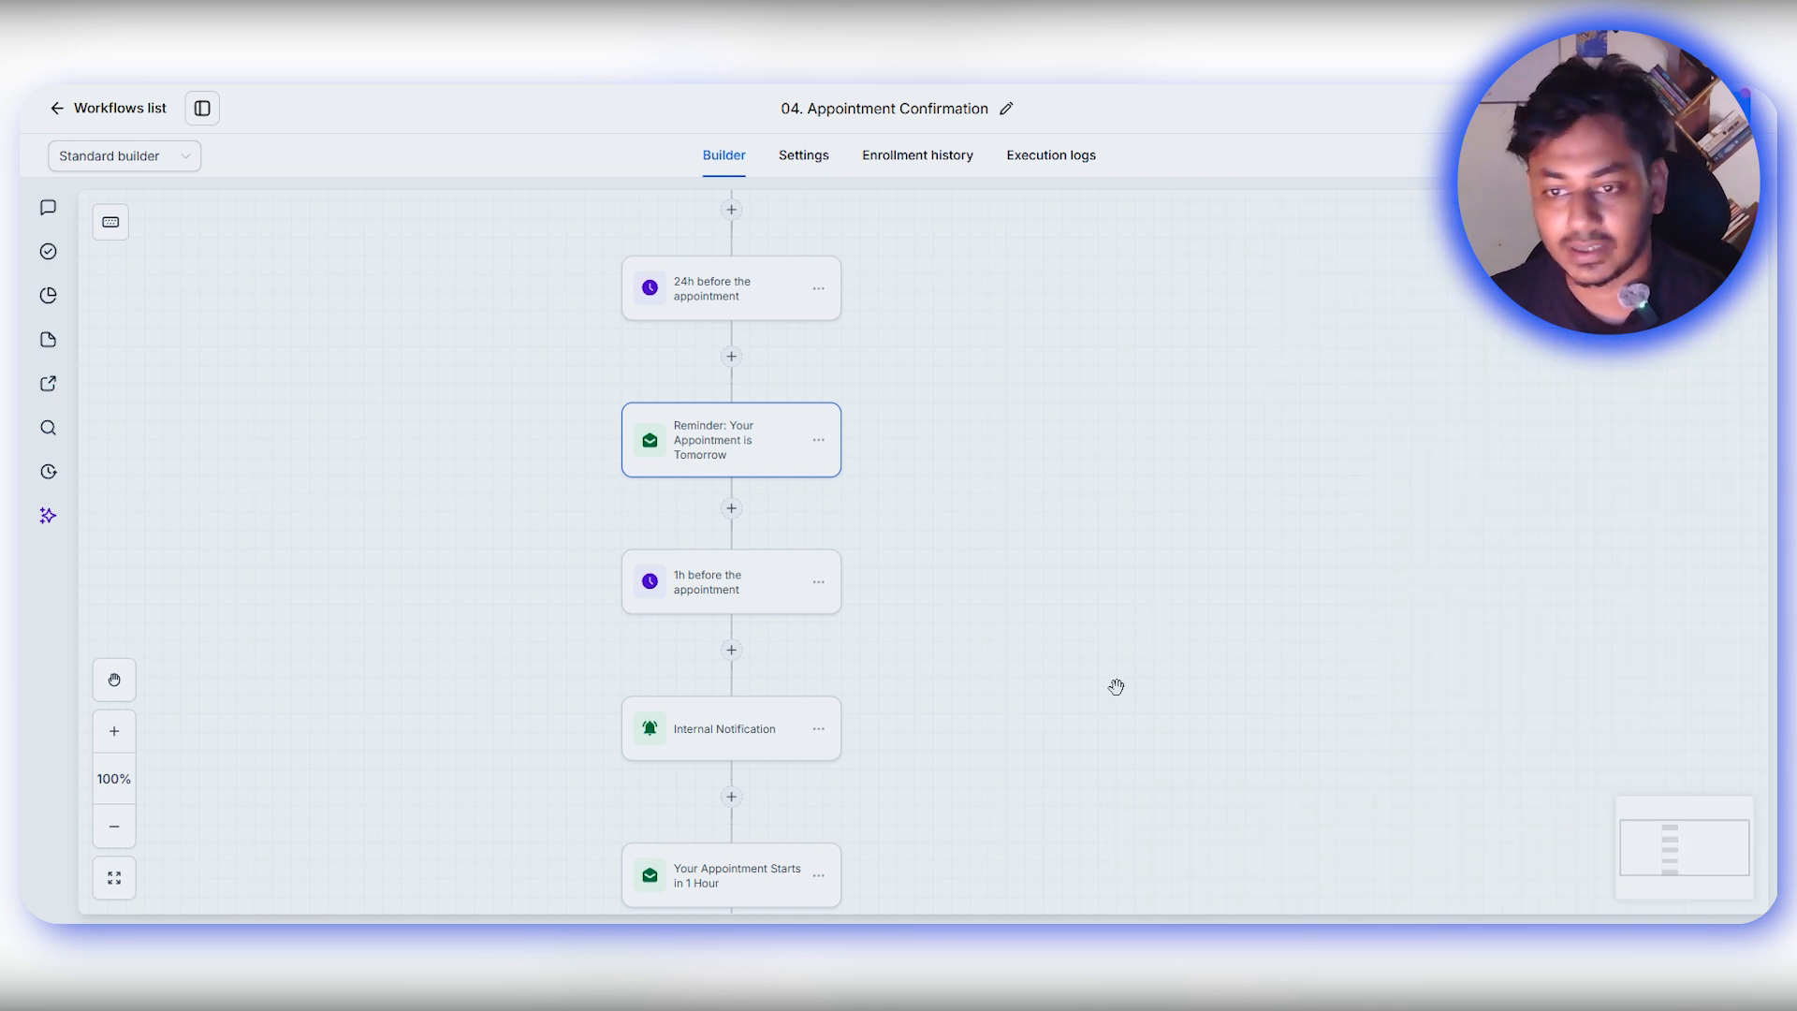
- Open the 1h before the appointment wait action and check its wait type and timing before the appointment
{"action": "left_click_drag", "start_coordinate": [1115, 686], "coordinate": [1114, 478]}
{"action": "left_click", "coordinate": [683, 384]}
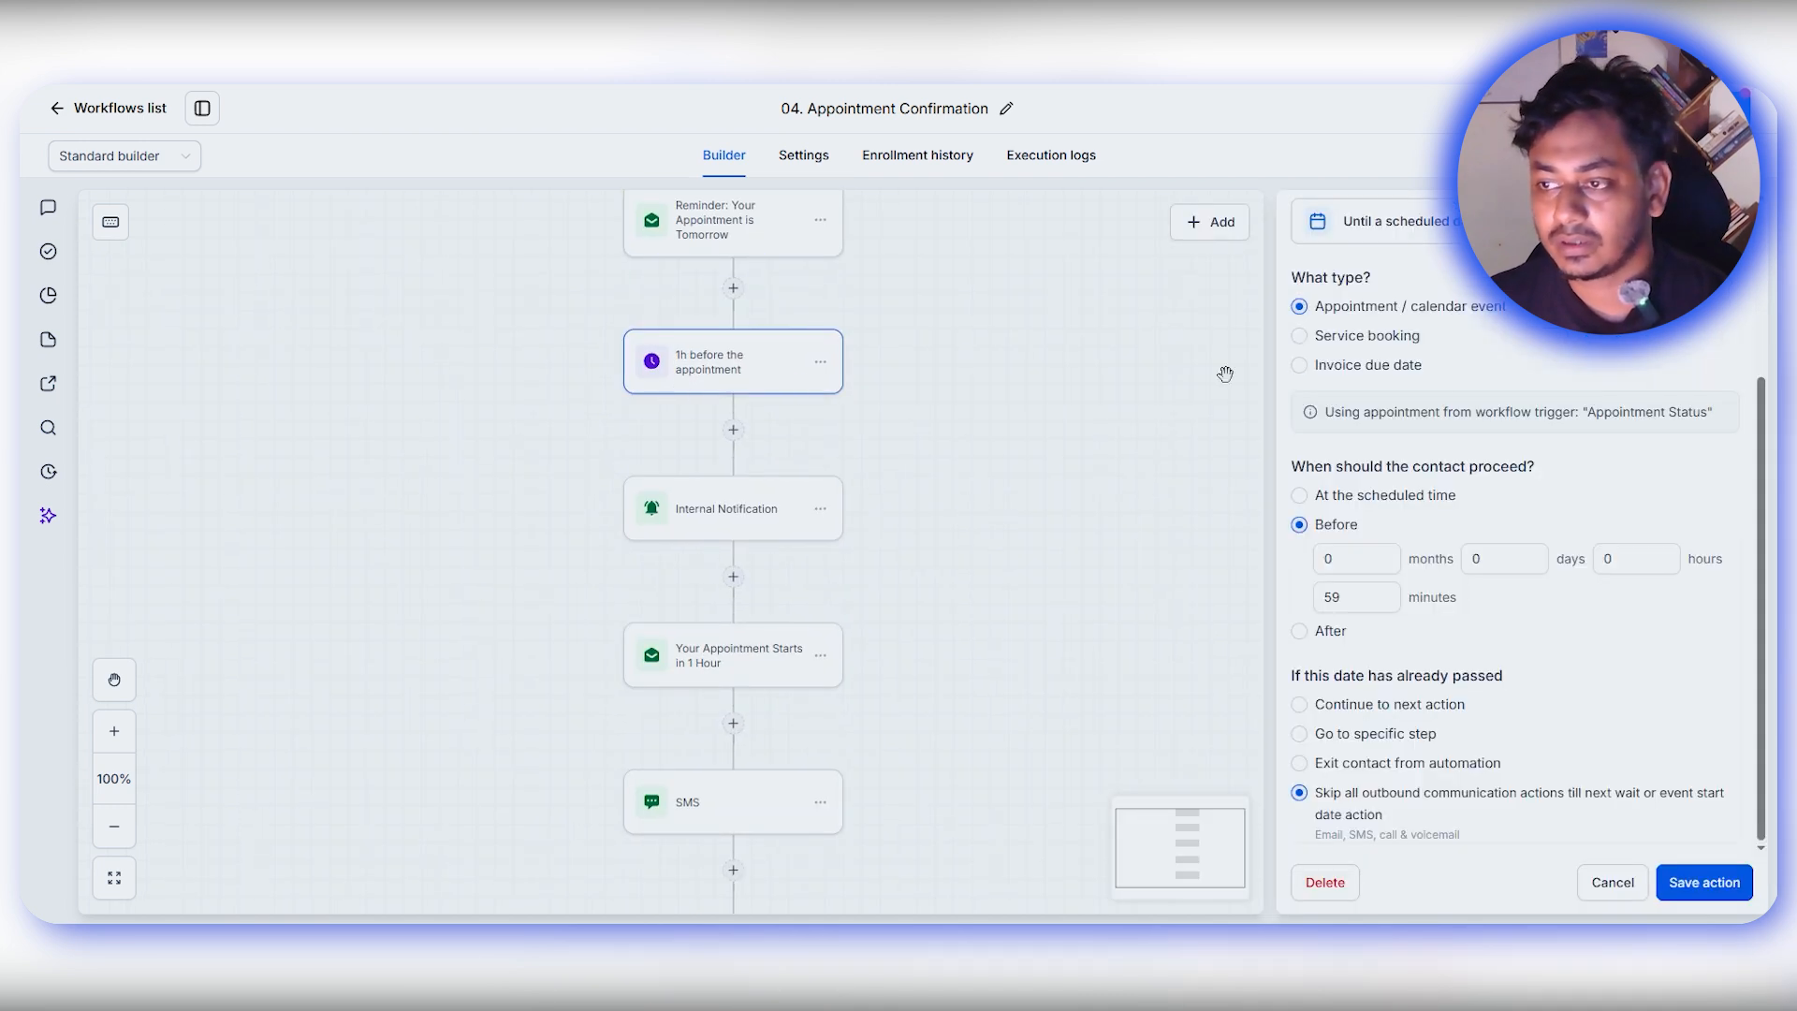
{"action": "scroll", "coordinate": [1501, 459], "scroll_direction": "up", "scroll_amount": 4}
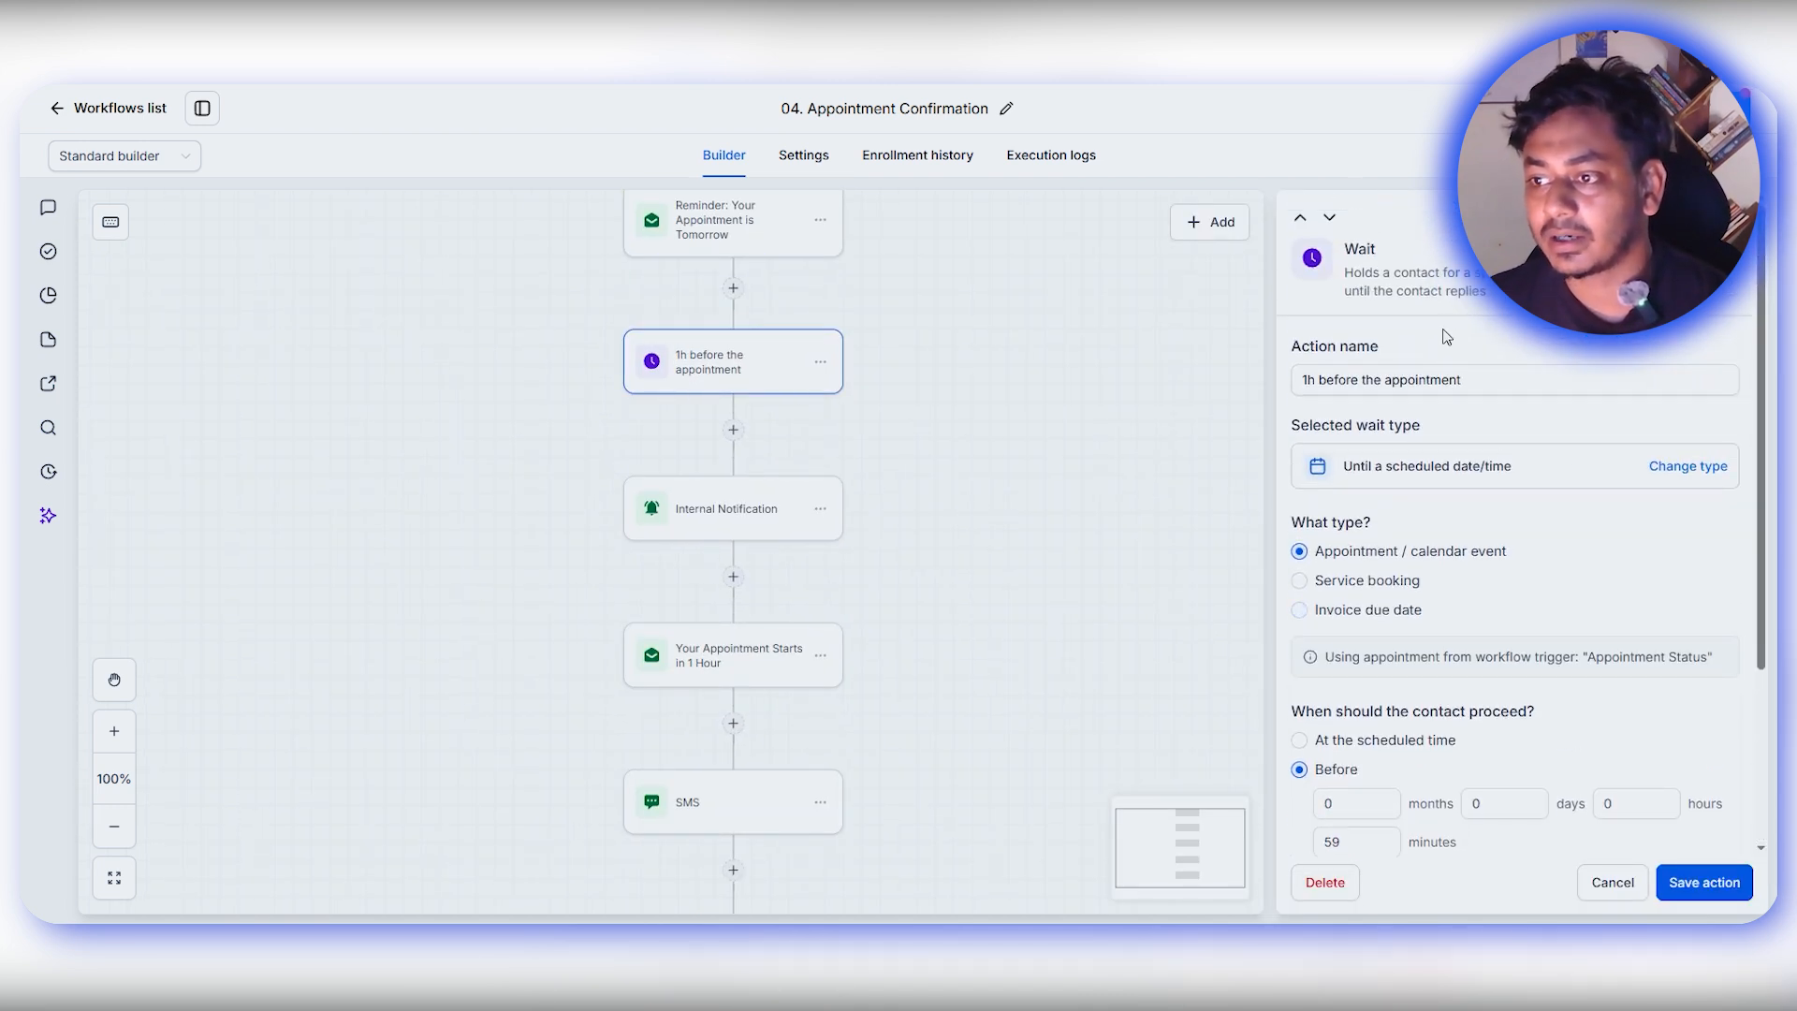
- Open the Internal Notification below the one-hour wait, review its name, assigned owner and subject, and save the action
{"action": "left_click", "coordinate": [739, 512]}
{"action": "left_click", "coordinate": [1329, 401]}
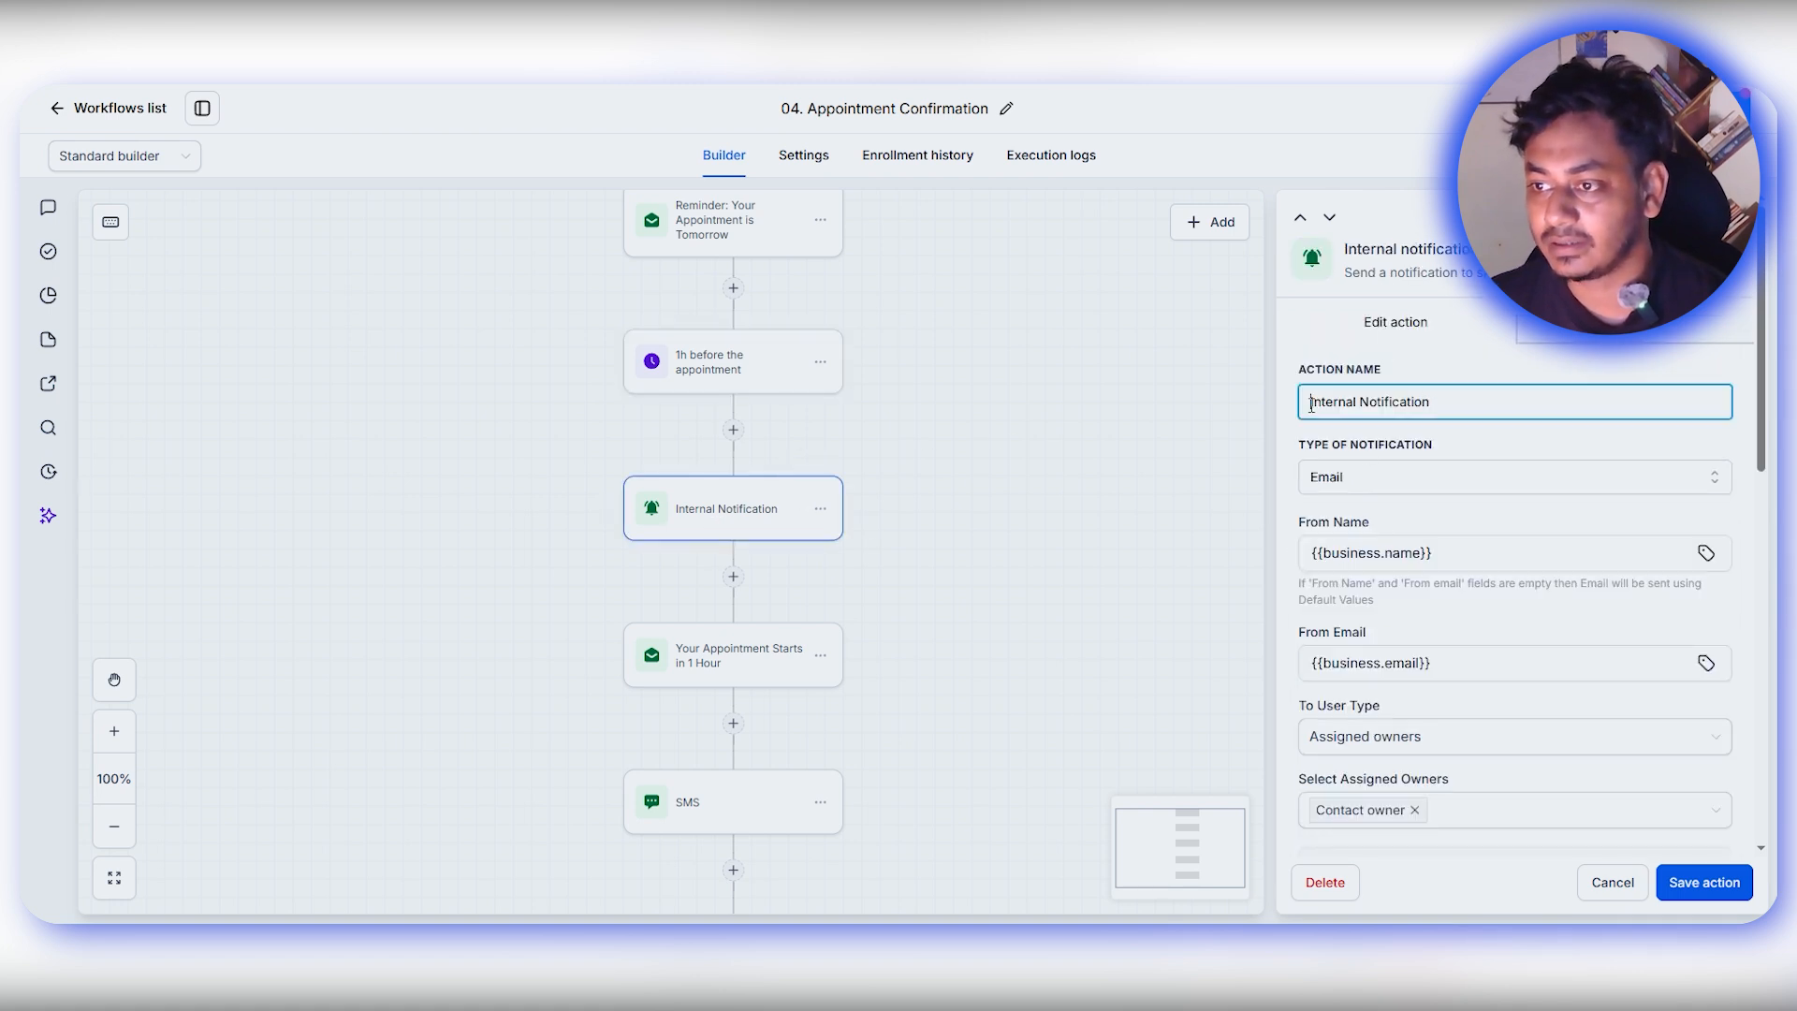
{"action": "key", "text": "ctrl+a"}
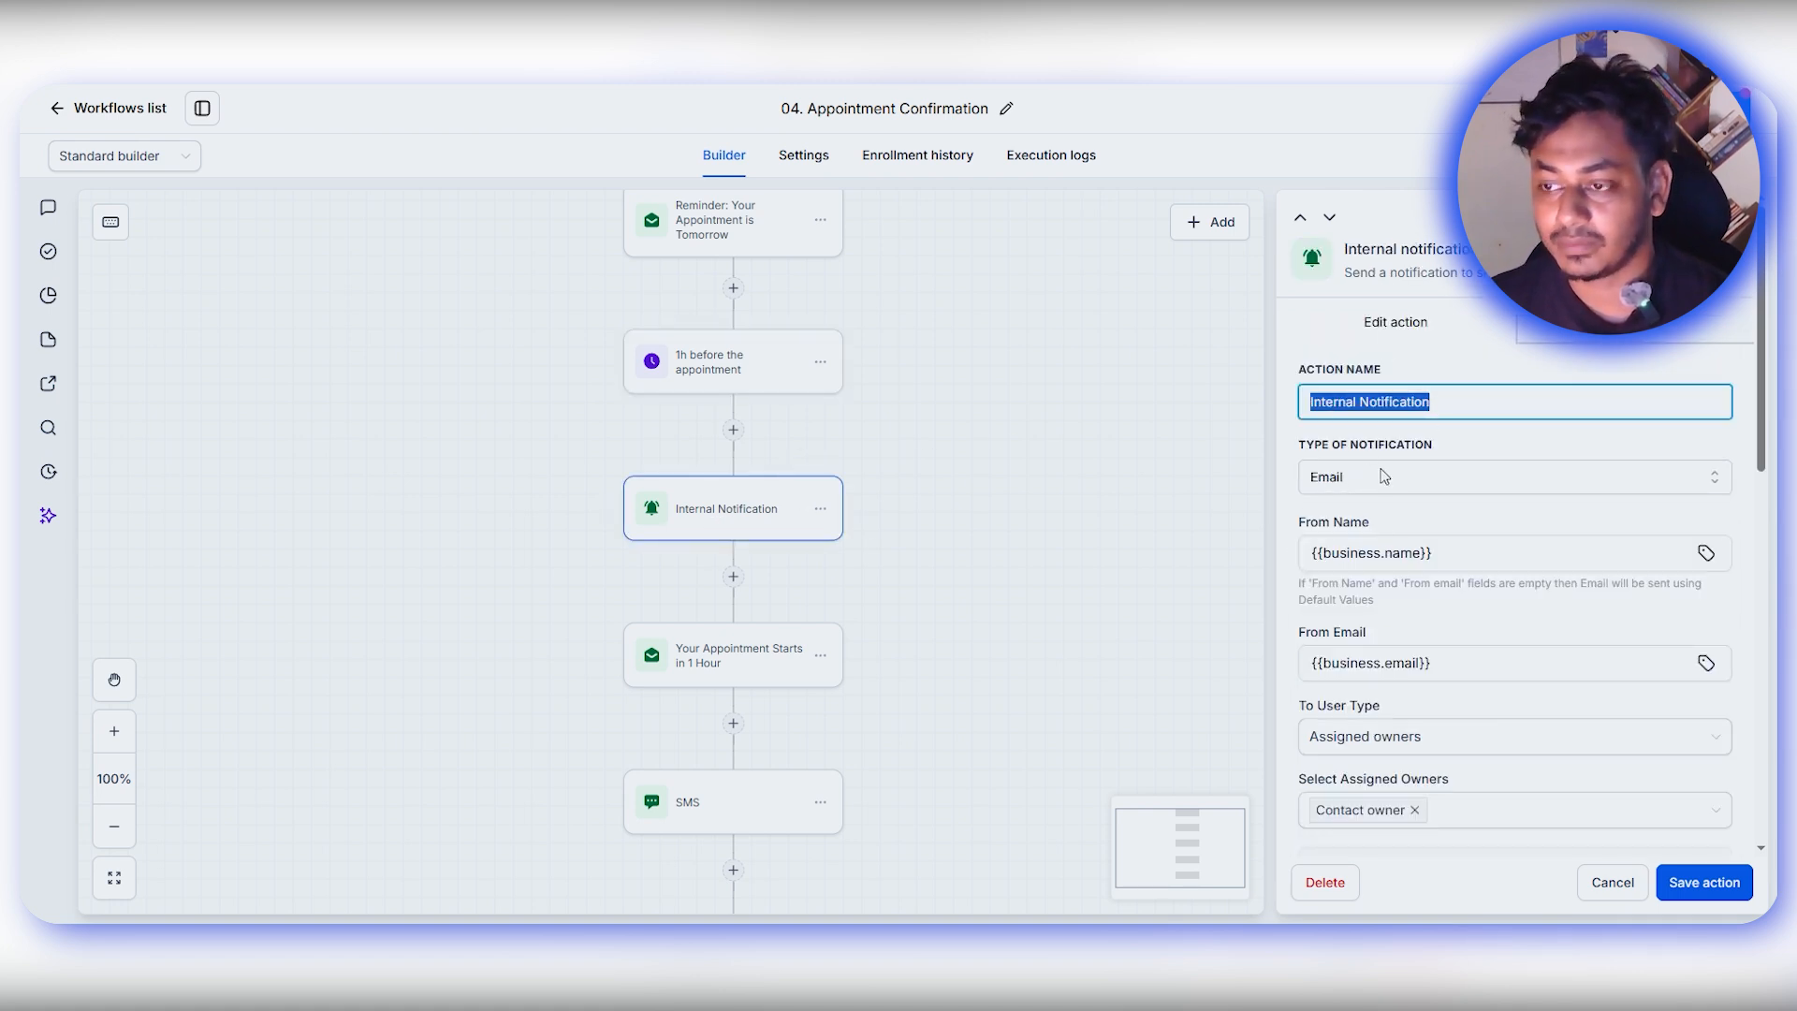
{"action": "scroll", "coordinate": [1569, 718], "scroll_direction": "down", "scroll_amount": 3}
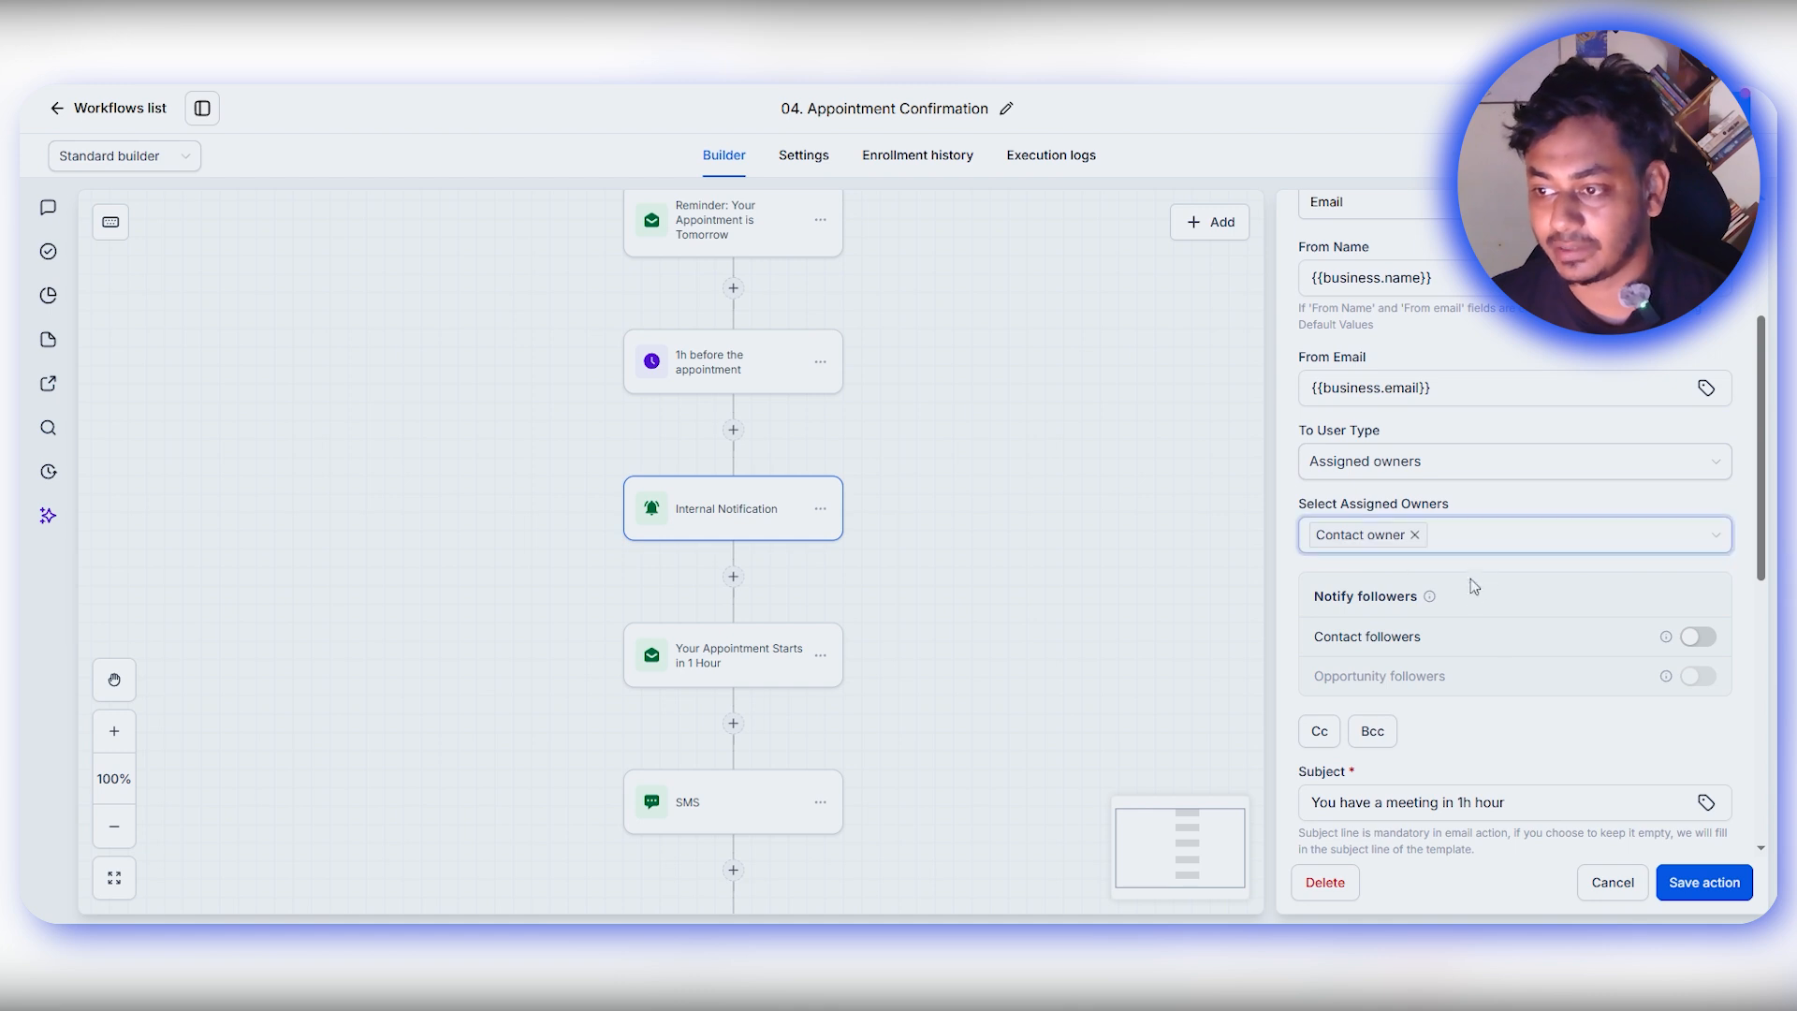
{"action": "scroll", "coordinate": [1474, 586], "scroll_direction": "down", "scroll_amount": 3}
{"action": "left_click", "coordinate": [1713, 883]}
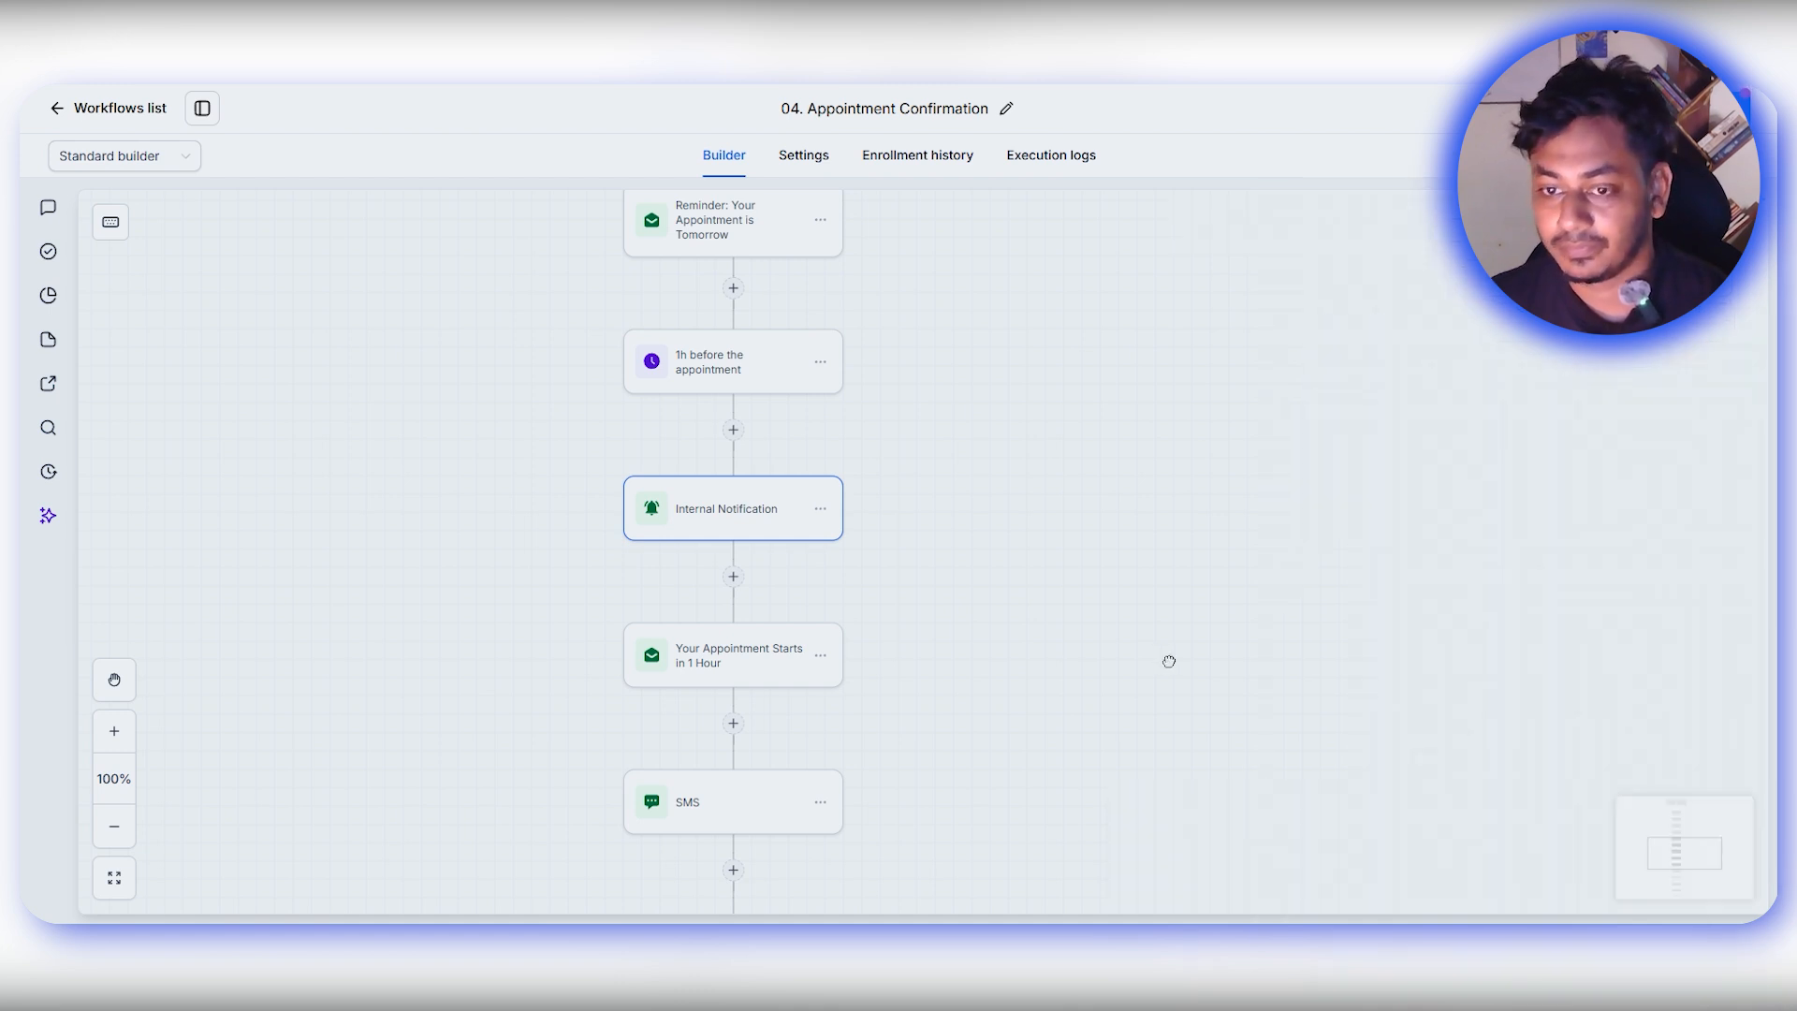
- Open the Your Appointment Starts in 1 Hour email, check its action name and save the action
{"action": "scroll", "coordinate": [1170, 662], "scroll_direction": "down", "scroll_amount": 2}
{"action": "left_click", "coordinate": [726, 461]}
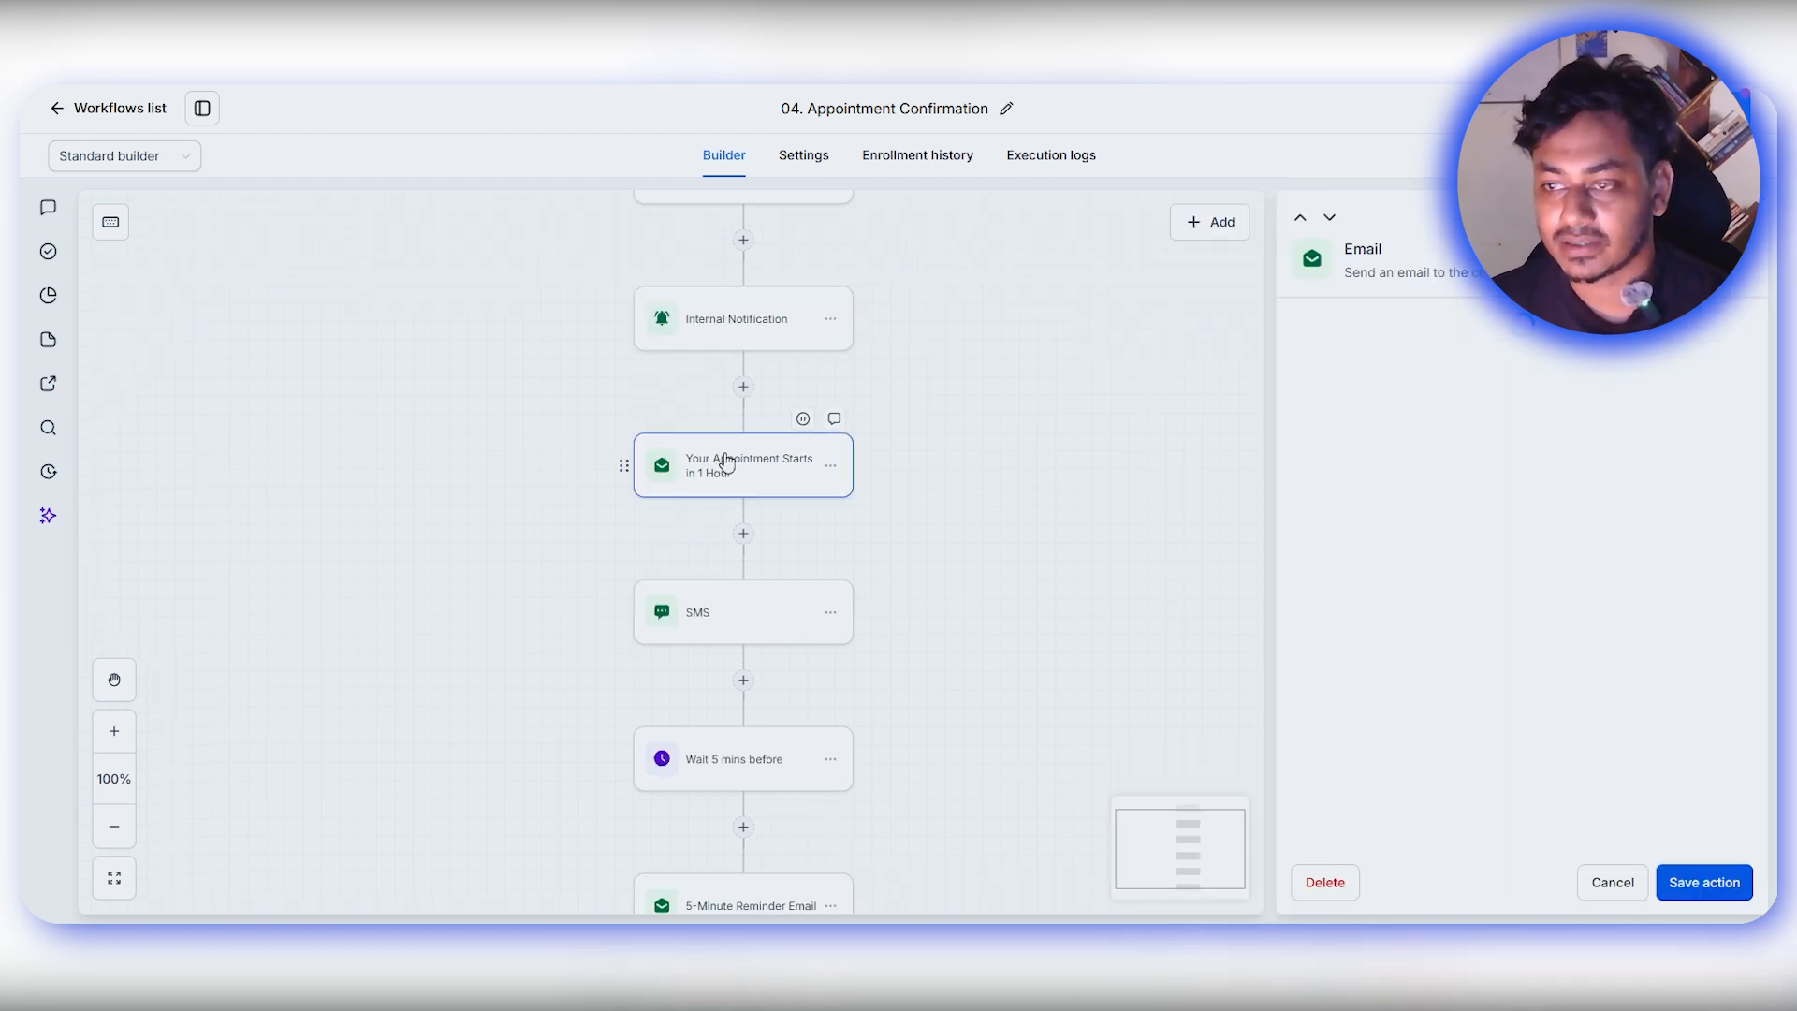
{"action": "left_click_drag", "start_coordinate": [1320, 399], "coordinate": [1542, 398]}
{"action": "left_click", "coordinate": [1521, 404]}
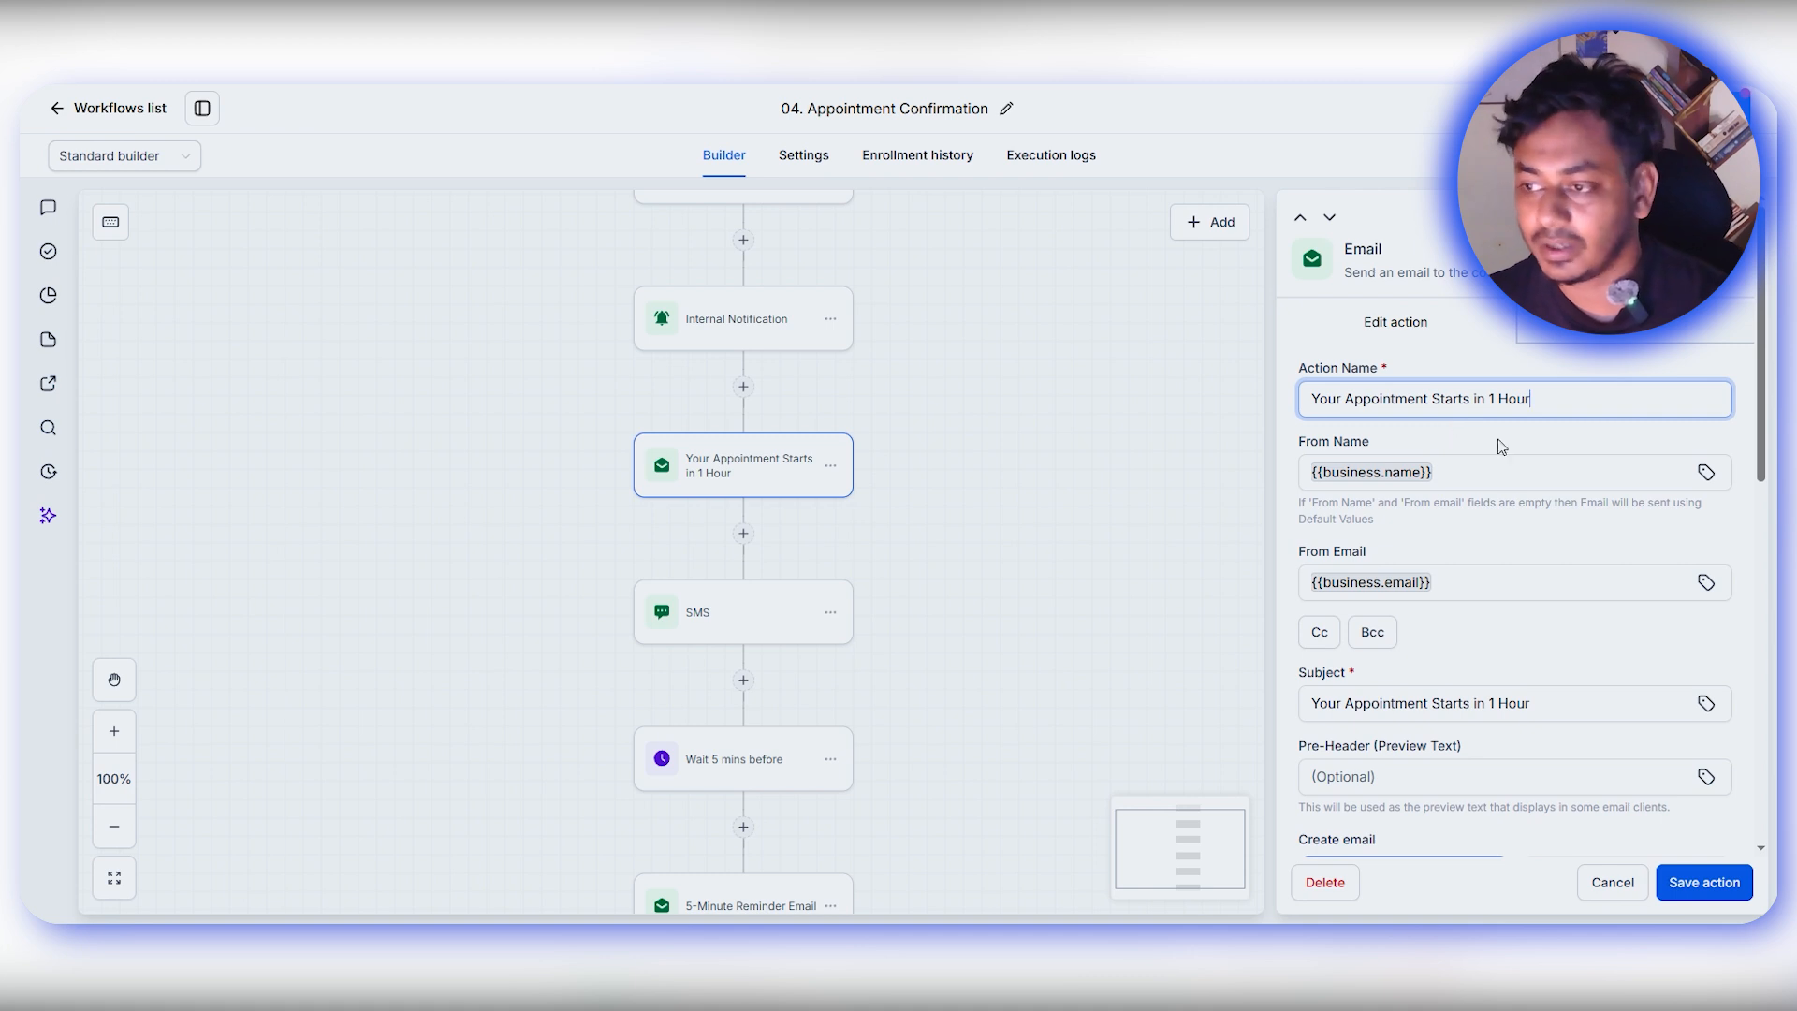
{"action": "left_click", "coordinate": [1687, 899]}
- Open the SMS action after the one-hour reminder email, review its reminder message and save the action
{"action": "scroll", "coordinate": [1103, 477], "scroll_direction": "down", "scroll_amount": 2}
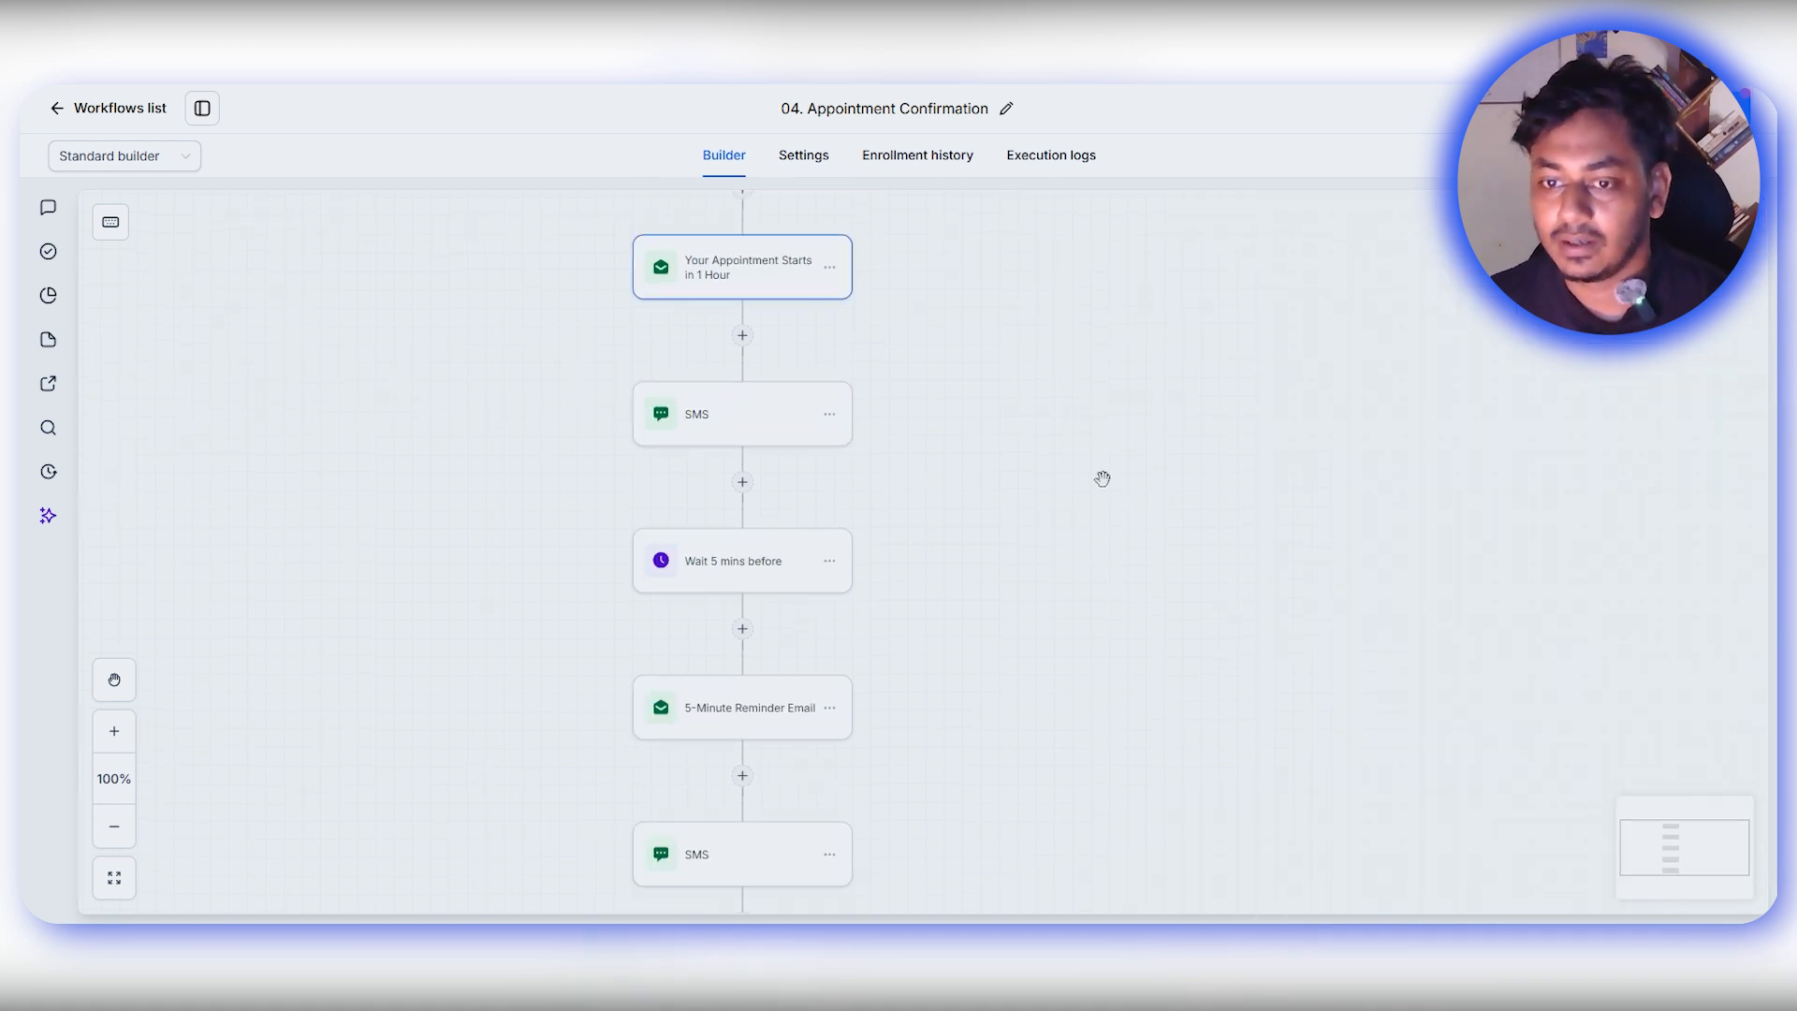
{"action": "left_click", "coordinate": [746, 424]}
{"action": "scroll", "coordinate": [955, 486], "scroll_direction": "up", "scroll_amount": 7}
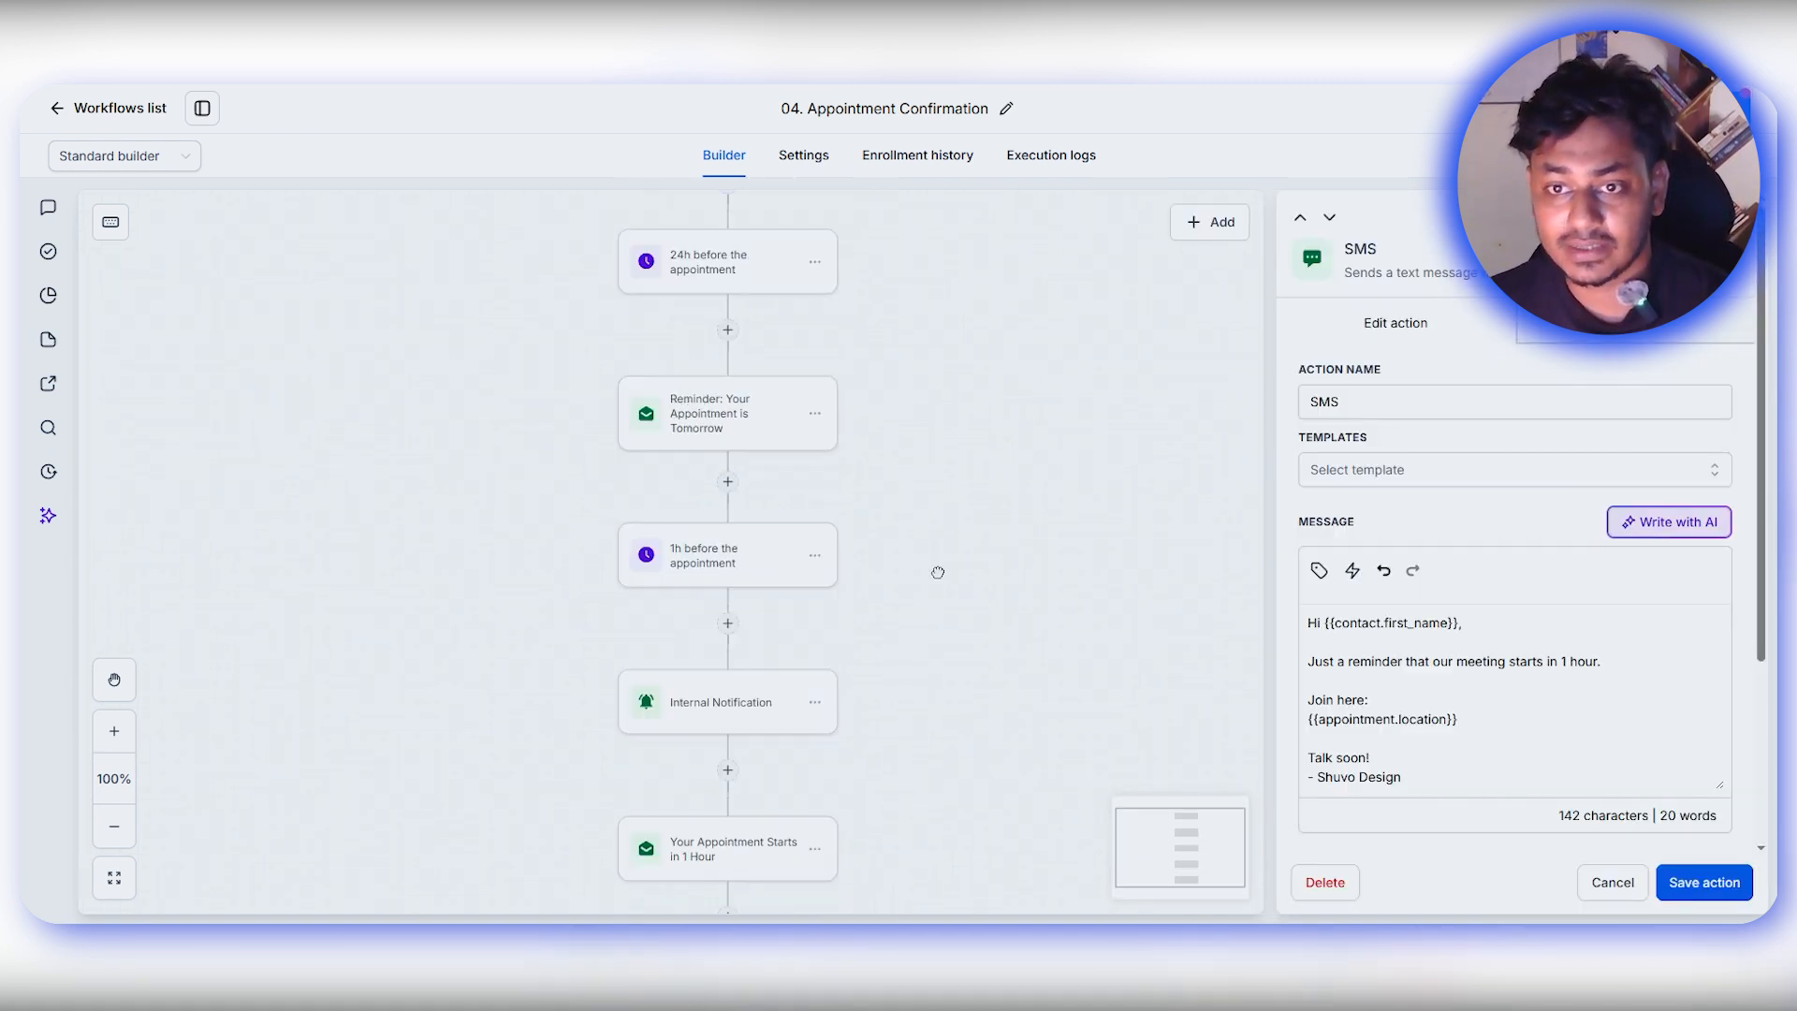
{"action": "scroll", "coordinate": [931, 720], "scroll_direction": "down", "scroll_amount": 6}
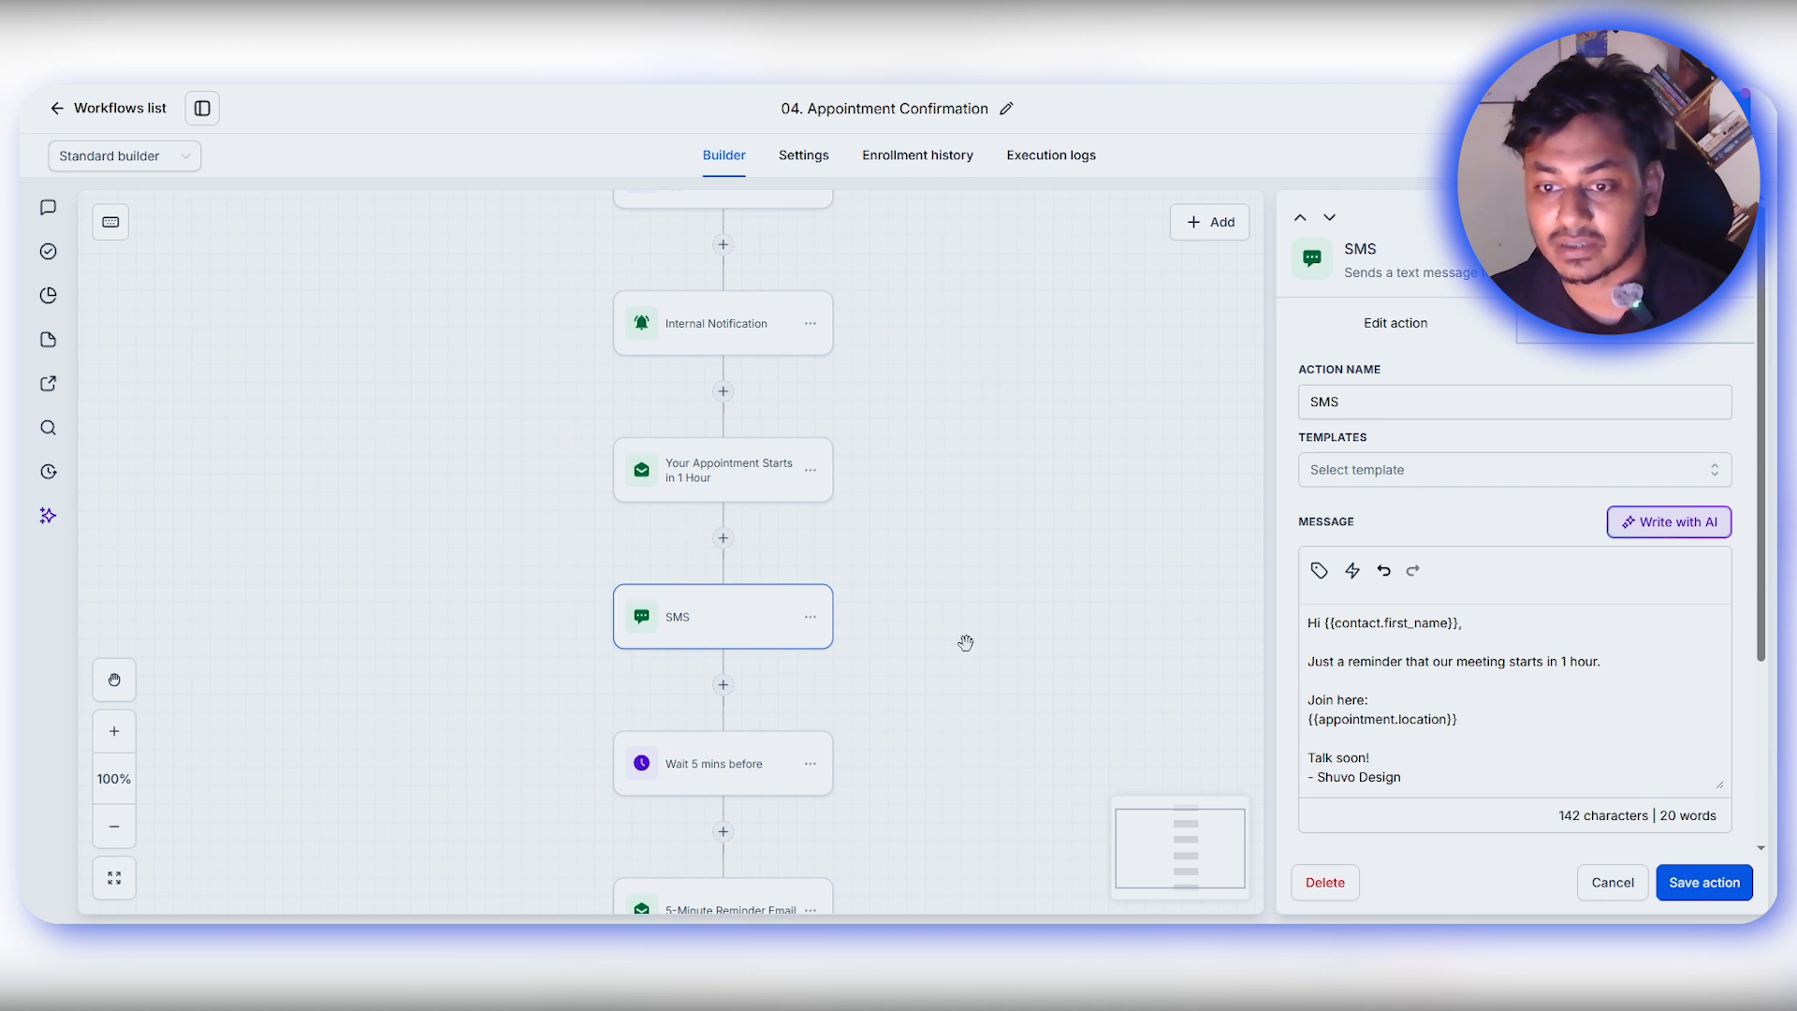
{"action": "scroll", "coordinate": [711, 525], "scroll_direction": "down", "scroll_amount": 3}
{"action": "scroll", "coordinate": [1445, 568], "scroll_direction": "down", "scroll_amount": 2}
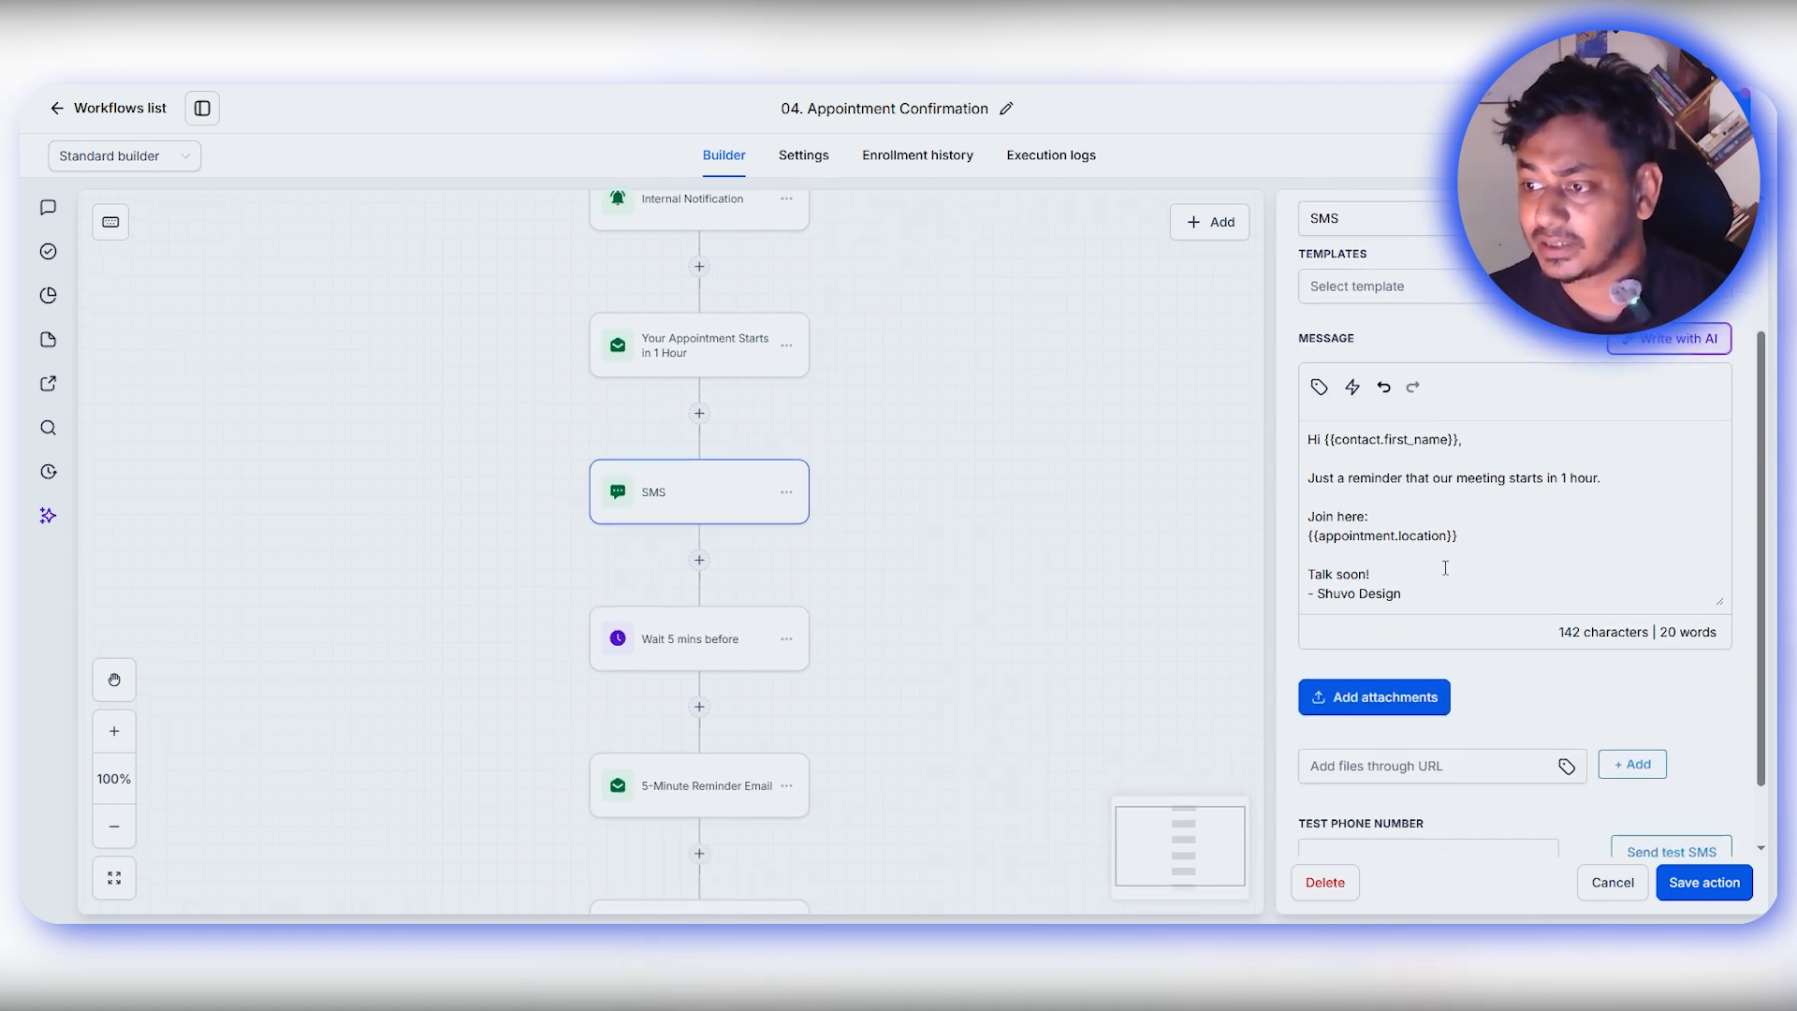
{"action": "left_click_drag", "start_coordinate": [1605, 485], "coordinate": [1289, 486]}
{"action": "key", "text": "ctrl+a"}
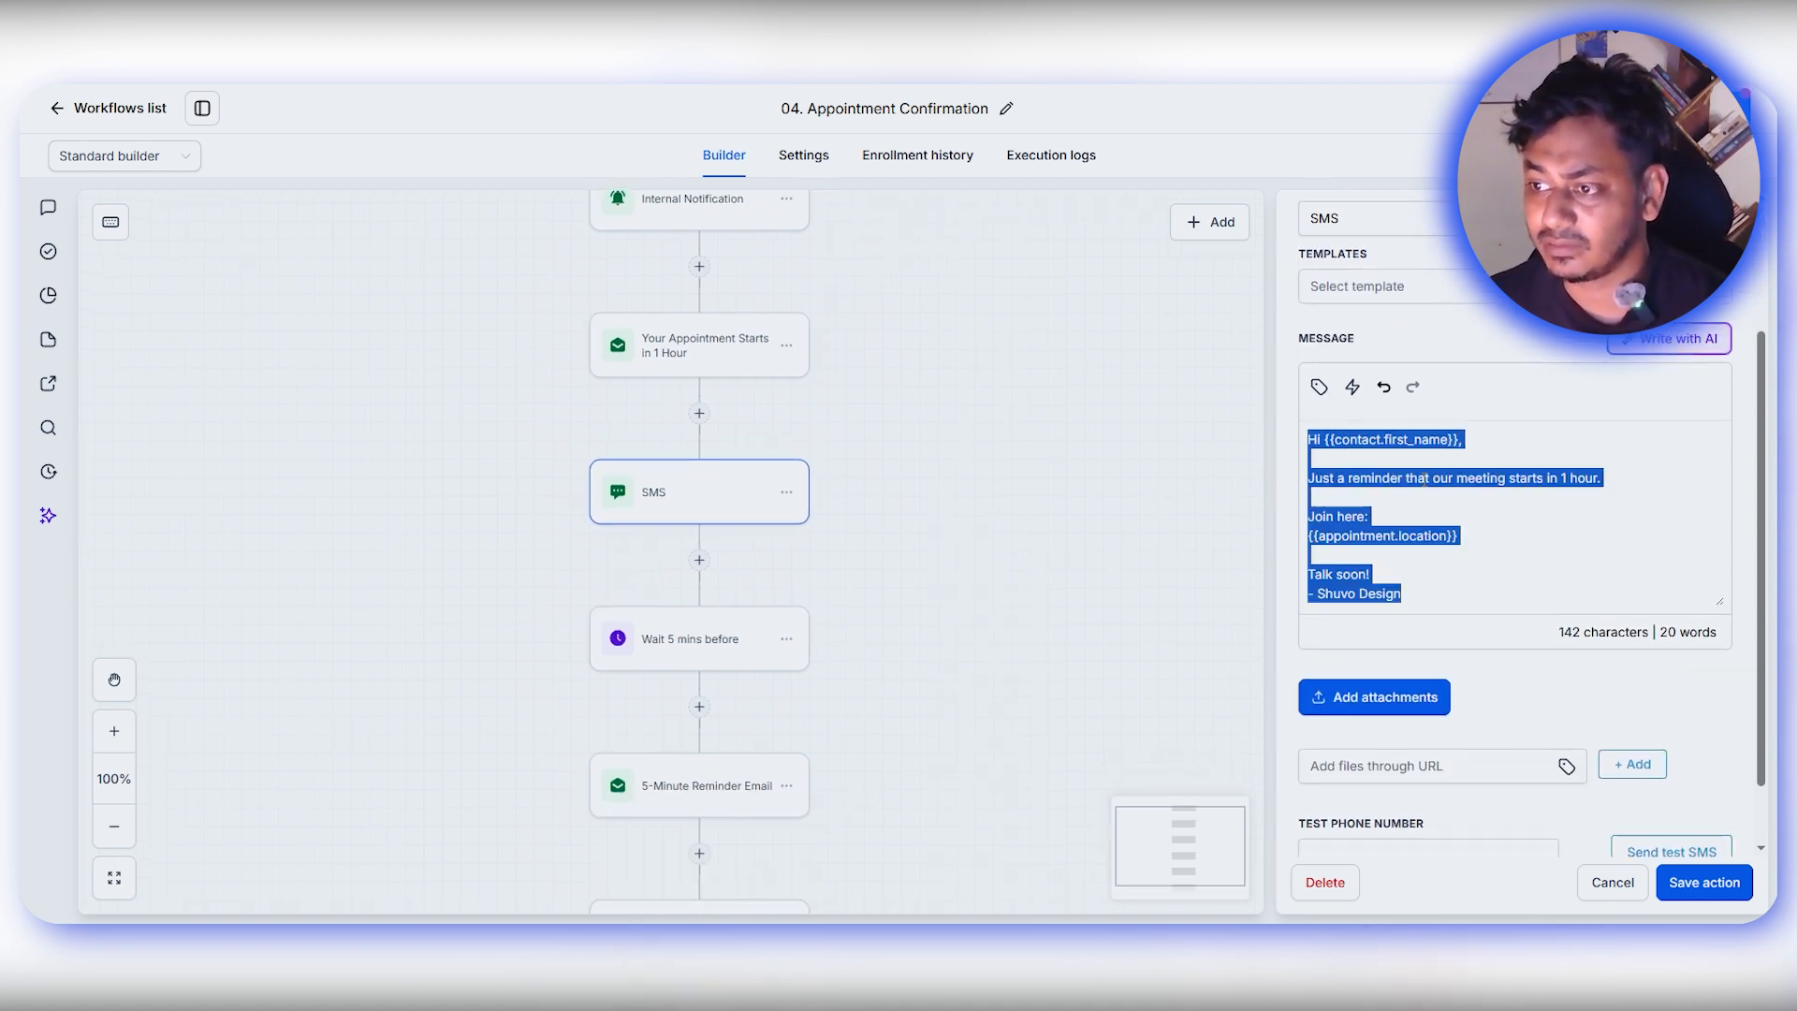
{"action": "left_click_drag", "start_coordinate": [1605, 485], "coordinate": [1471, 488]}
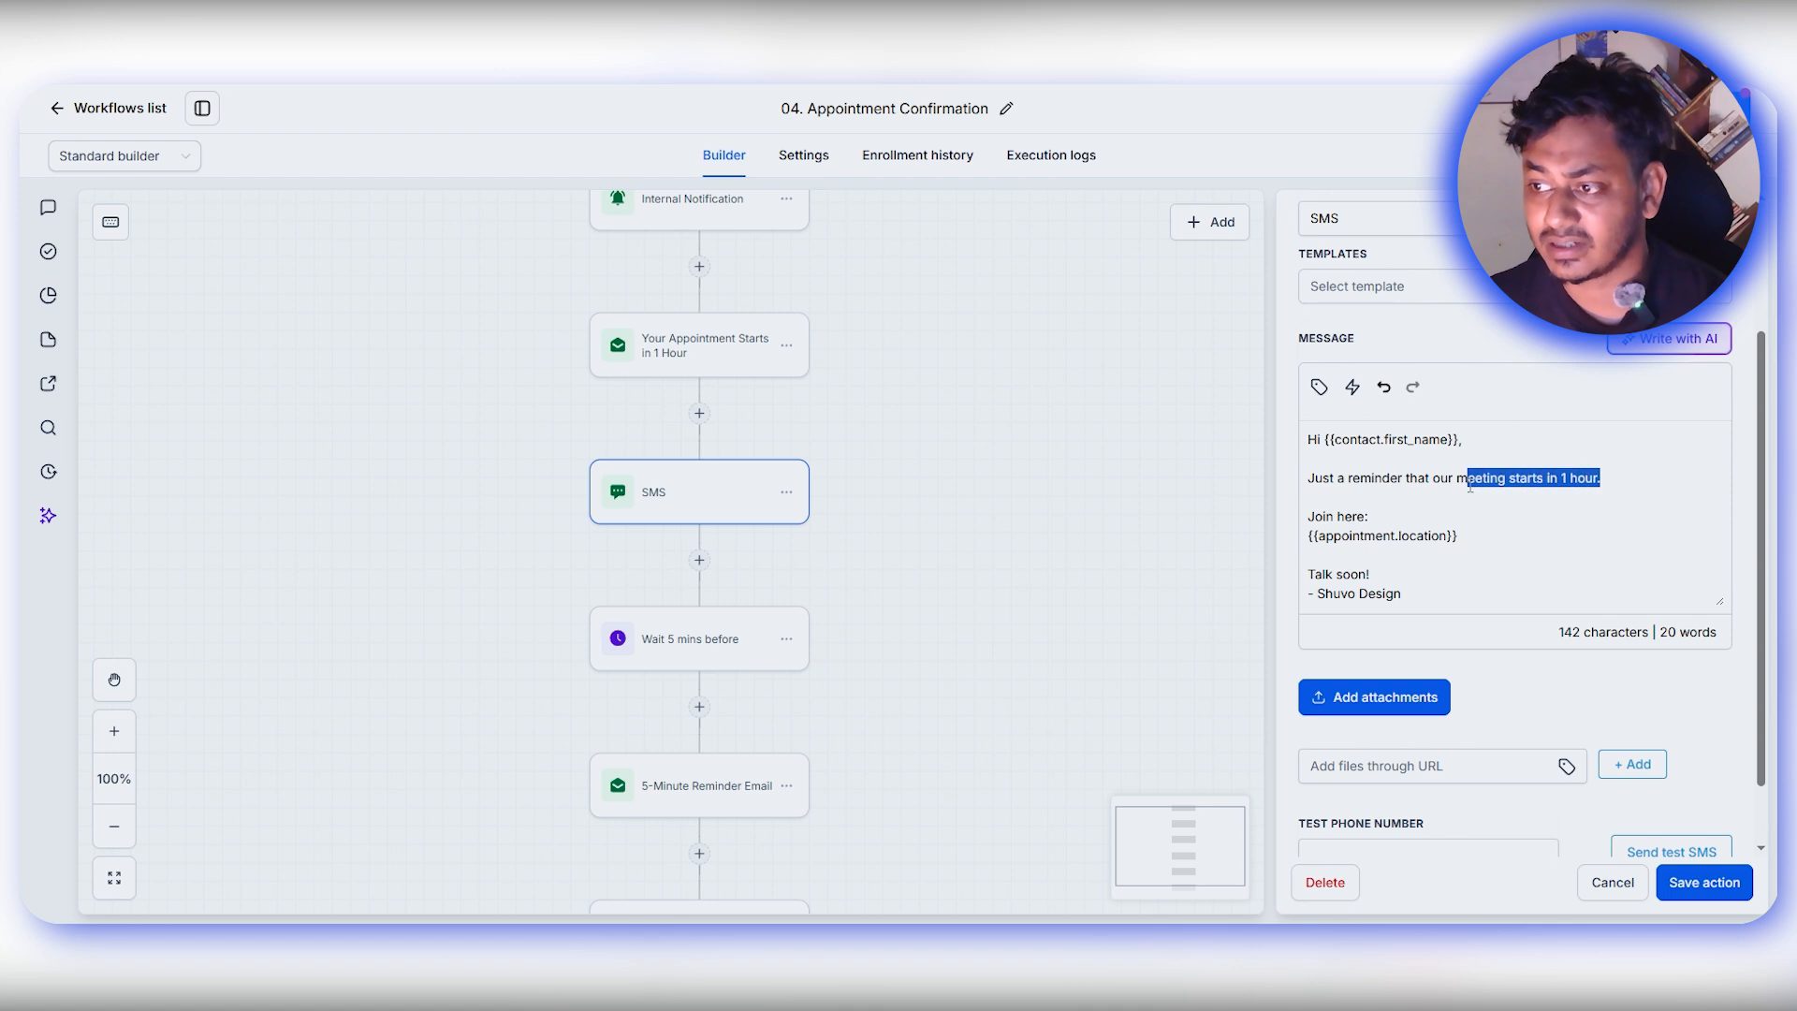
{"action": "left_click", "coordinate": [1648, 480]}
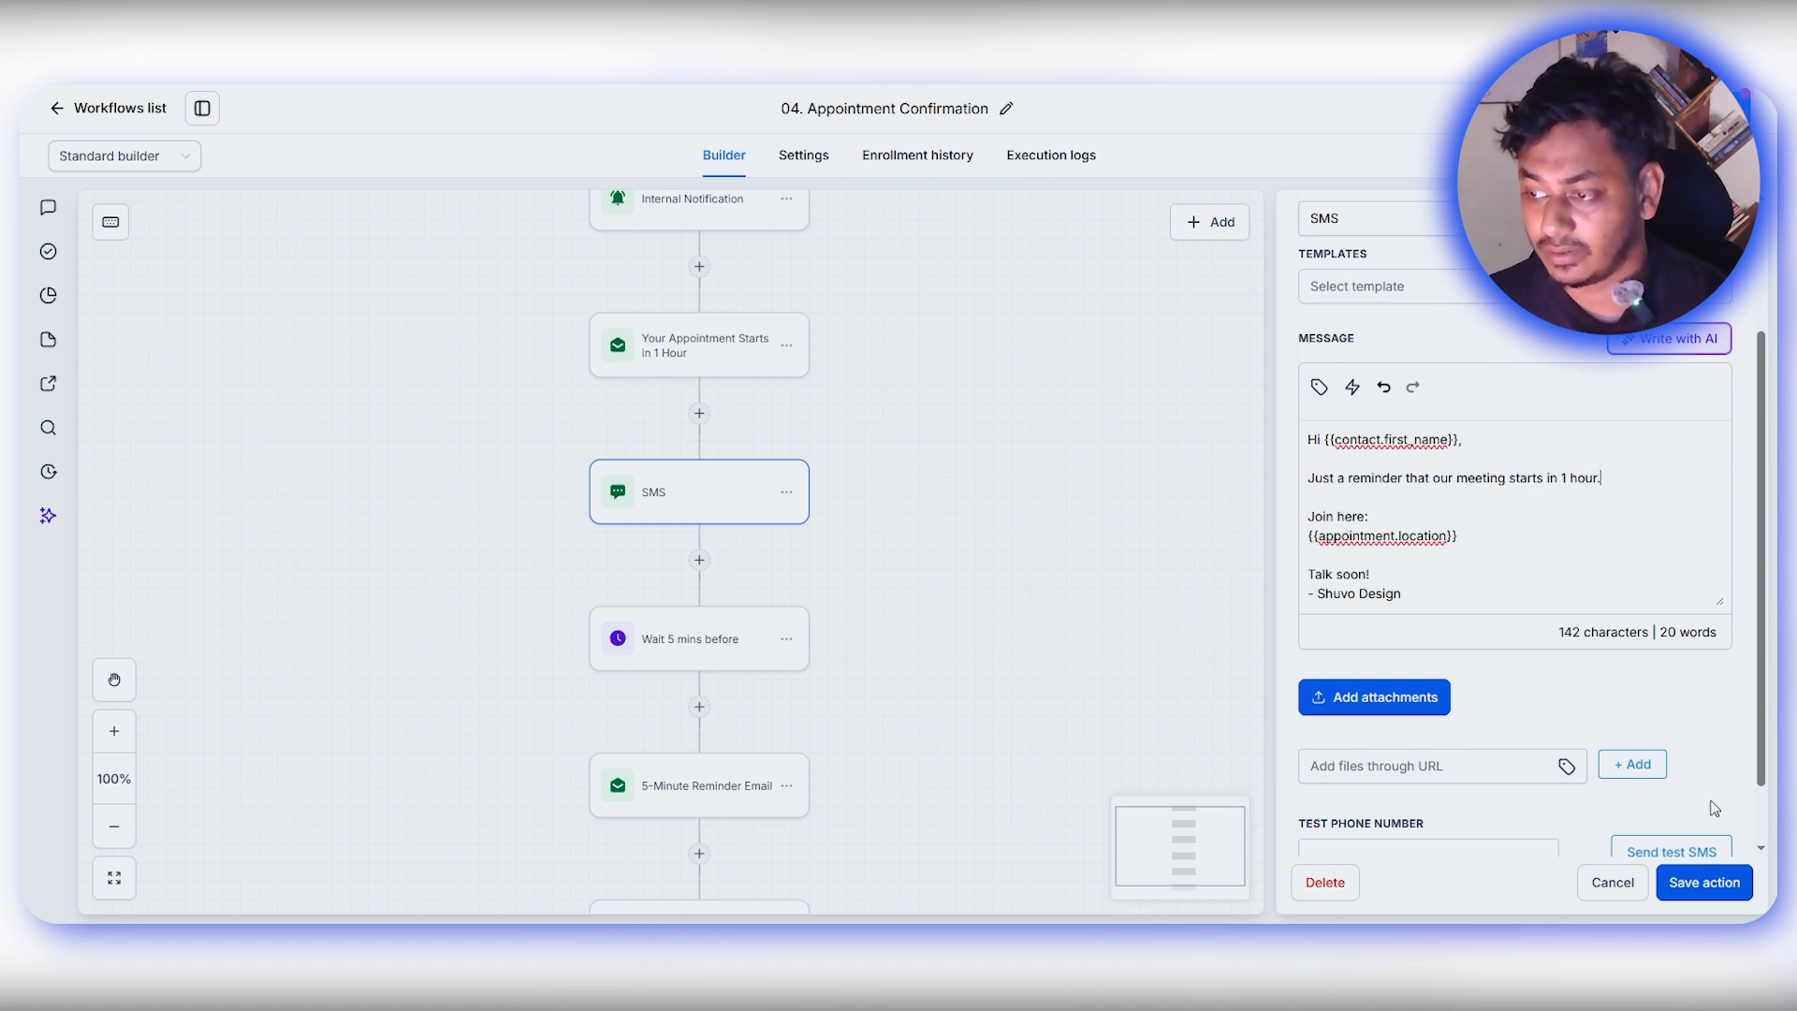
{"action": "left_click", "coordinate": [1702, 880]}
- Open the Wait 5 mins before action, check when the contact should proceed, and save the action
{"action": "scroll", "coordinate": [834, 506], "scroll_direction": "down", "scroll_amount": 3}
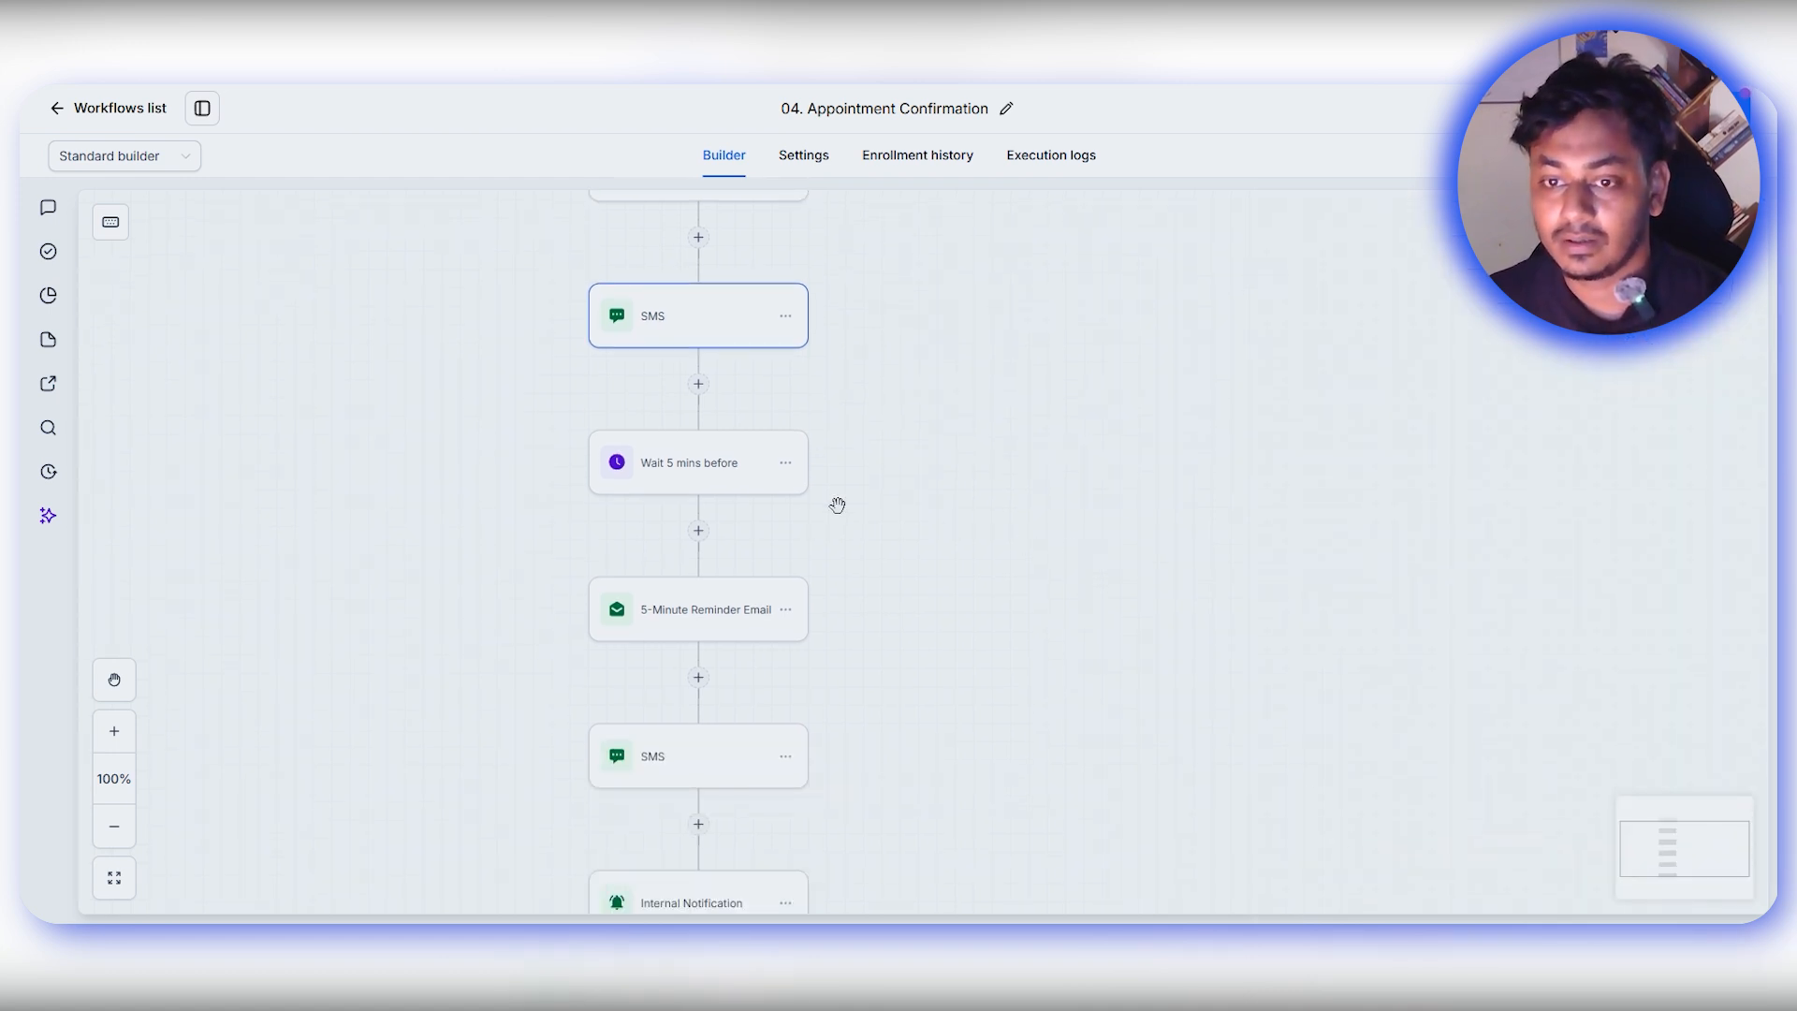
{"action": "left_click", "coordinate": [695, 484]}
{"action": "scroll", "coordinate": [1496, 566], "scroll_direction": "down", "scroll_amount": 1}
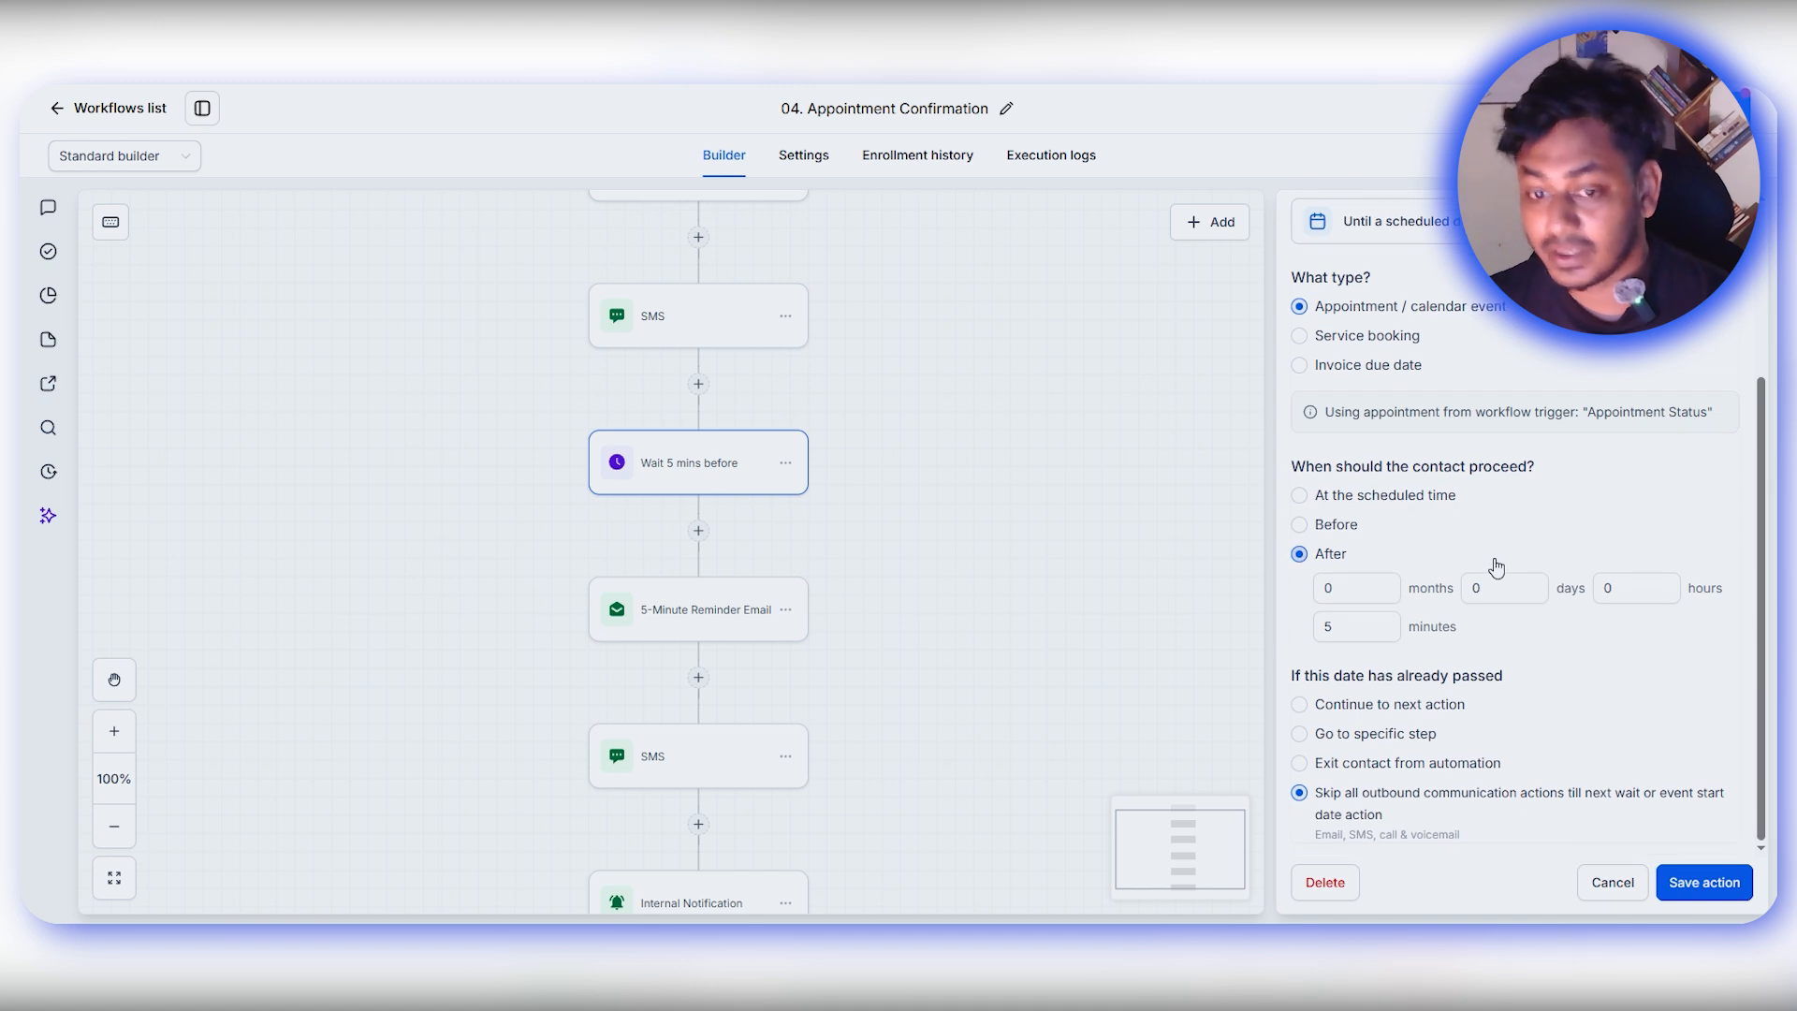
{"action": "left_click", "coordinate": [1707, 884]}
- Open the 5-Minute Reminder Email, review its message with the appointment location link, and save the action
{"action": "scroll", "coordinate": [1026, 546], "scroll_direction": "down", "scroll_amount": 2}
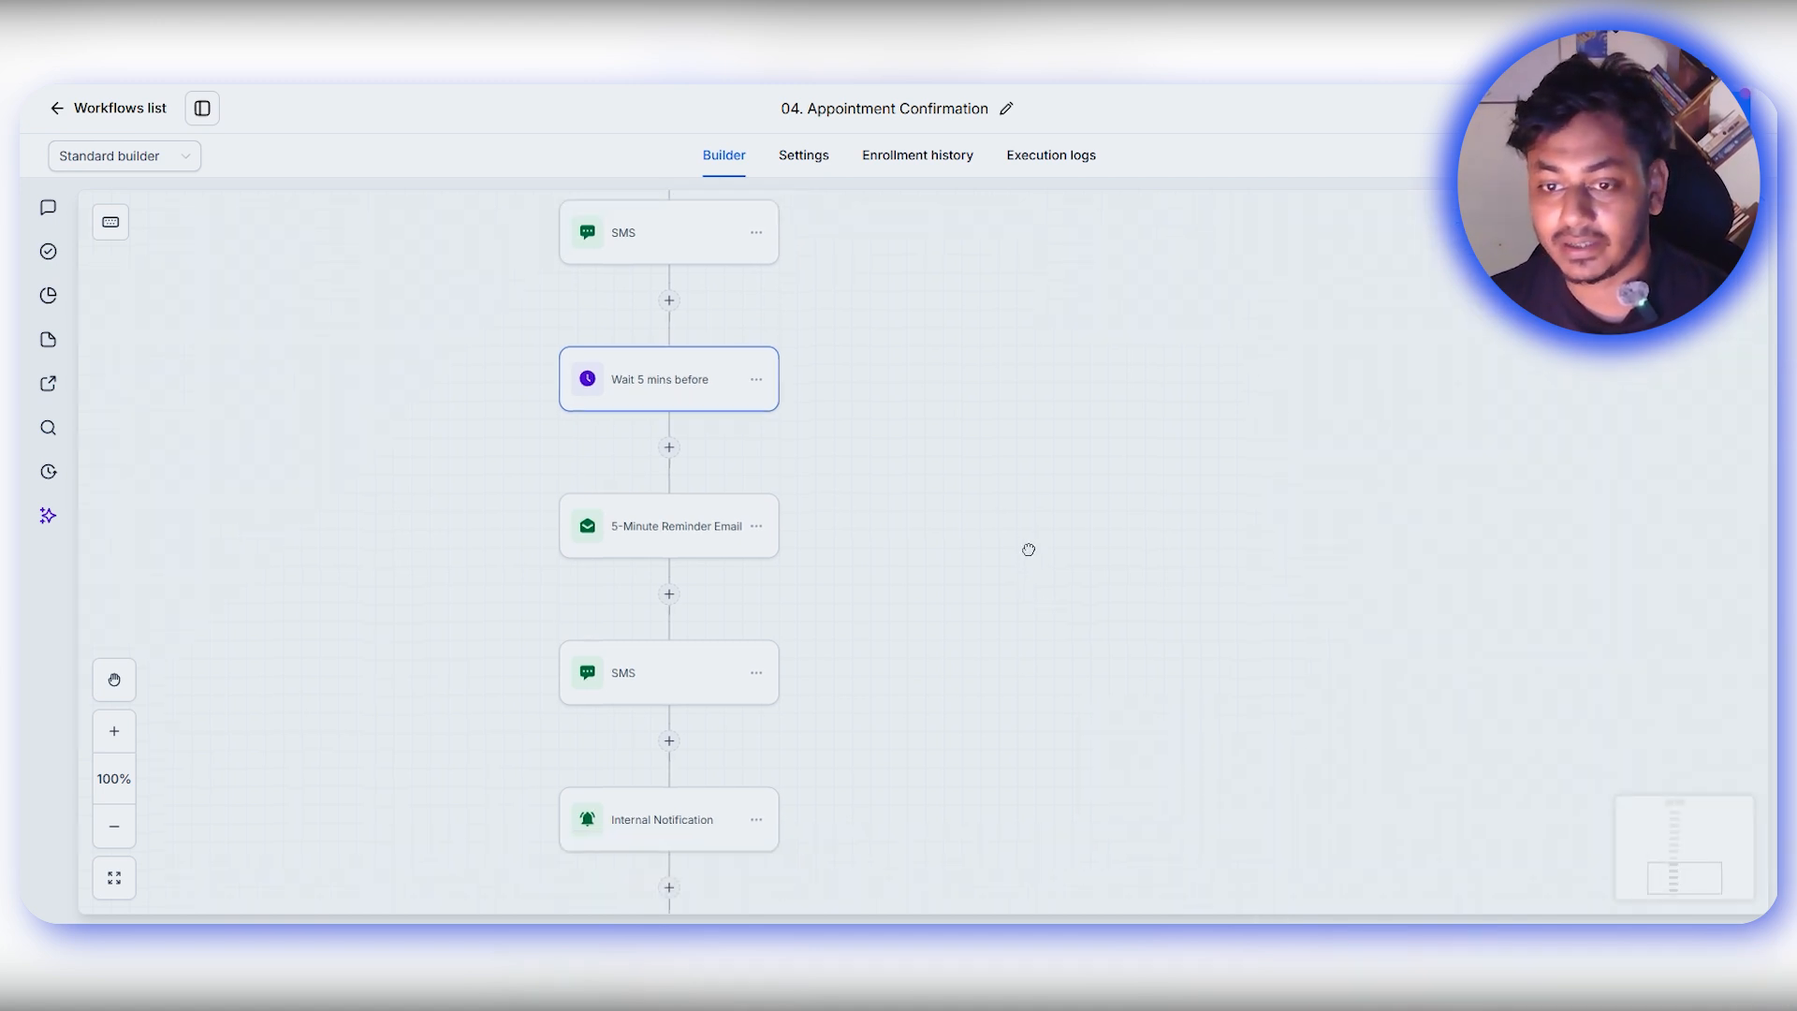
{"action": "left_click", "coordinate": [699, 473]}
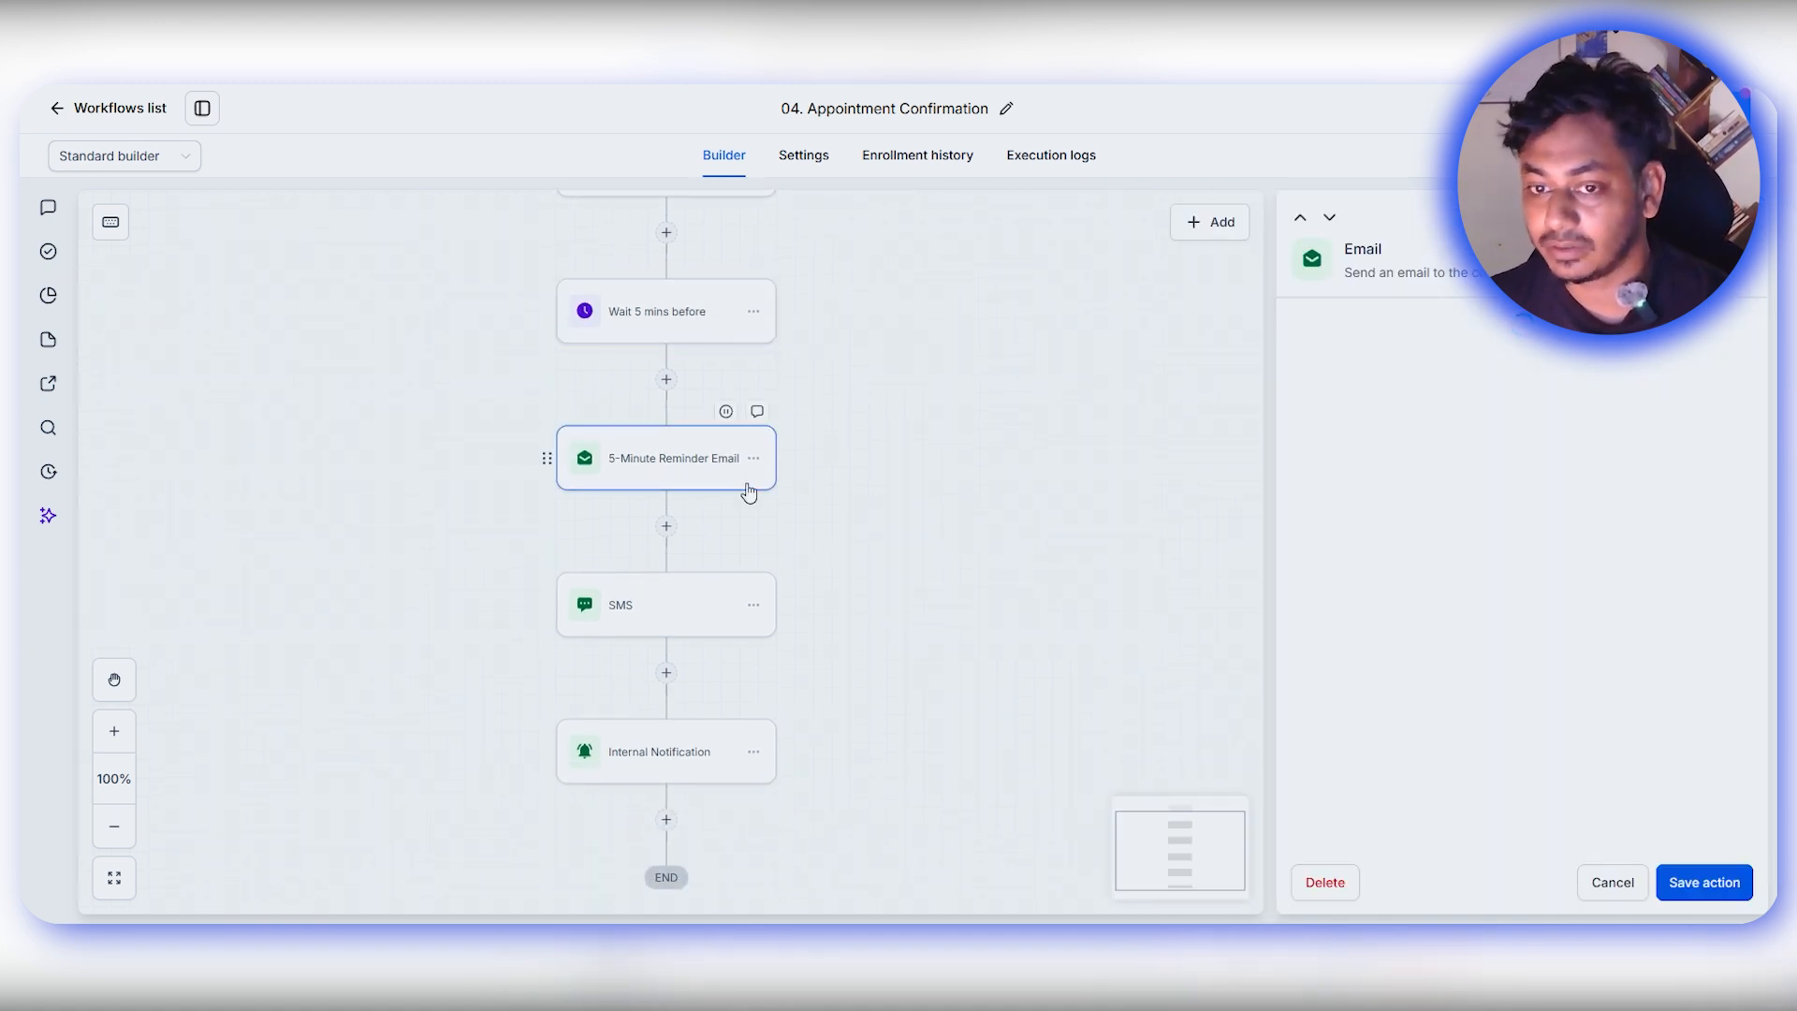
{"action": "scroll", "coordinate": [1581, 677], "scroll_direction": "down", "scroll_amount": 8}
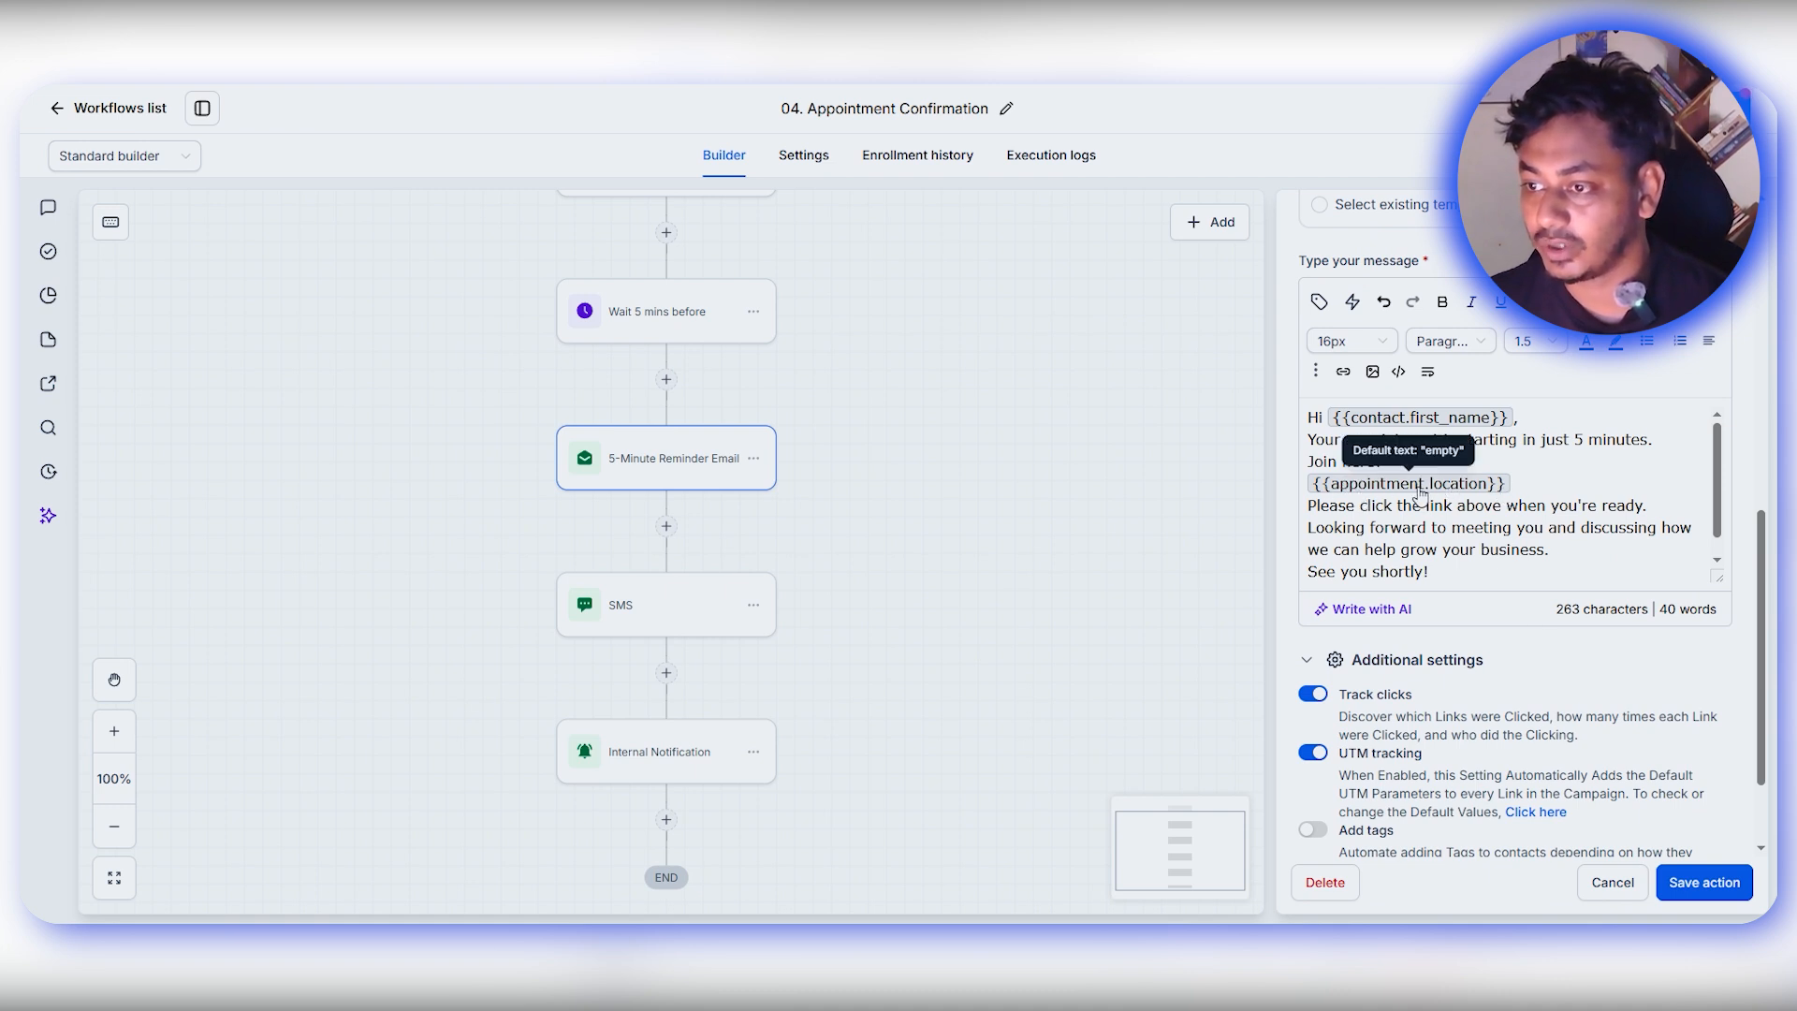
{"action": "left_click", "coordinate": [1704, 883]}
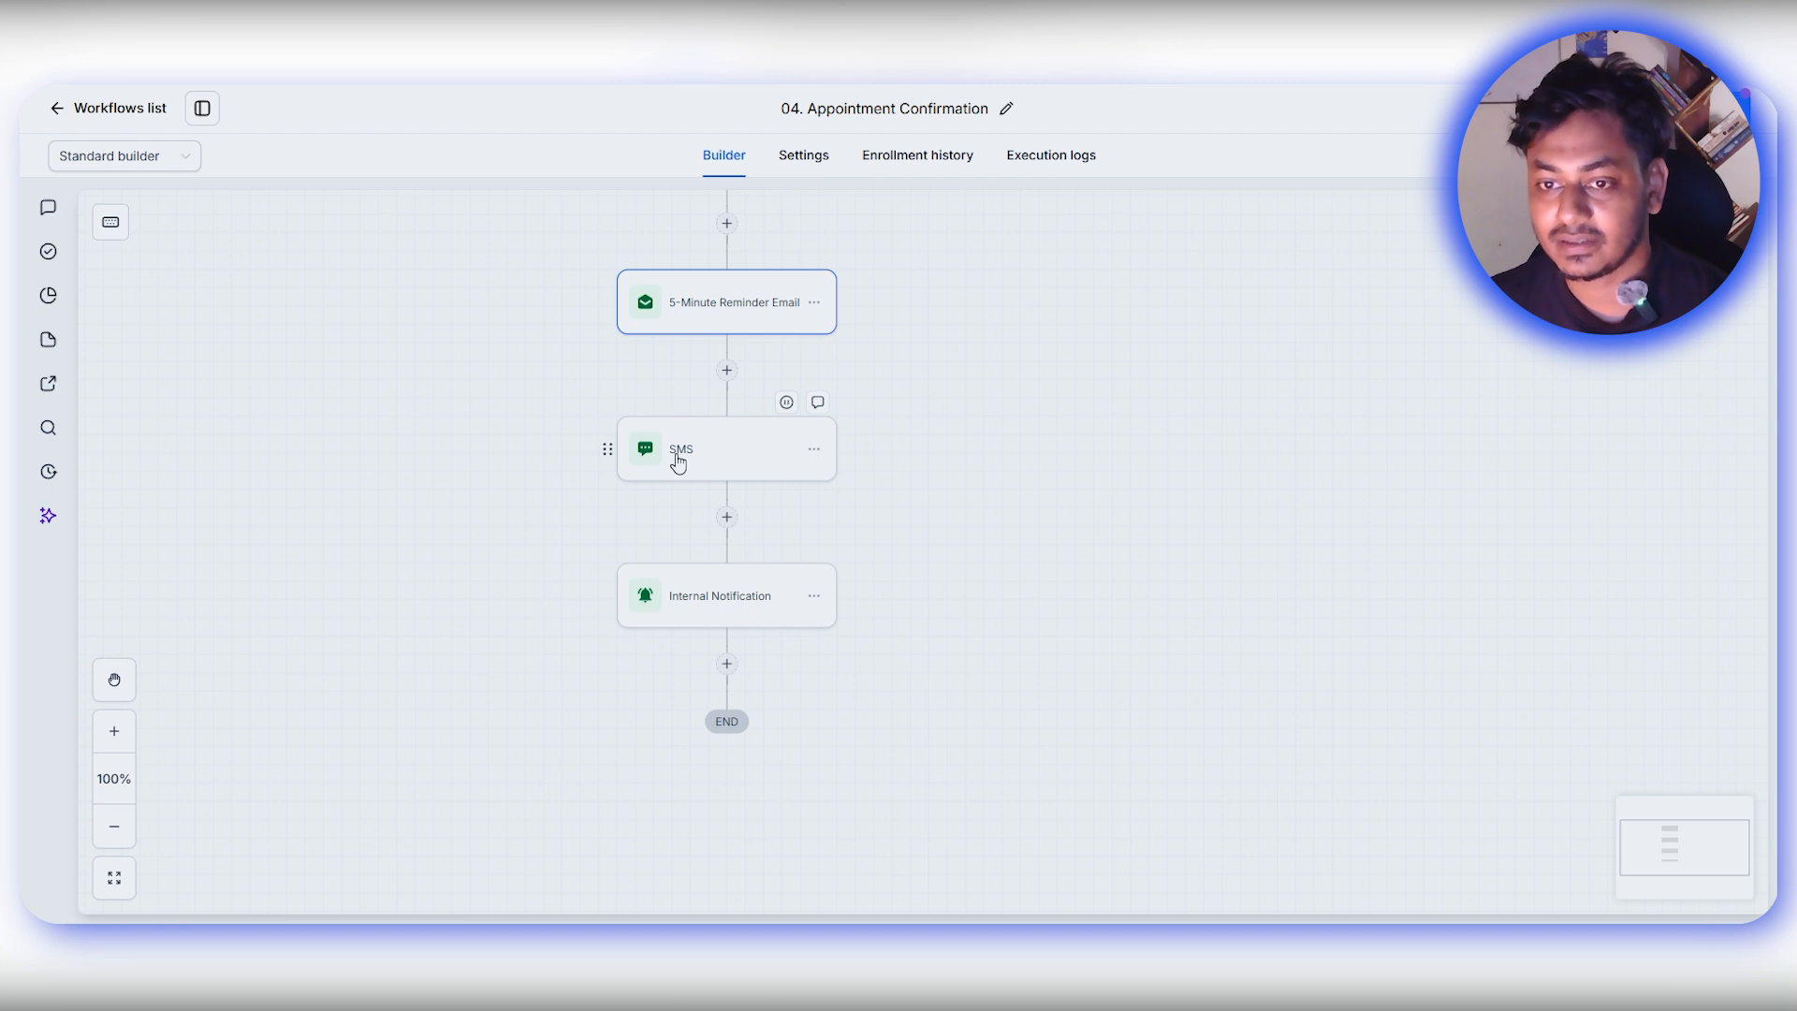
- Open the SMS action after the 5-Minute Reminder Email, review its message with the appointment location link, and save the action
{"action": "left_click", "coordinate": [726, 450]}
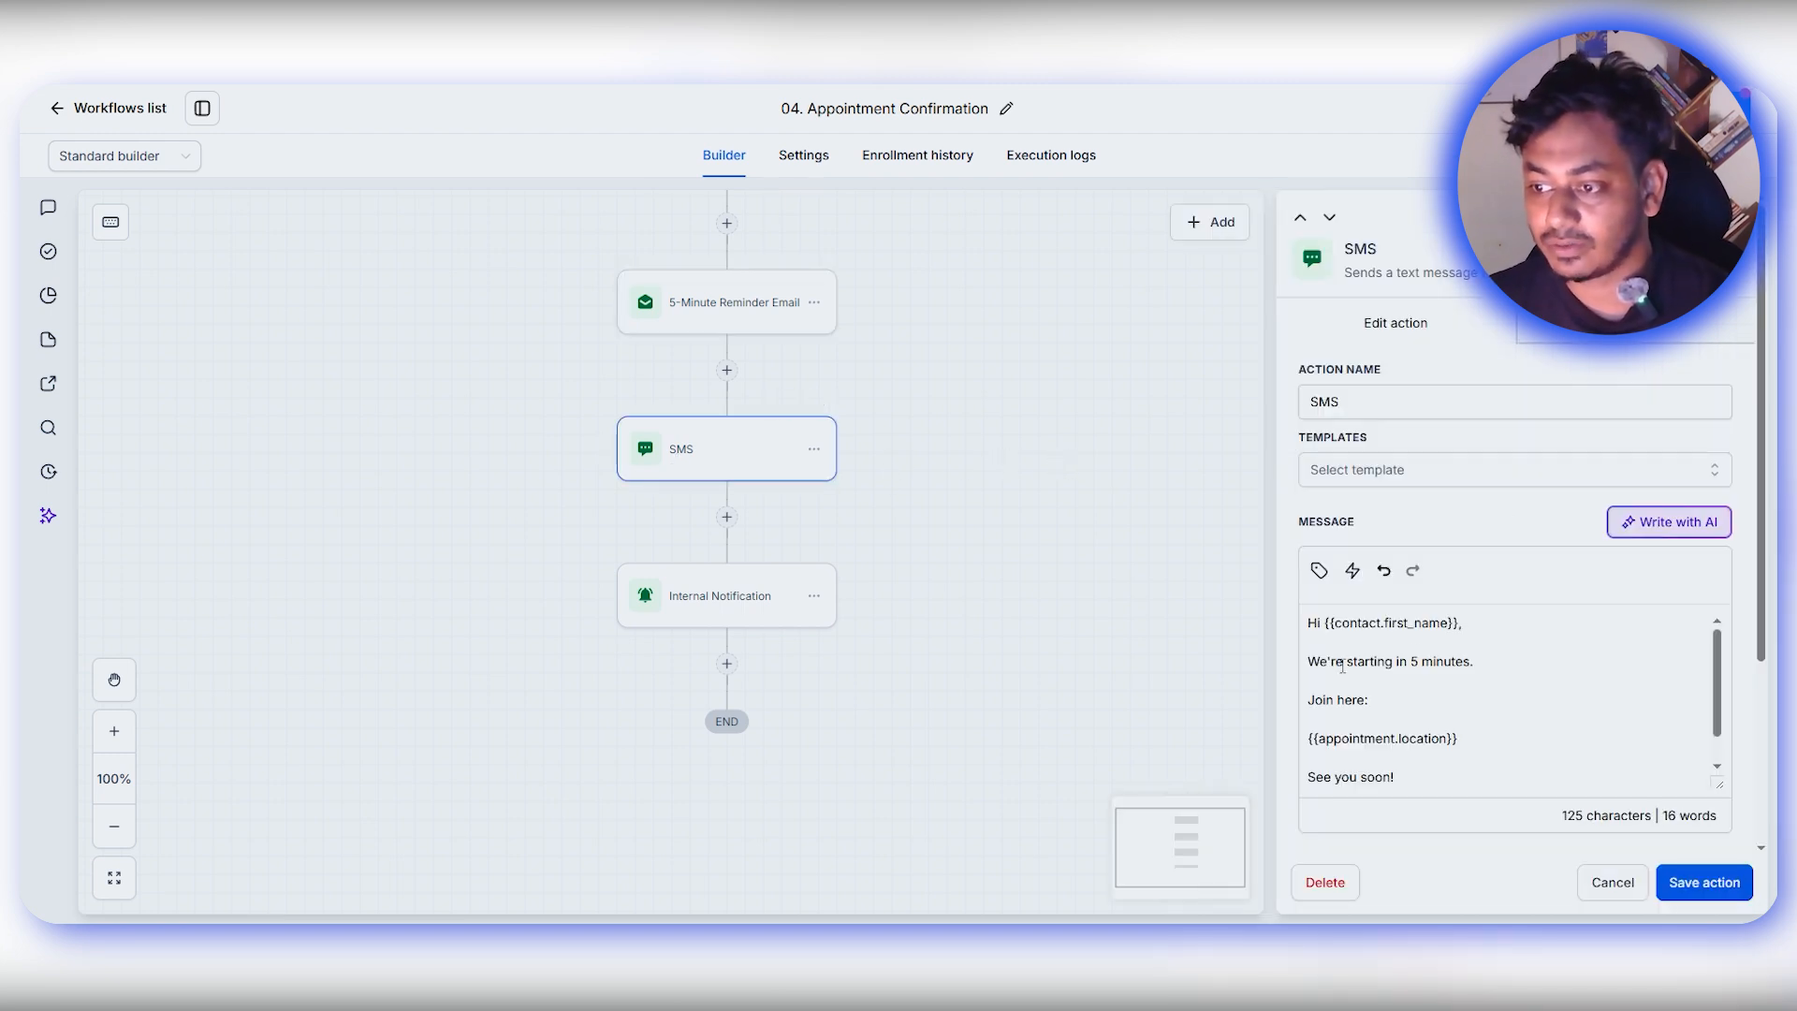
{"action": "left_click_drag", "start_coordinate": [1328, 662], "coordinate": [1581, 663]}
{"action": "left_click", "coordinate": [1570, 667]}
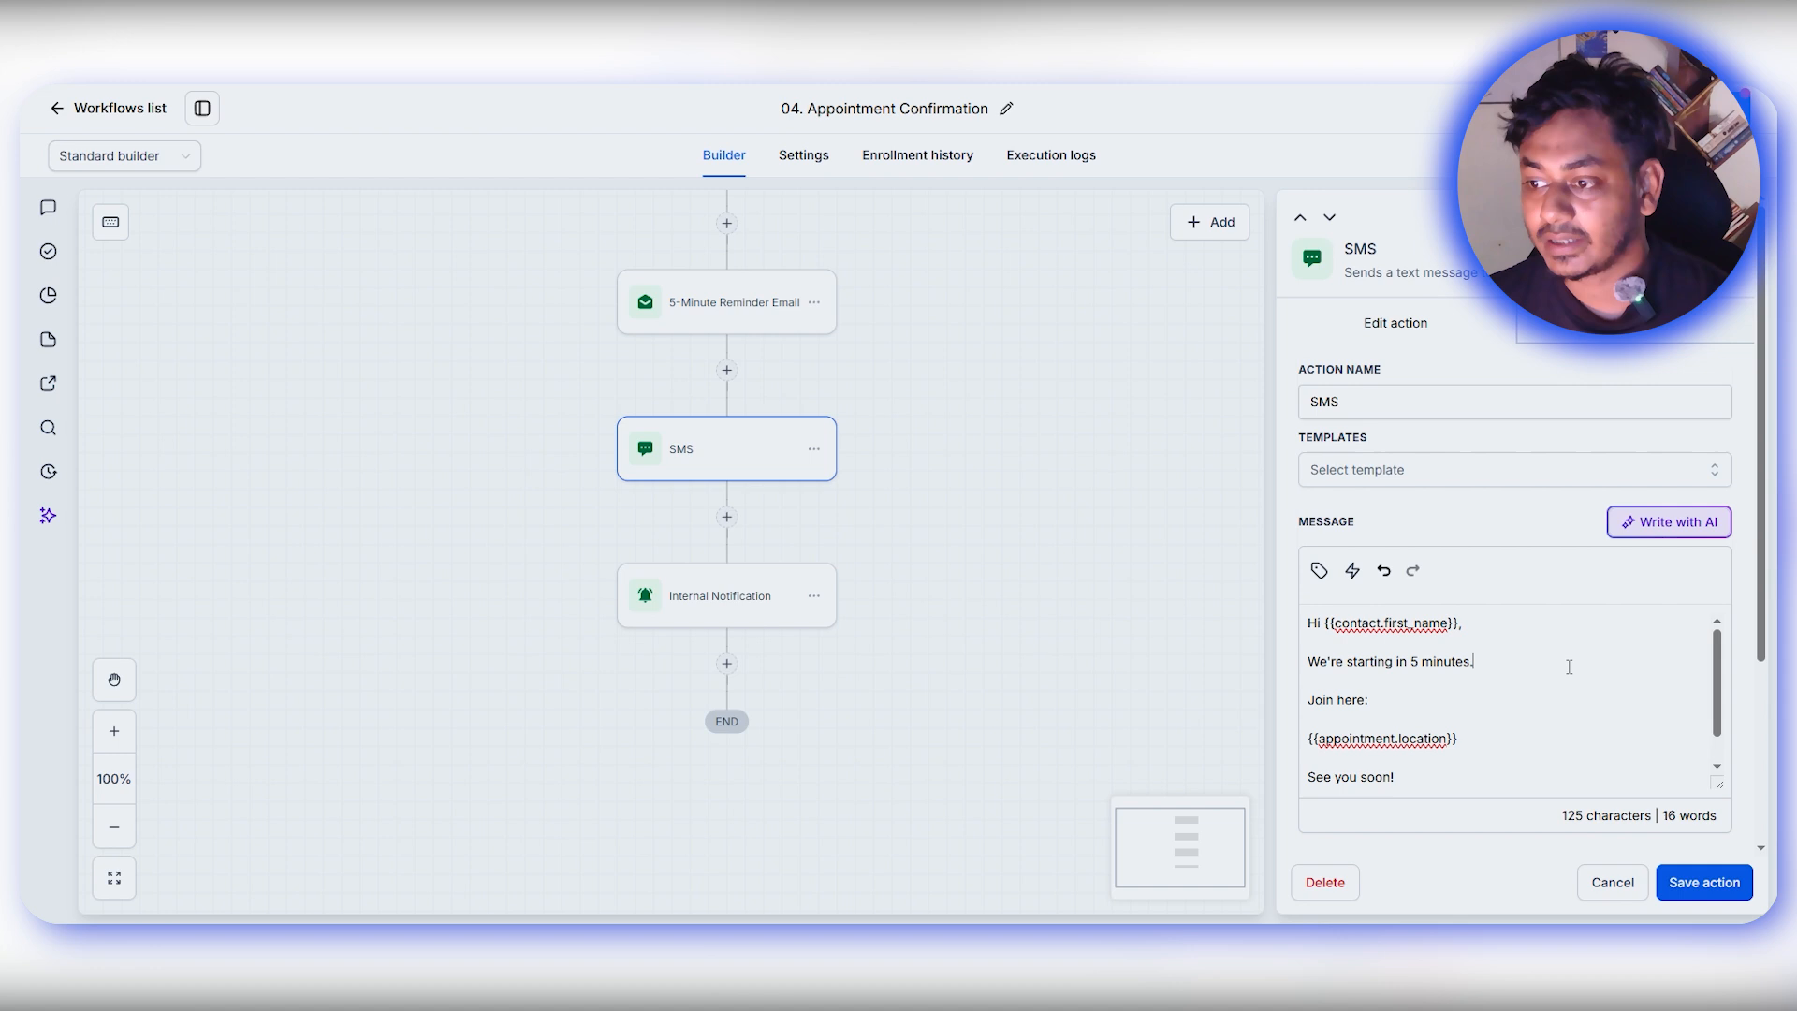
{"action": "left_click", "coordinate": [1704, 883]}
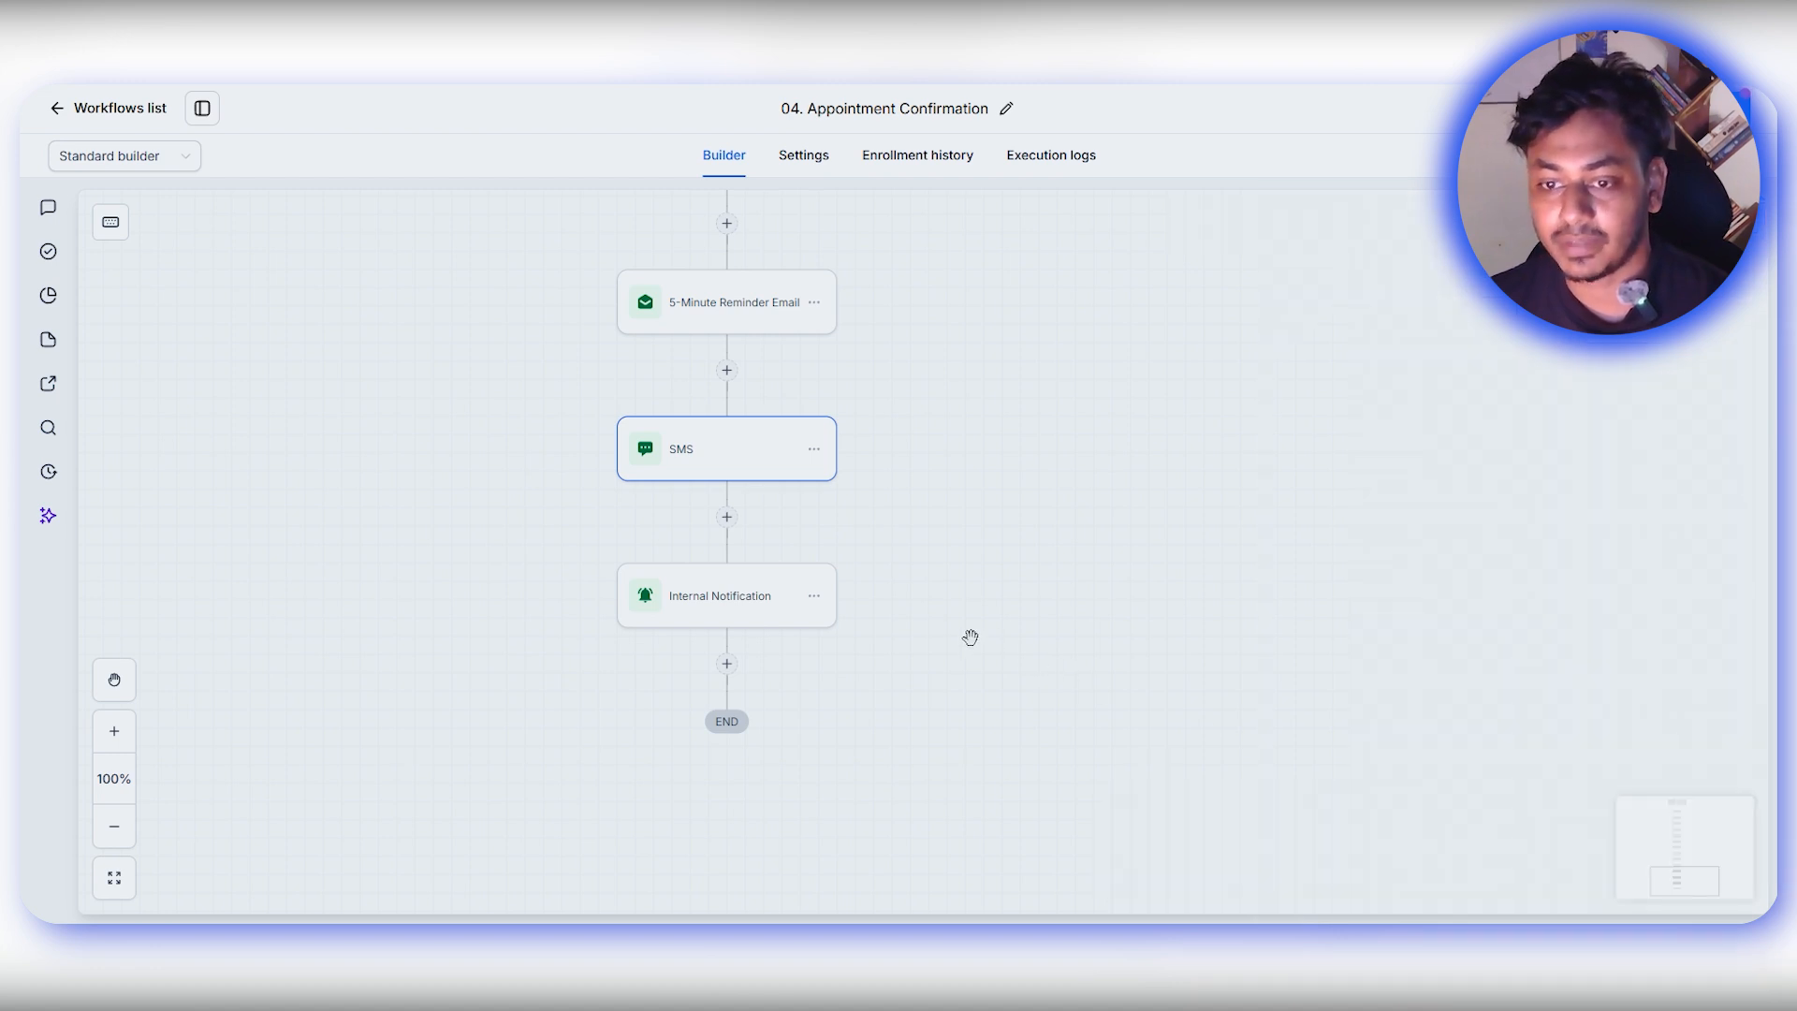
- Open the final Internal Notification, review its notification type, recipients and follow-up message, and save the action
{"action": "left_click", "coordinate": [760, 618]}
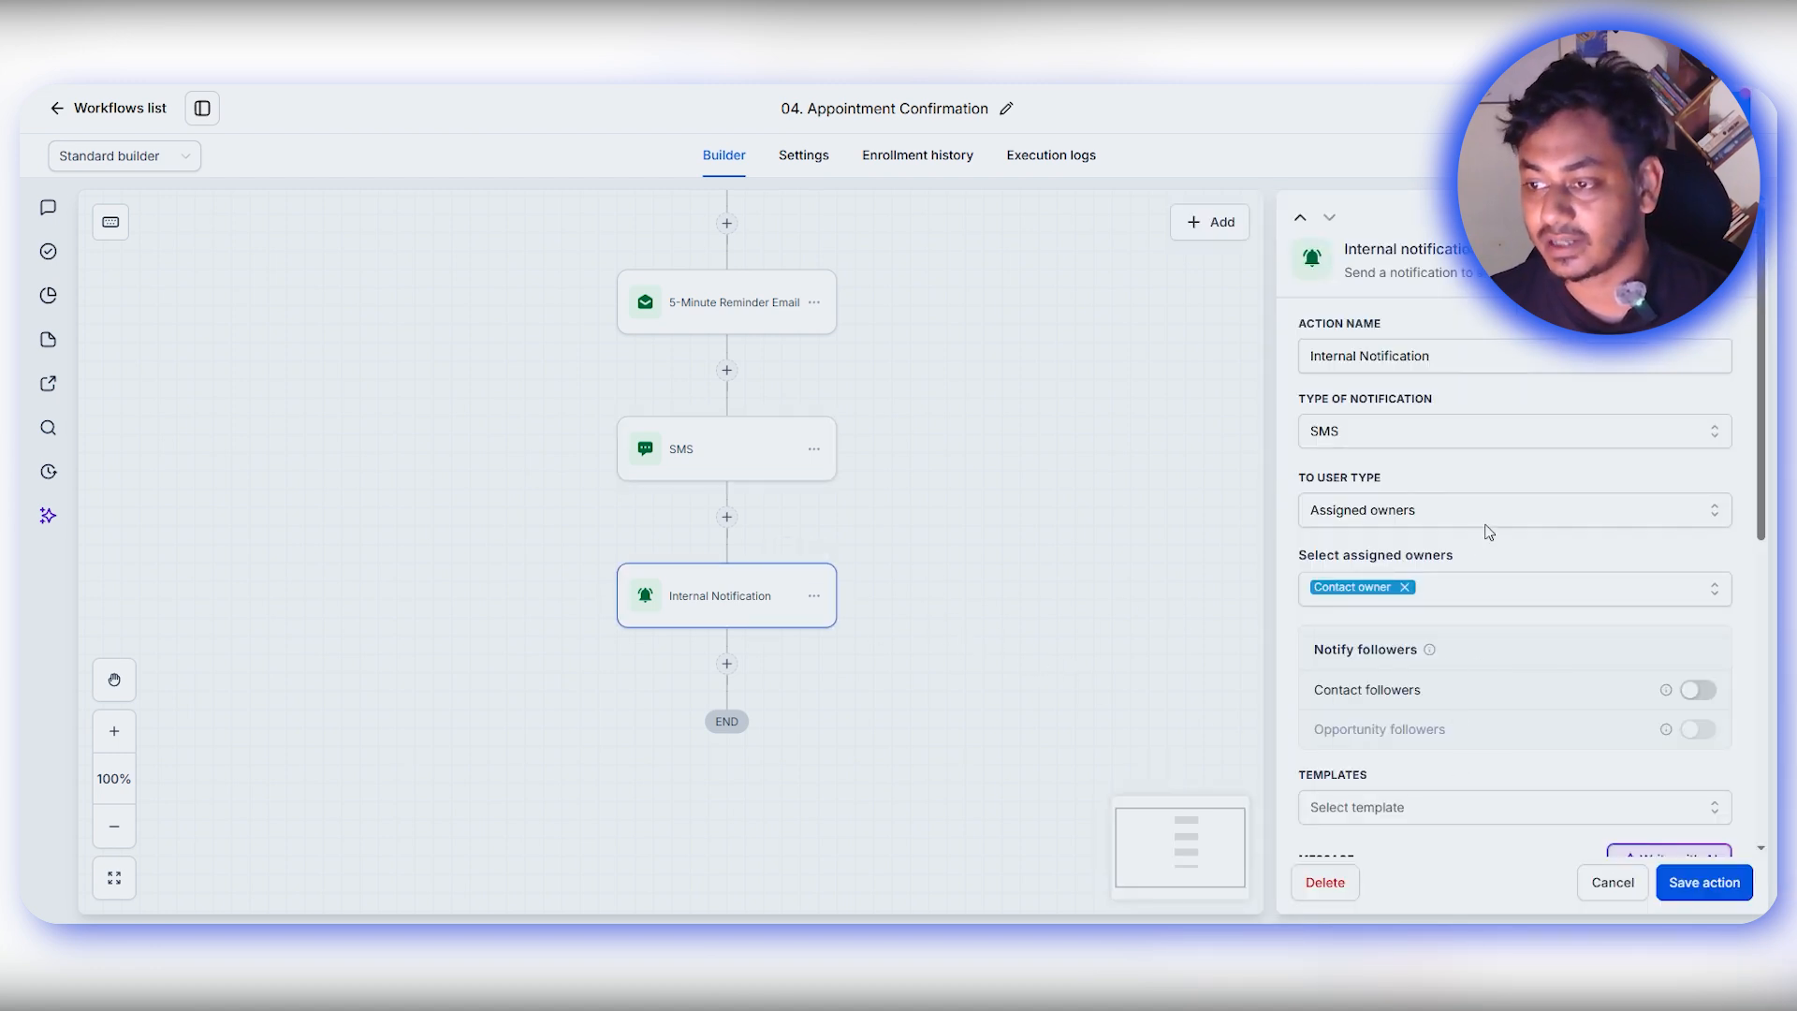
{"action": "scroll", "coordinate": [1537, 505], "scroll_direction": "down", "scroll_amount": 6}
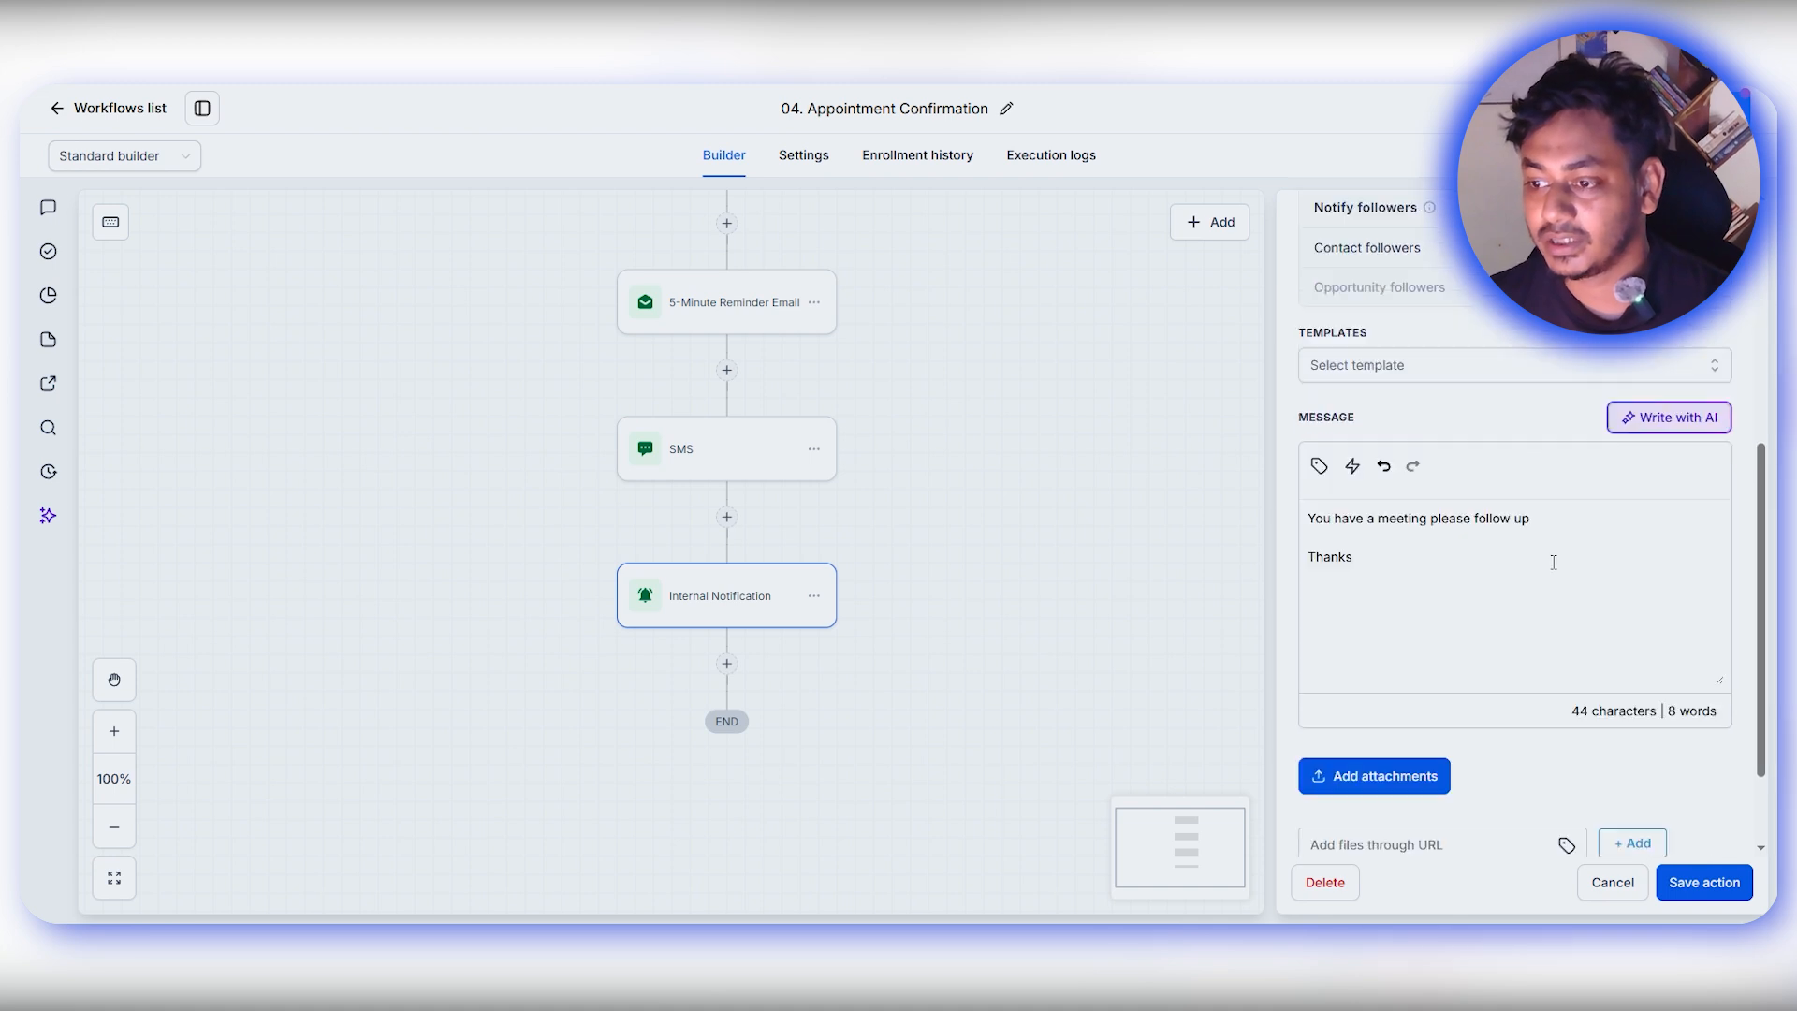
{"action": "left_click_drag", "start_coordinate": [1492, 458], "coordinate": [1194, 394]}
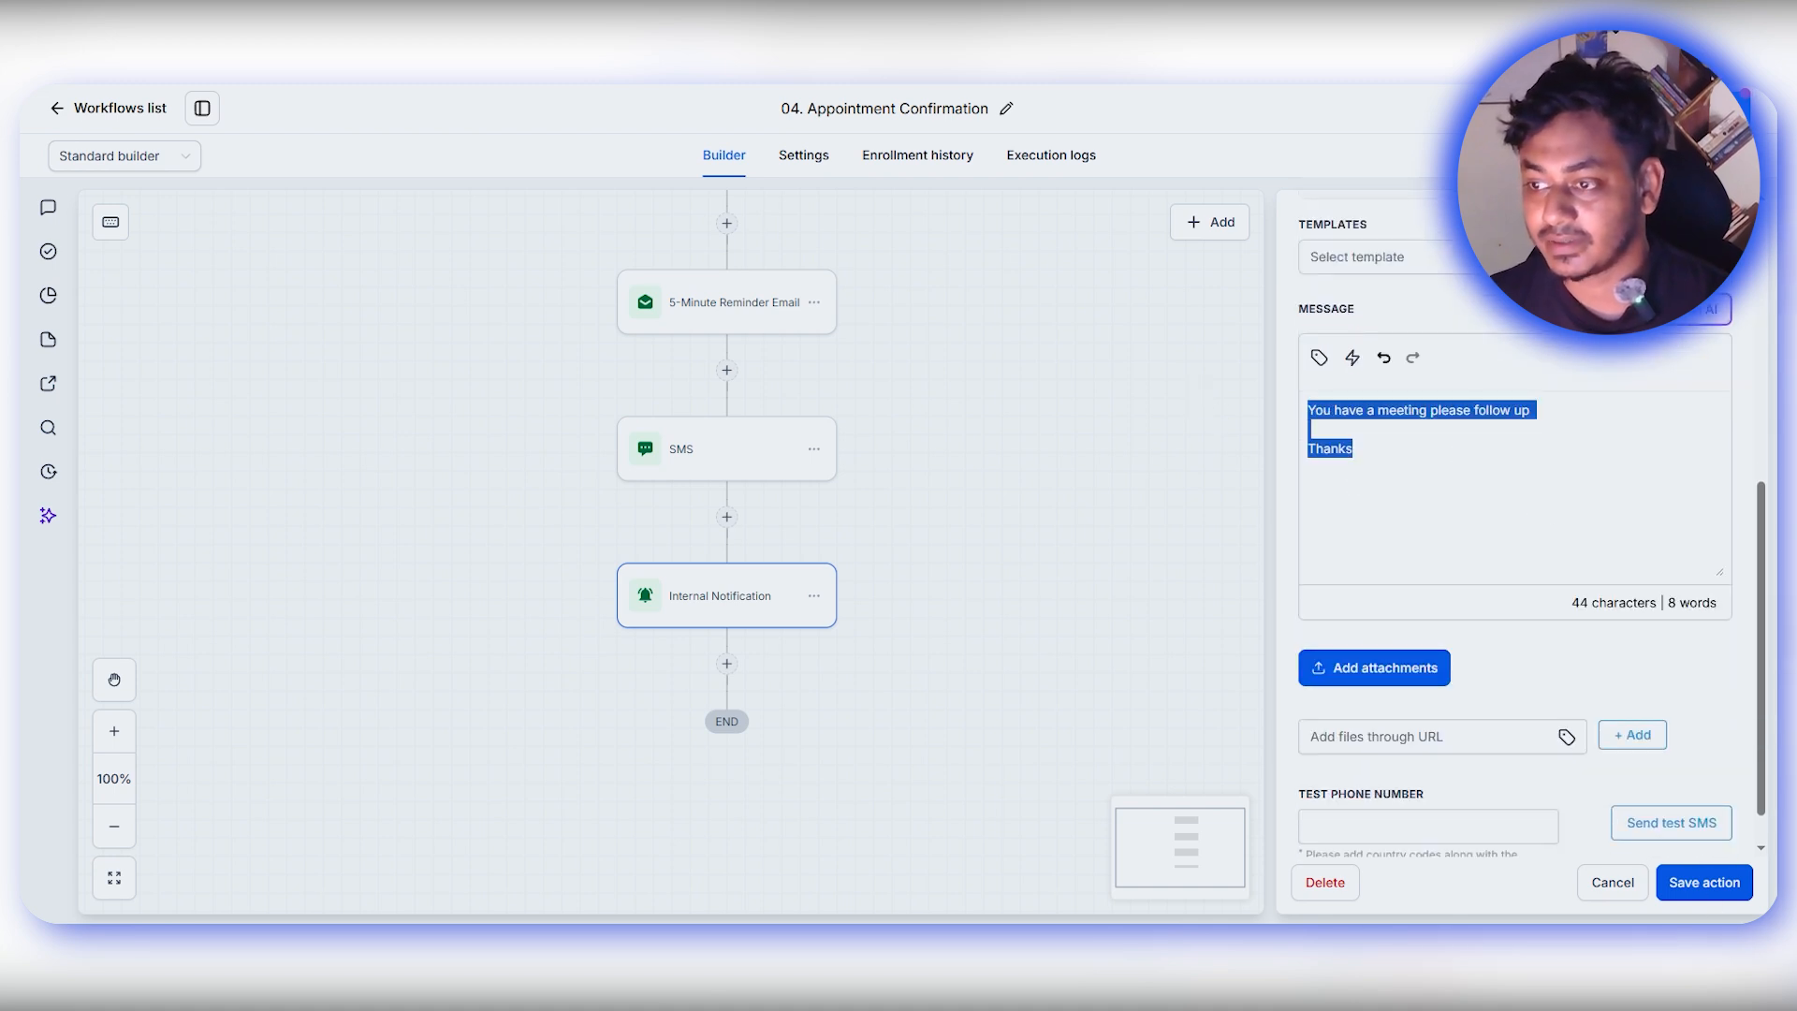
{"action": "left_click", "coordinate": [1703, 881]}
- Add a Wait action between Internal Notification - email and the 24h before the appointment wait
{"action": "scroll", "coordinate": [1071, 518], "scroll_direction": "up", "scroll_amount": 5}
{"action": "scroll", "coordinate": [1043, 536], "scroll_direction": "up", "scroll_amount": 8}
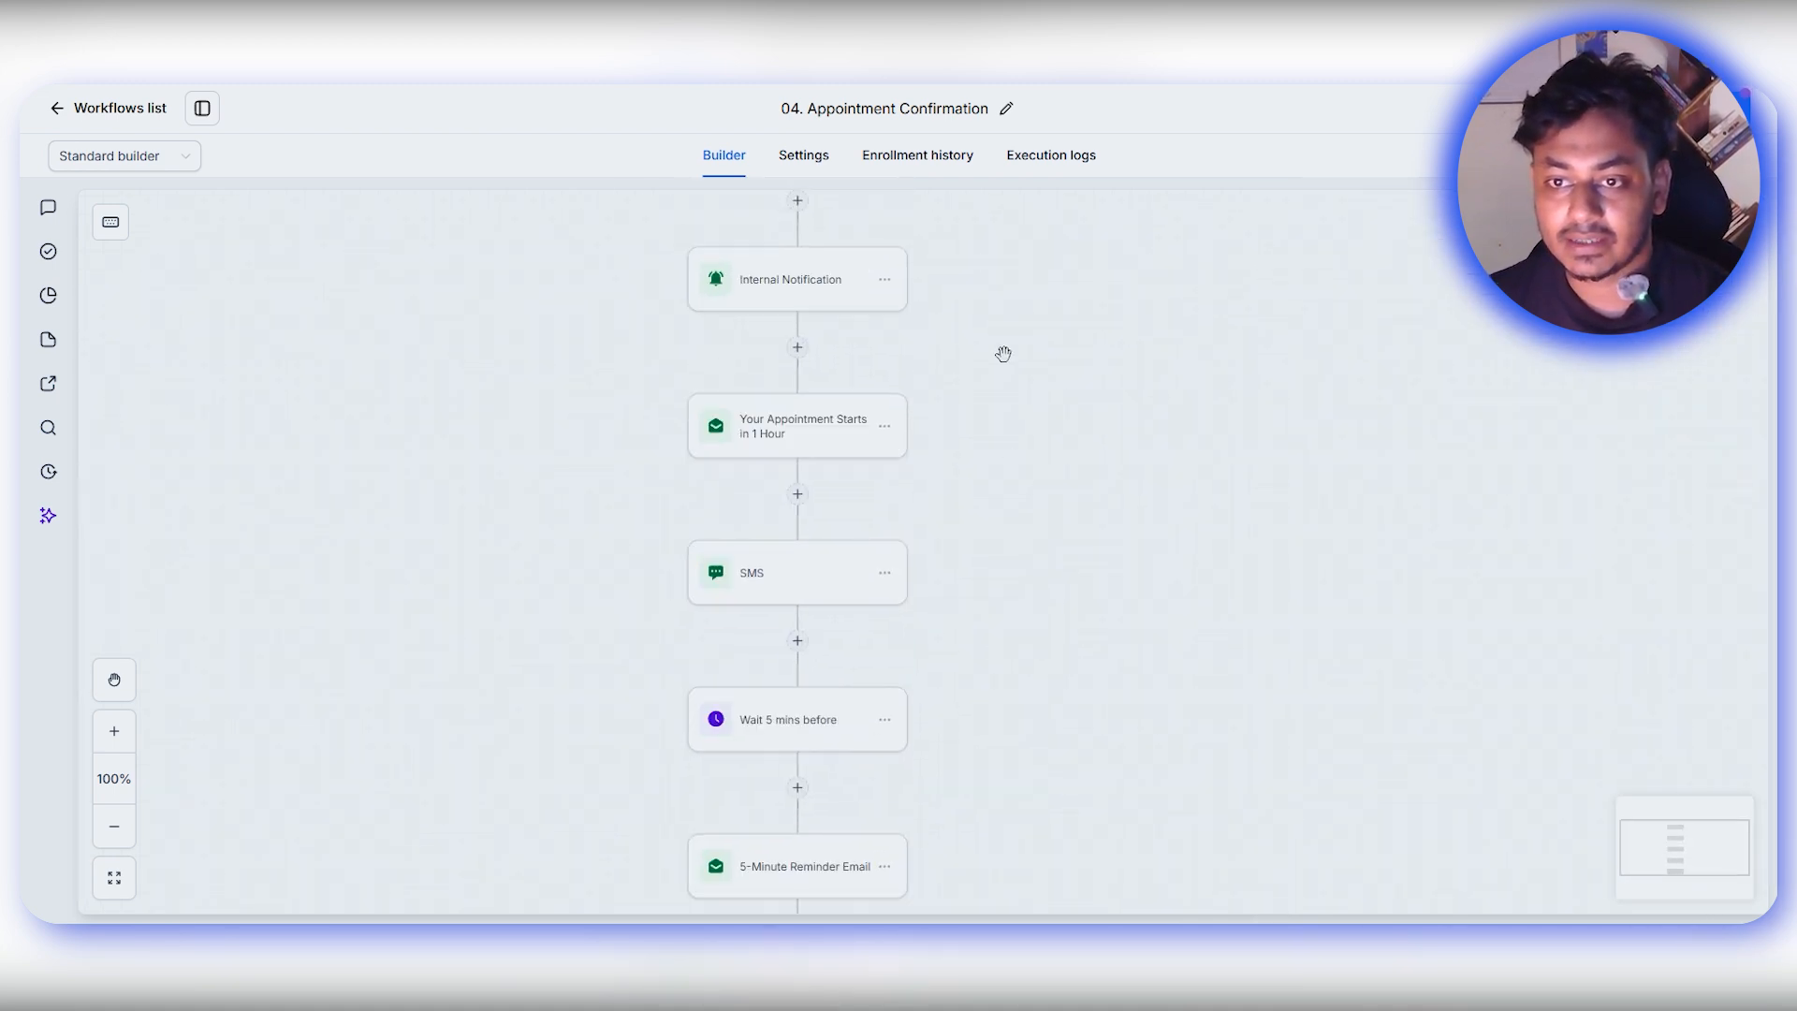
{"action": "scroll", "coordinate": [1032, 508], "scroll_direction": "up", "scroll_amount": 2}
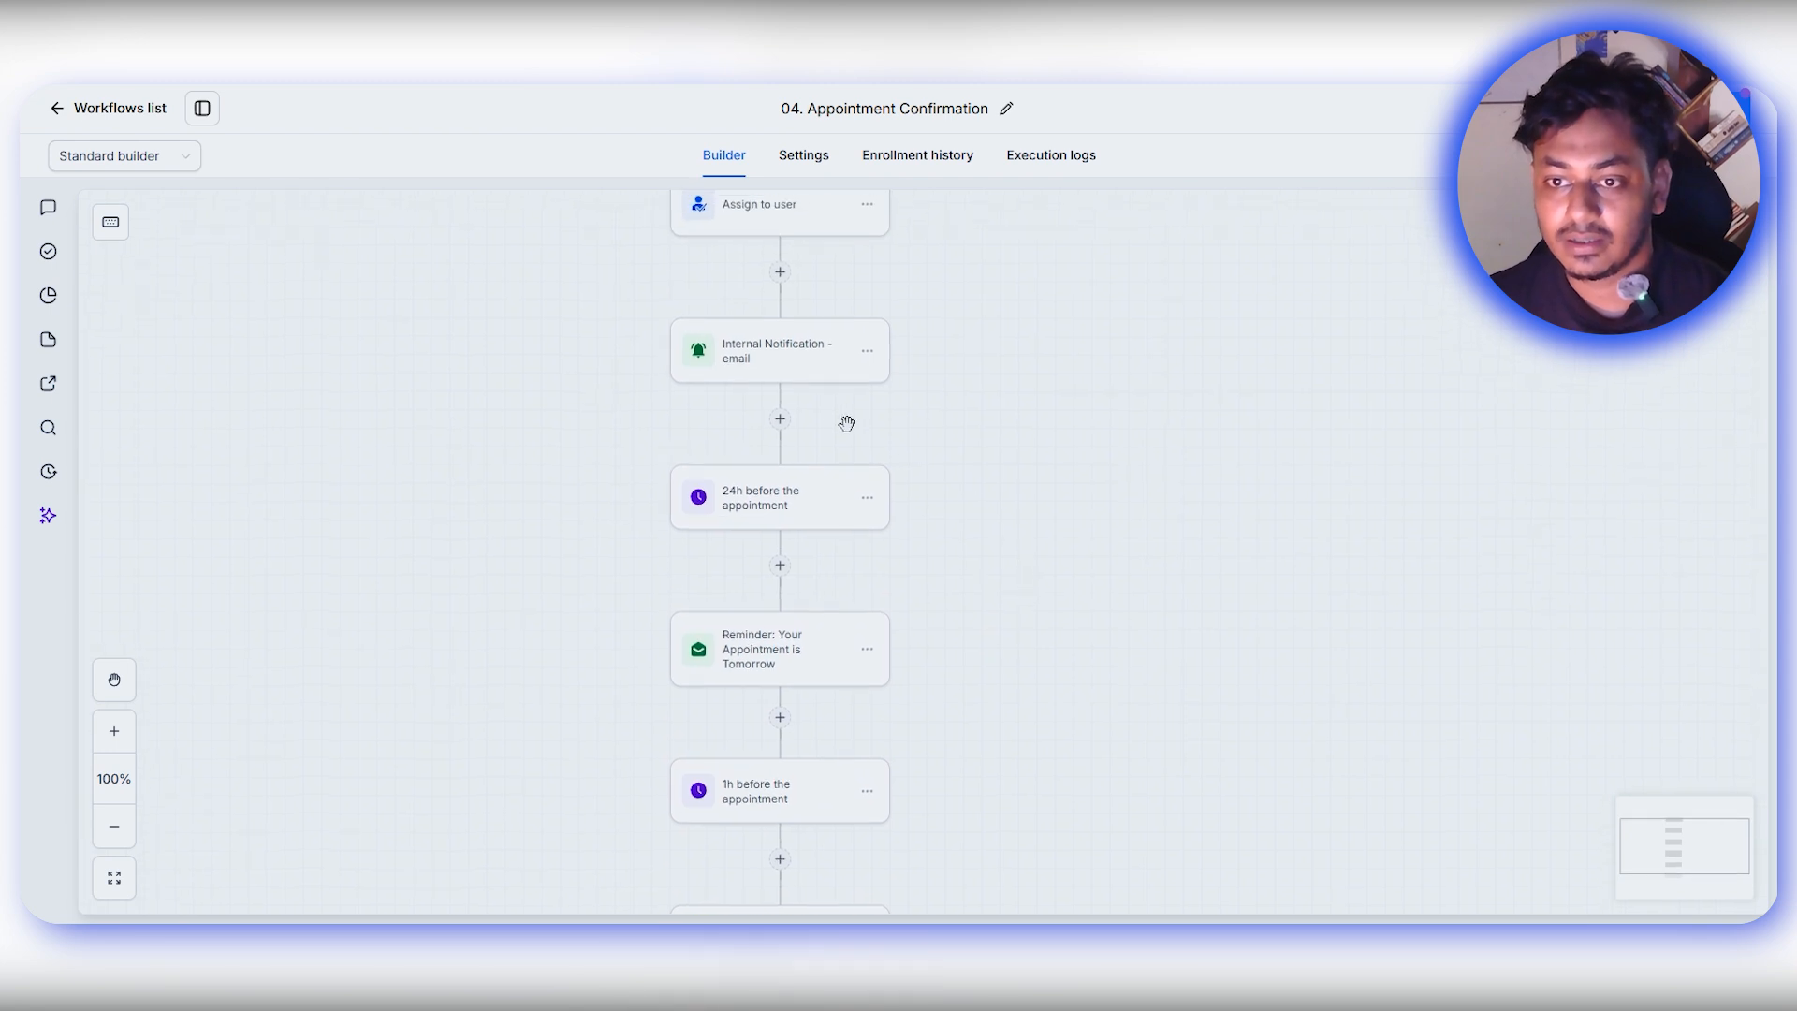
{"action": "left_click", "coordinate": [782, 419]}
{"action": "left_click", "coordinate": [1417, 283]}
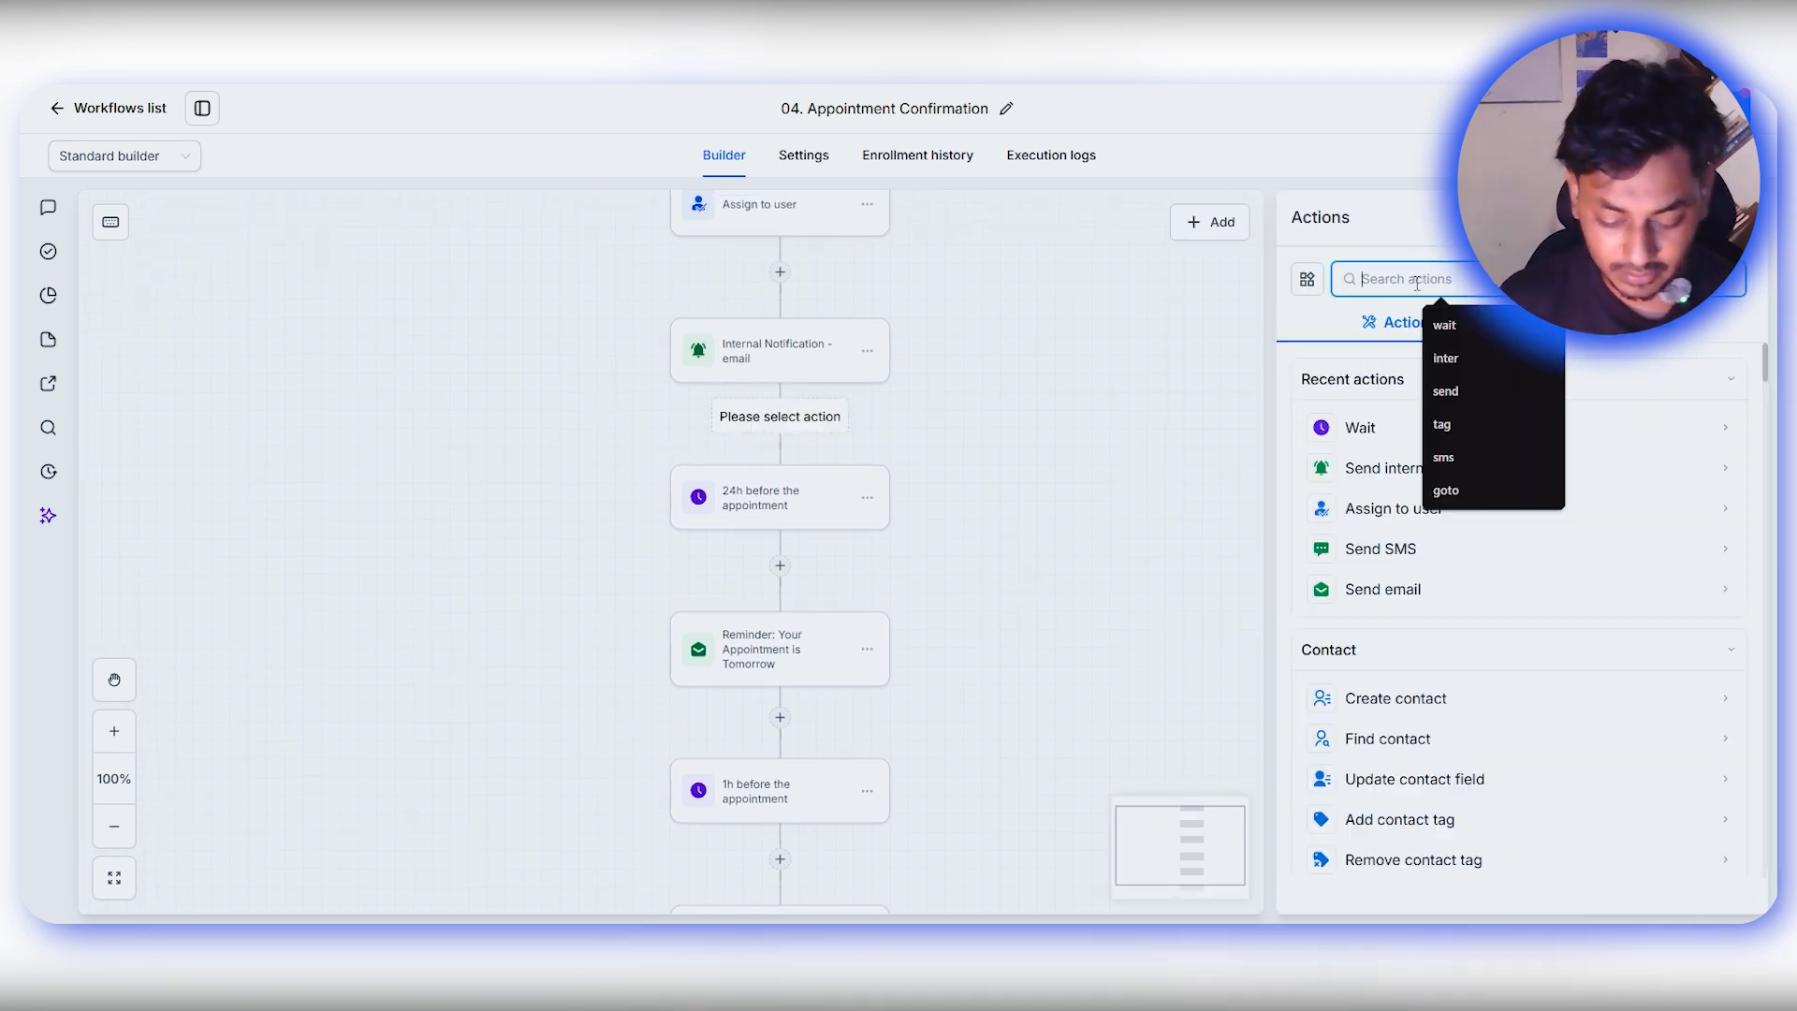
{"action": "type", "text": "wait"}
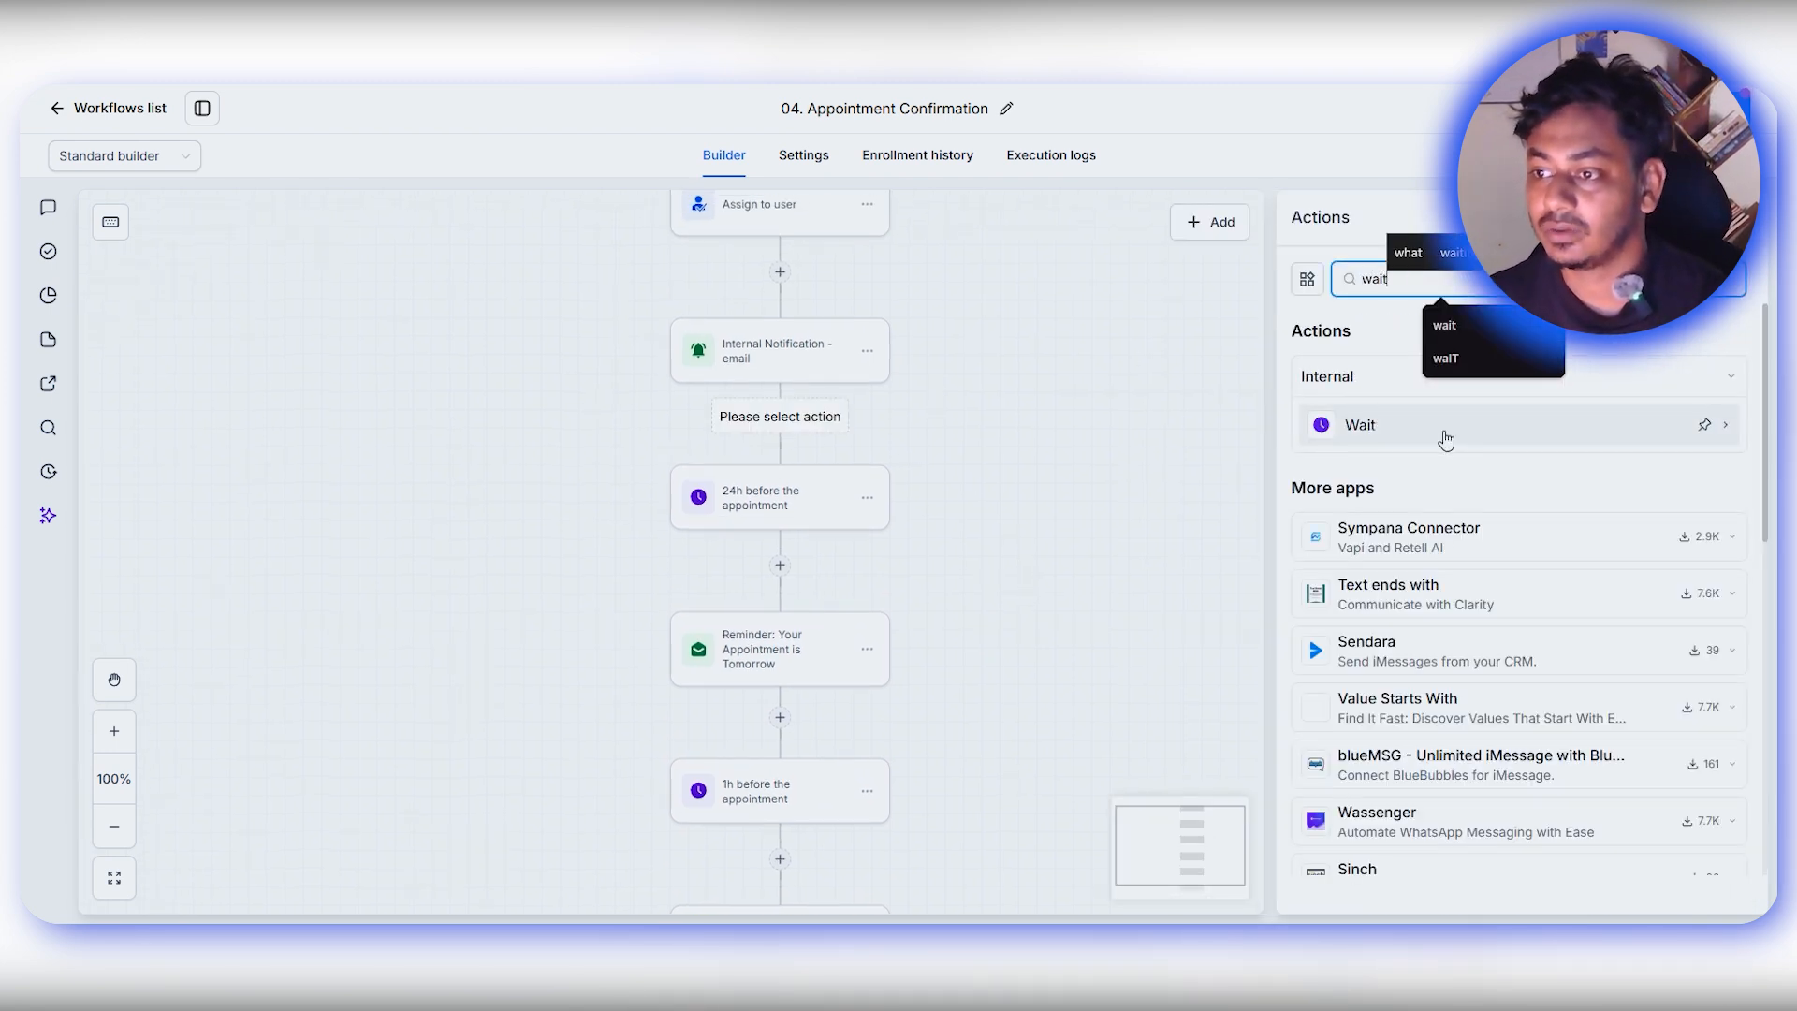
{"action": "left_click", "coordinate": [1447, 440]}
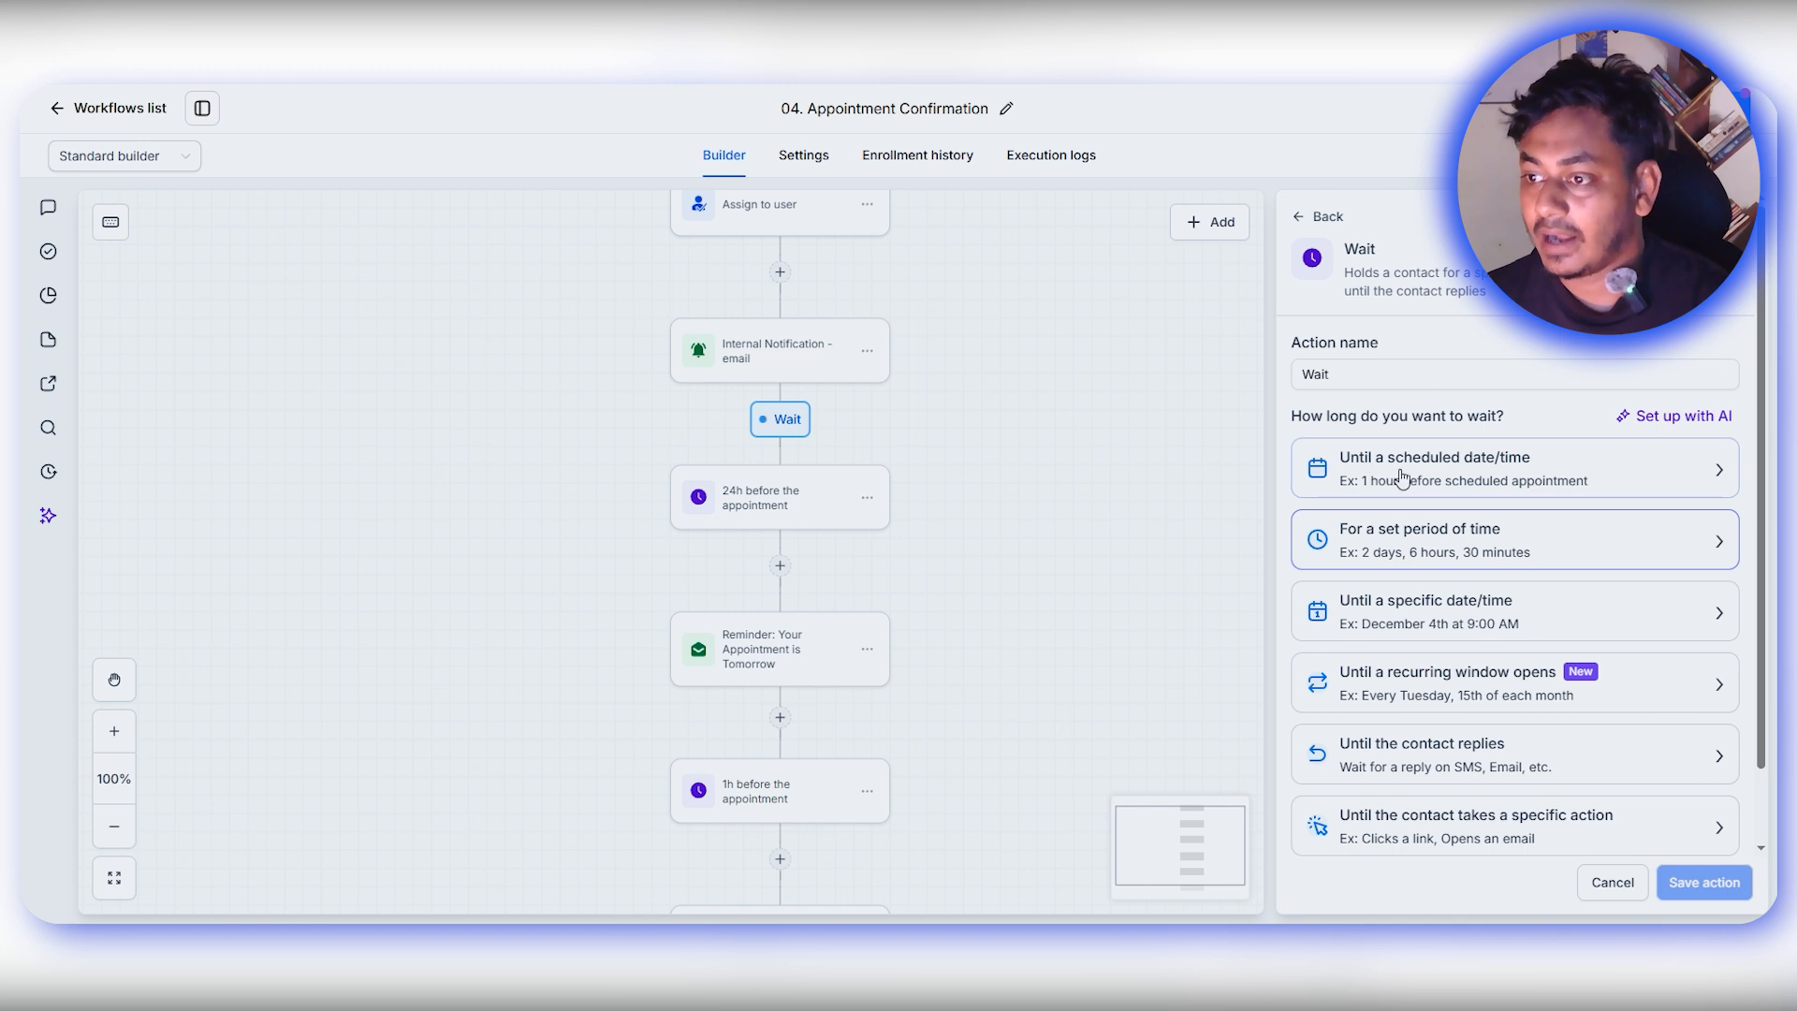
- Set the new Wait to hold until a scheduled date/time, proceeding 23 hours before the appointment / calendar event, and save the action
{"action": "left_click", "coordinate": [1507, 476]}
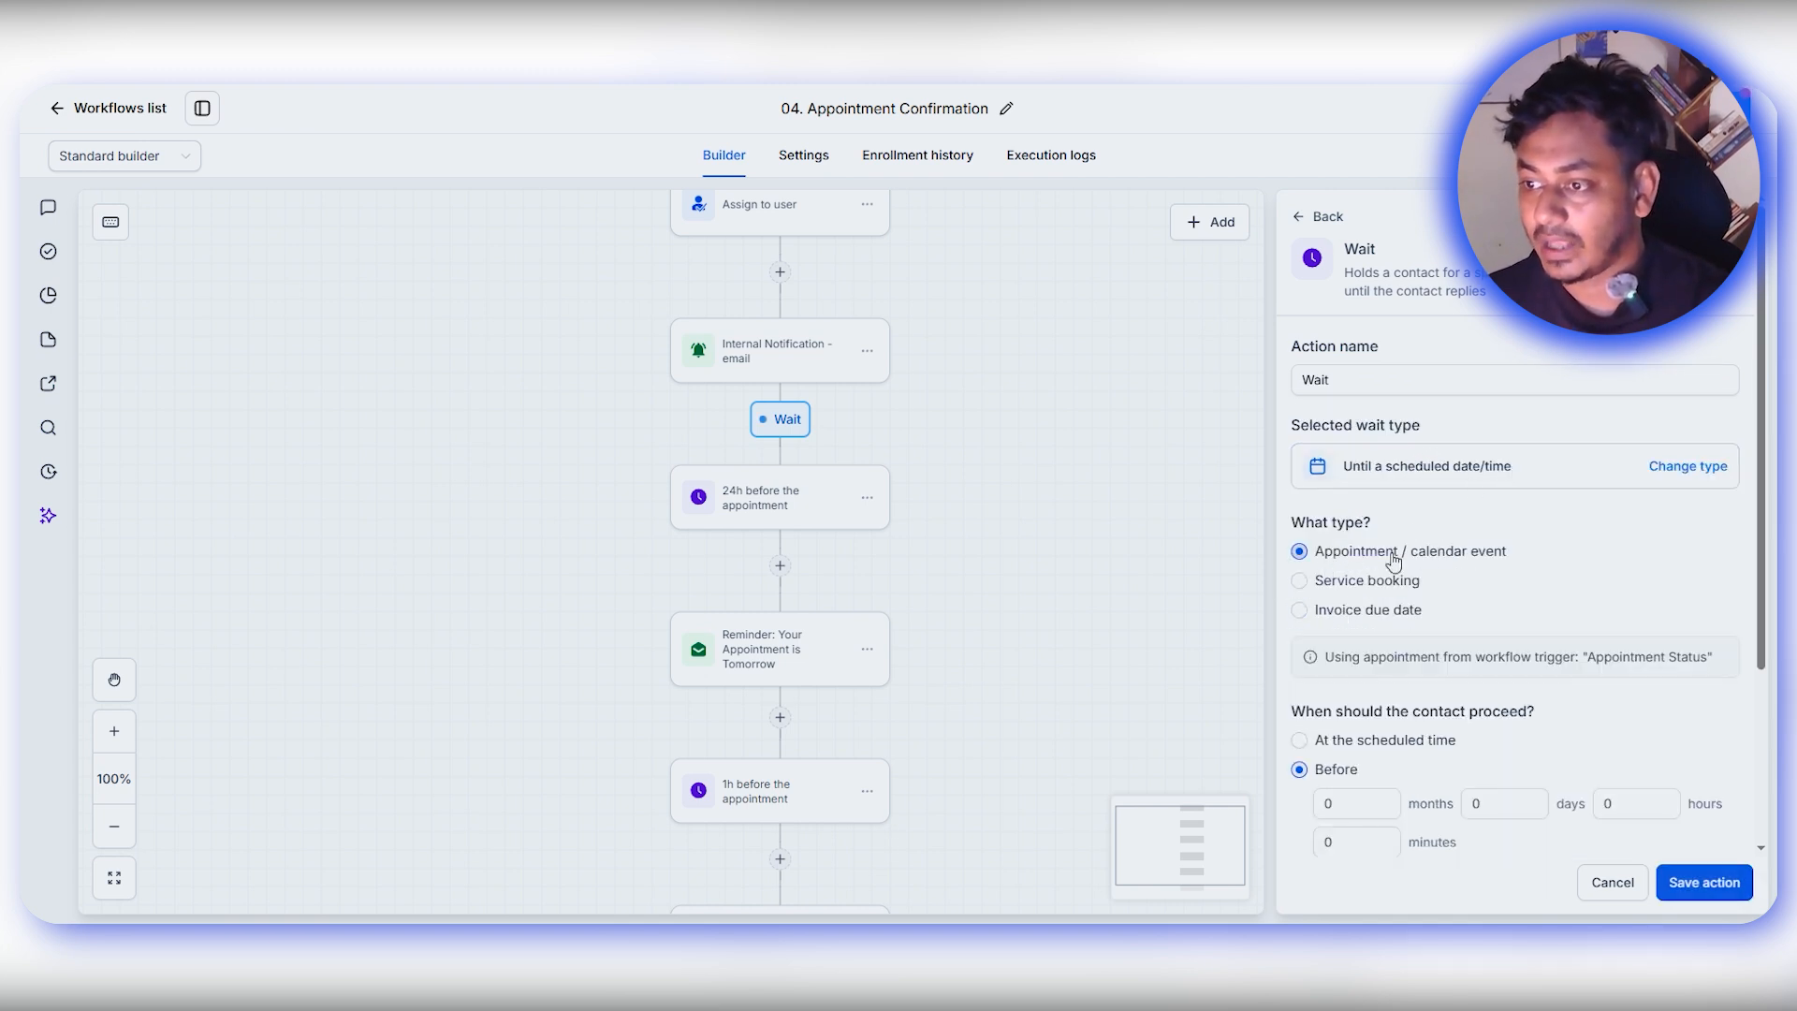
{"action": "scroll", "coordinate": [1516, 599], "scroll_direction": "down", "scroll_amount": 2}
{"action": "double_click", "coordinate": [1603, 622]}
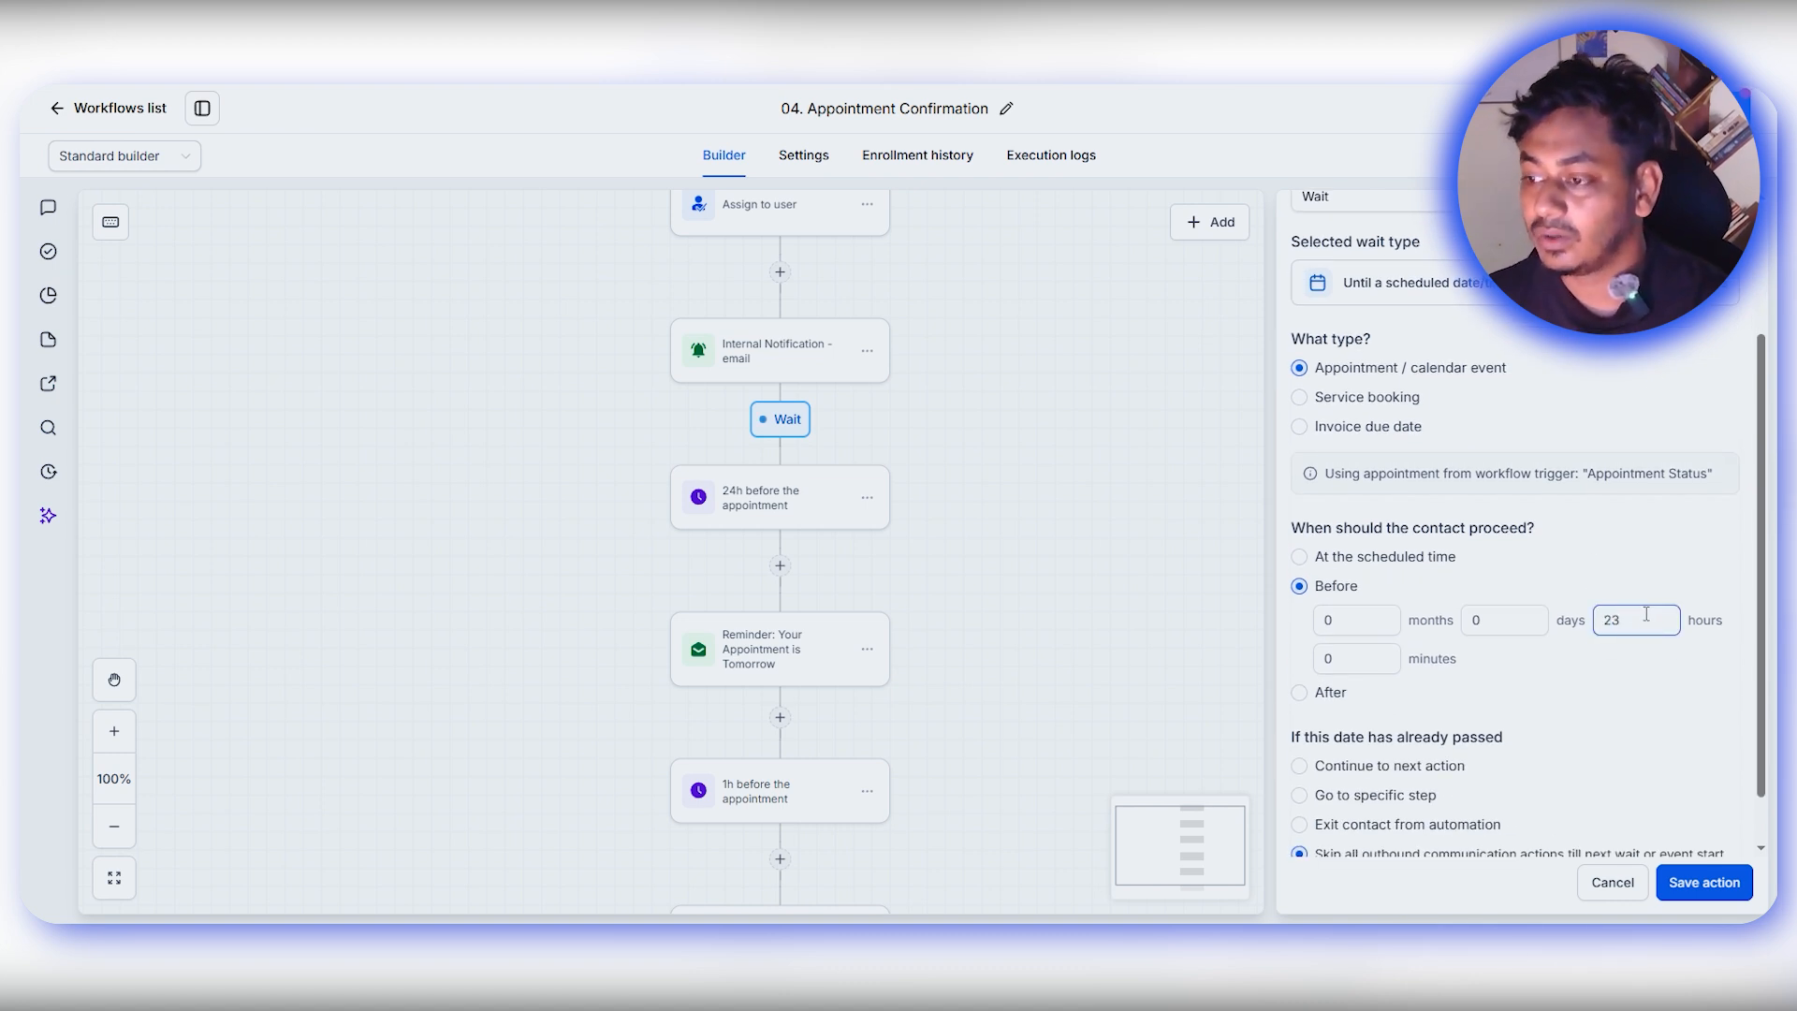
{"action": "left_click", "coordinate": [1704, 881]}
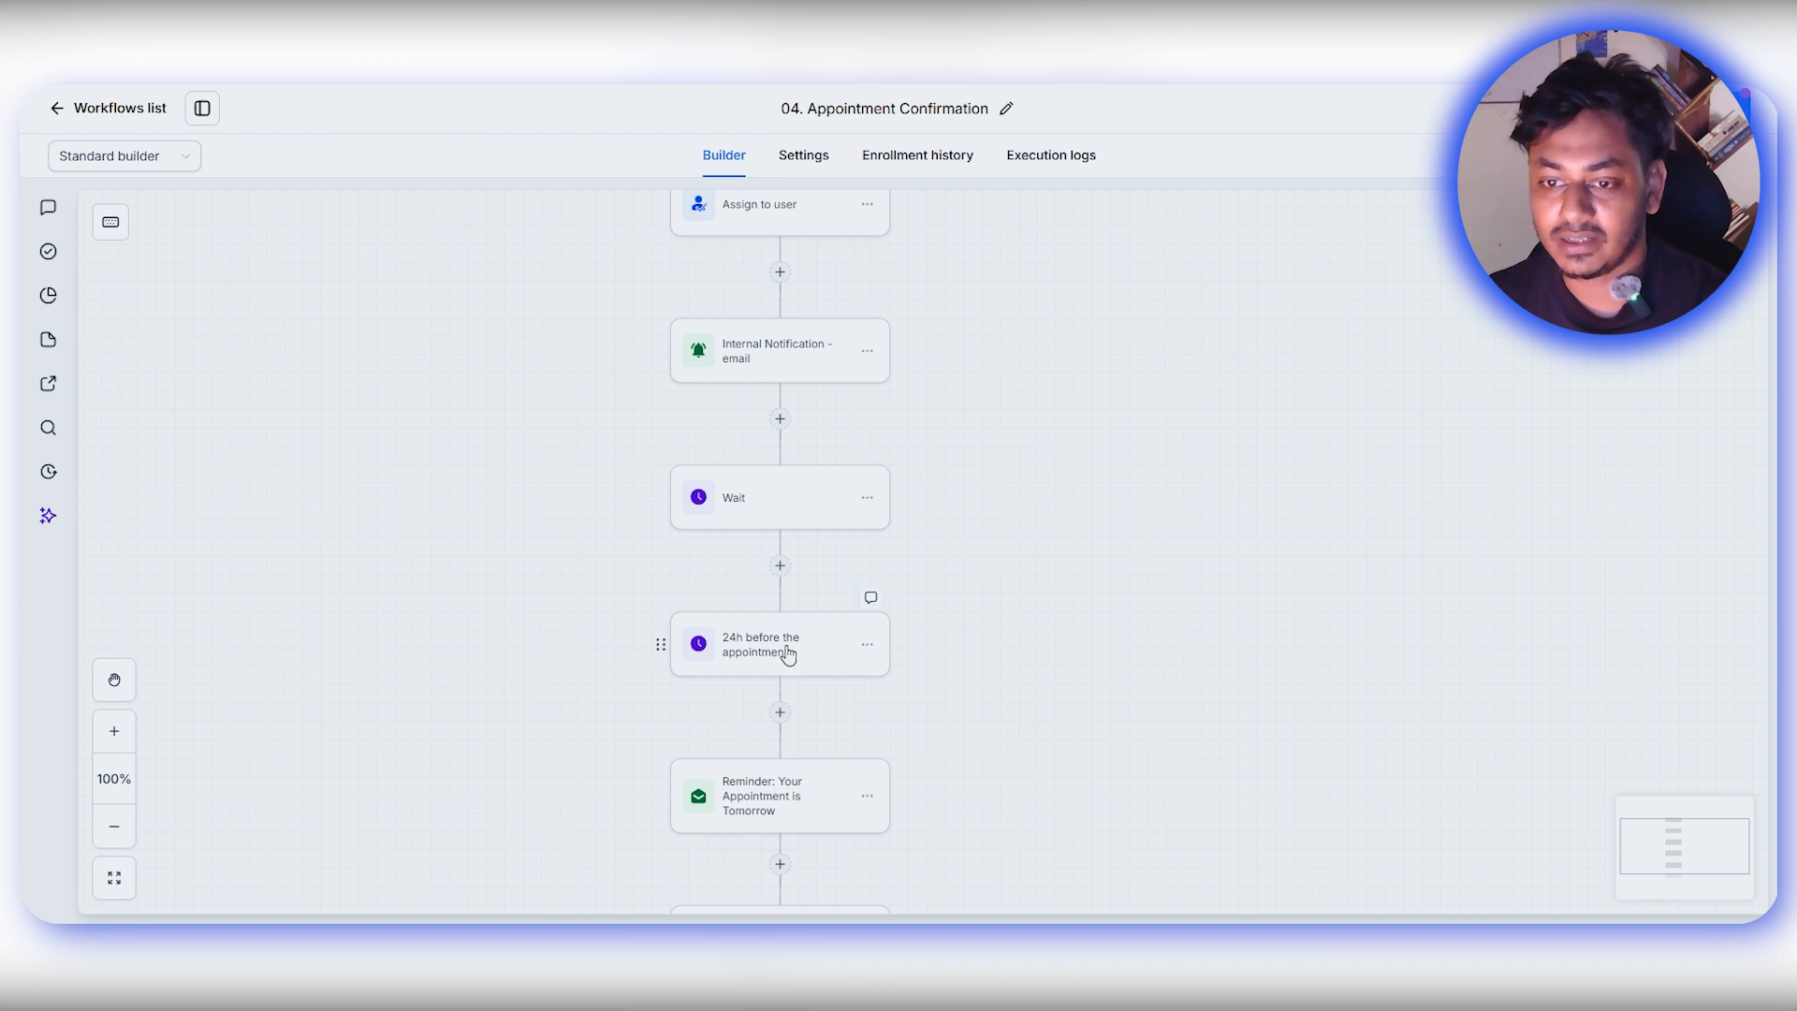
- Delete the Wait action placed above the 24h before the appointment wait
{"action": "left_click", "coordinate": [868, 503]}
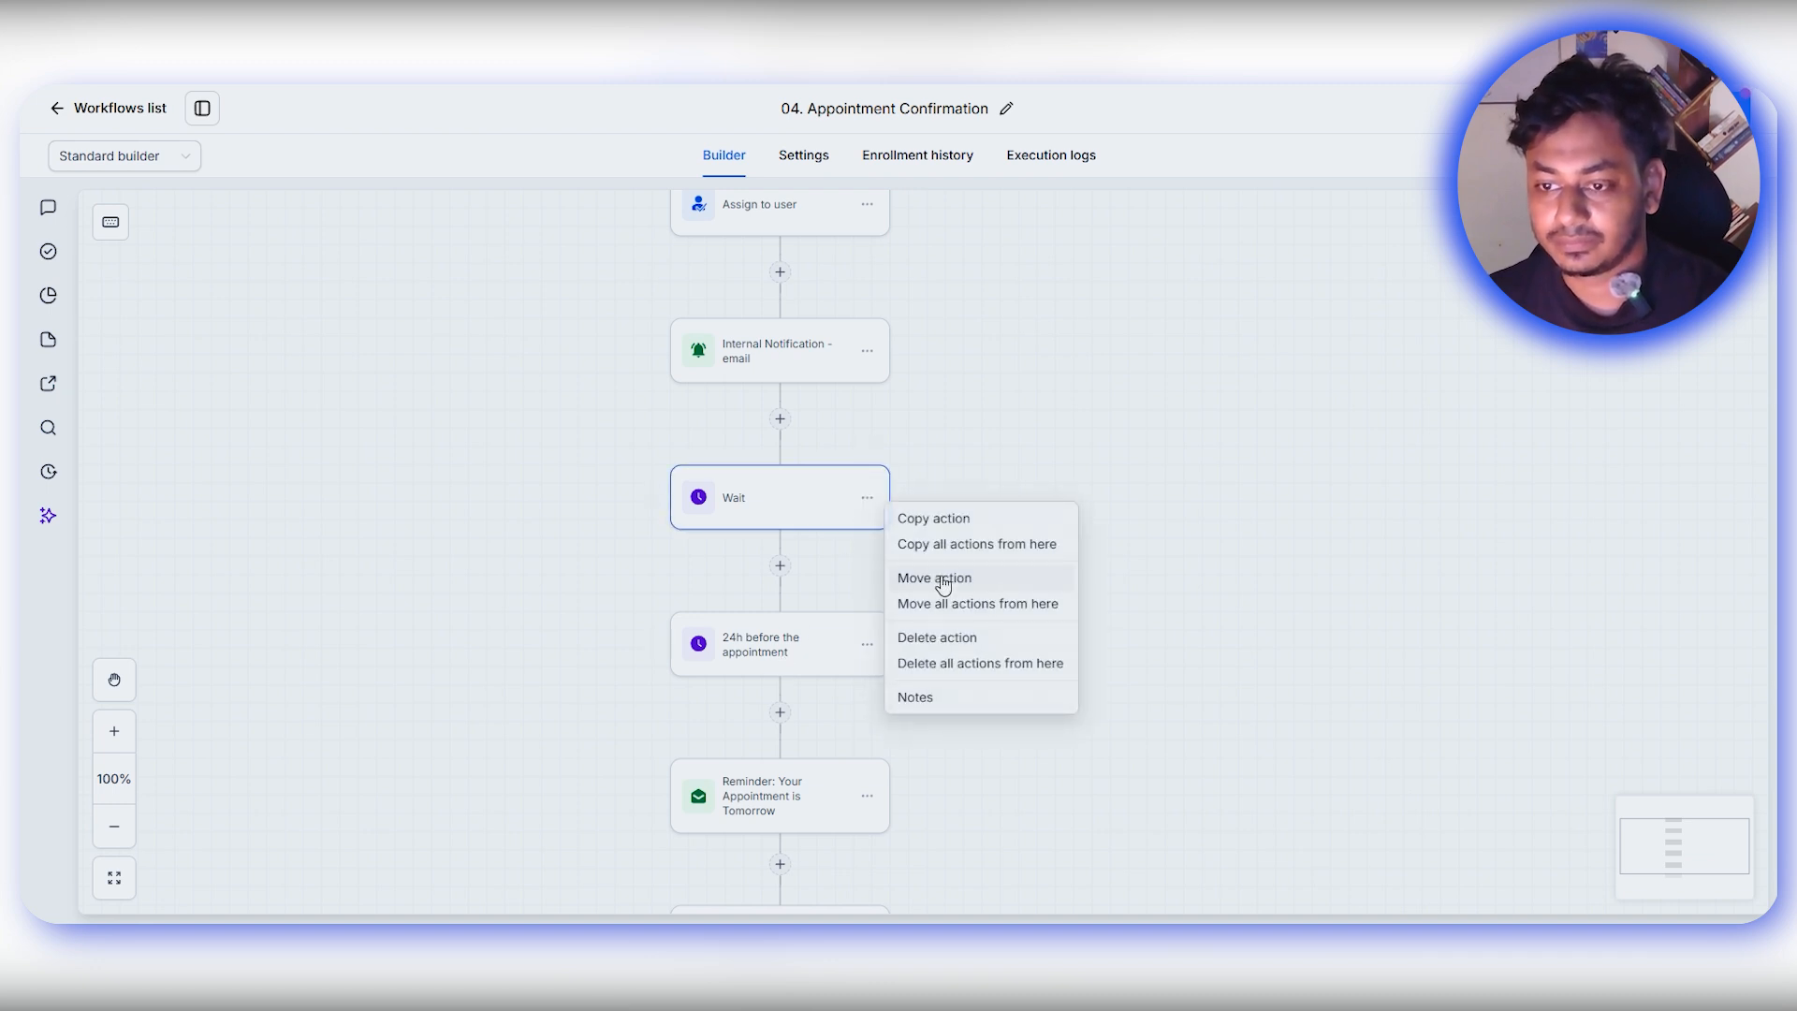
{"action": "left_click", "coordinate": [965, 646]}
{"action": "left_click", "coordinate": [1098, 562]}
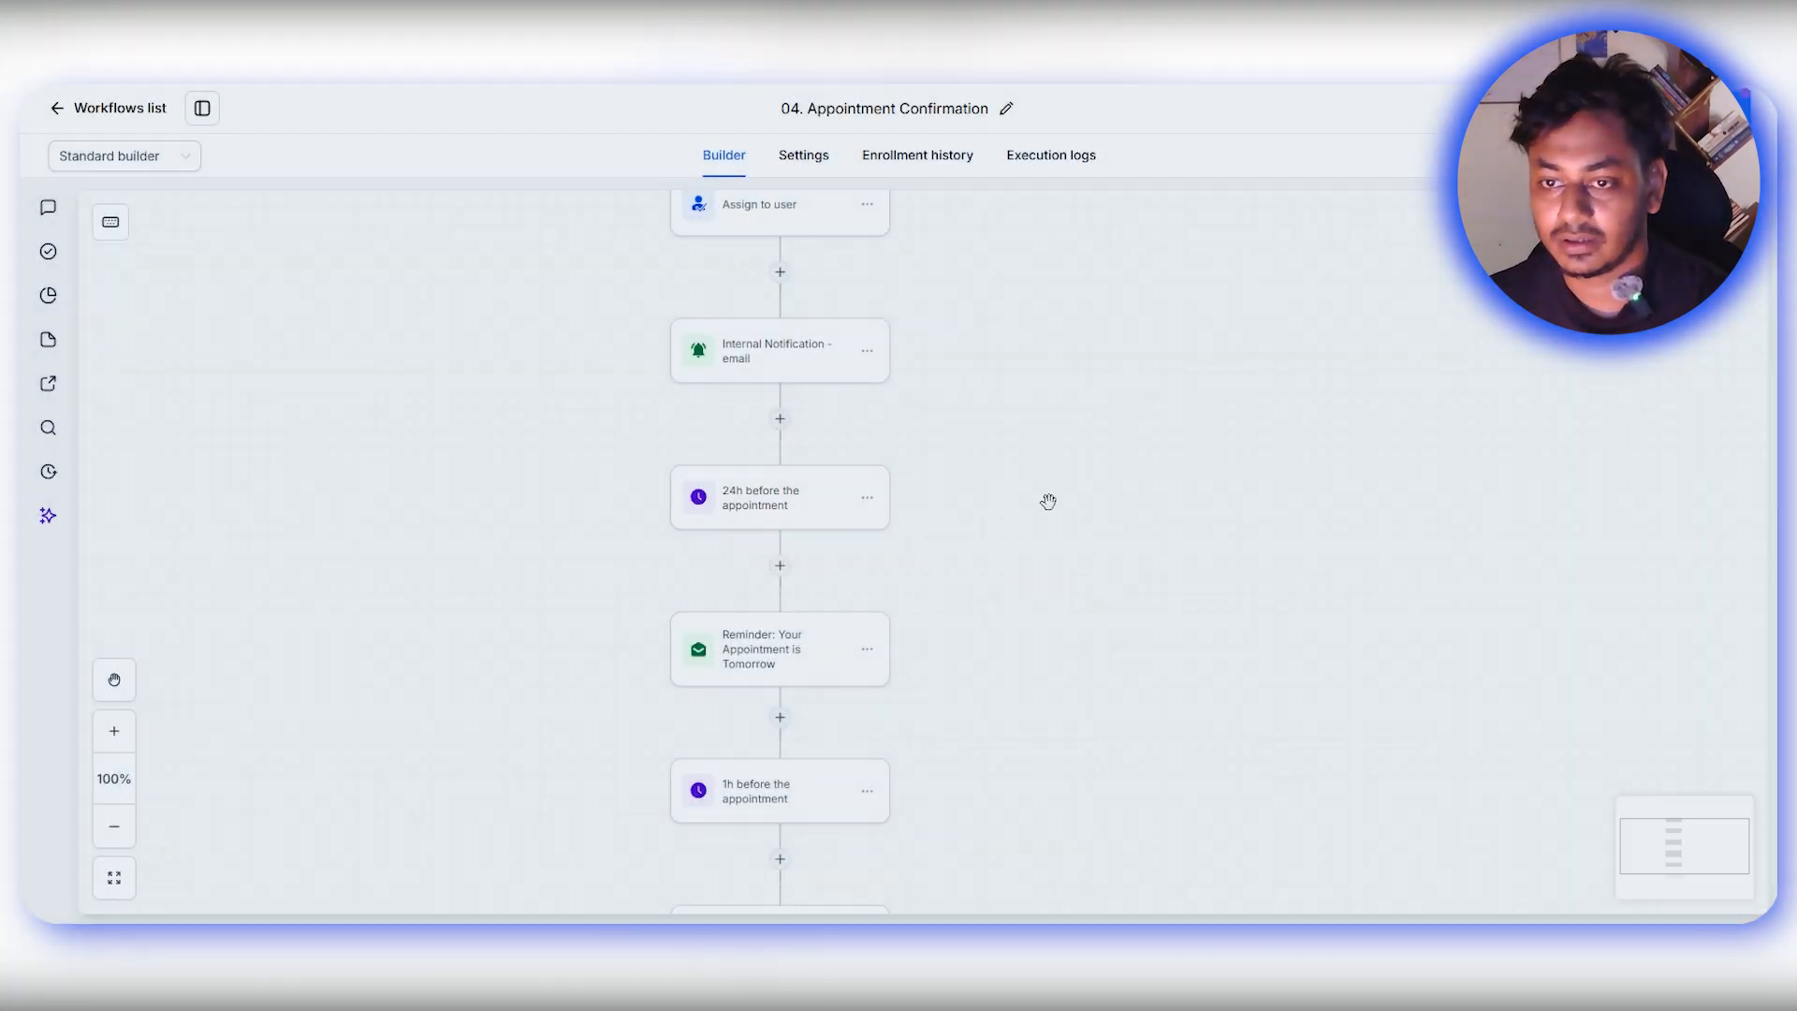
- Examine the full workflow sequence from the Appointment Status trigger through the confirmation, waits and reminders to the final Internal Notification
{"action": "left_click_drag", "start_coordinate": [1061, 535], "coordinate": [1084, 702]}
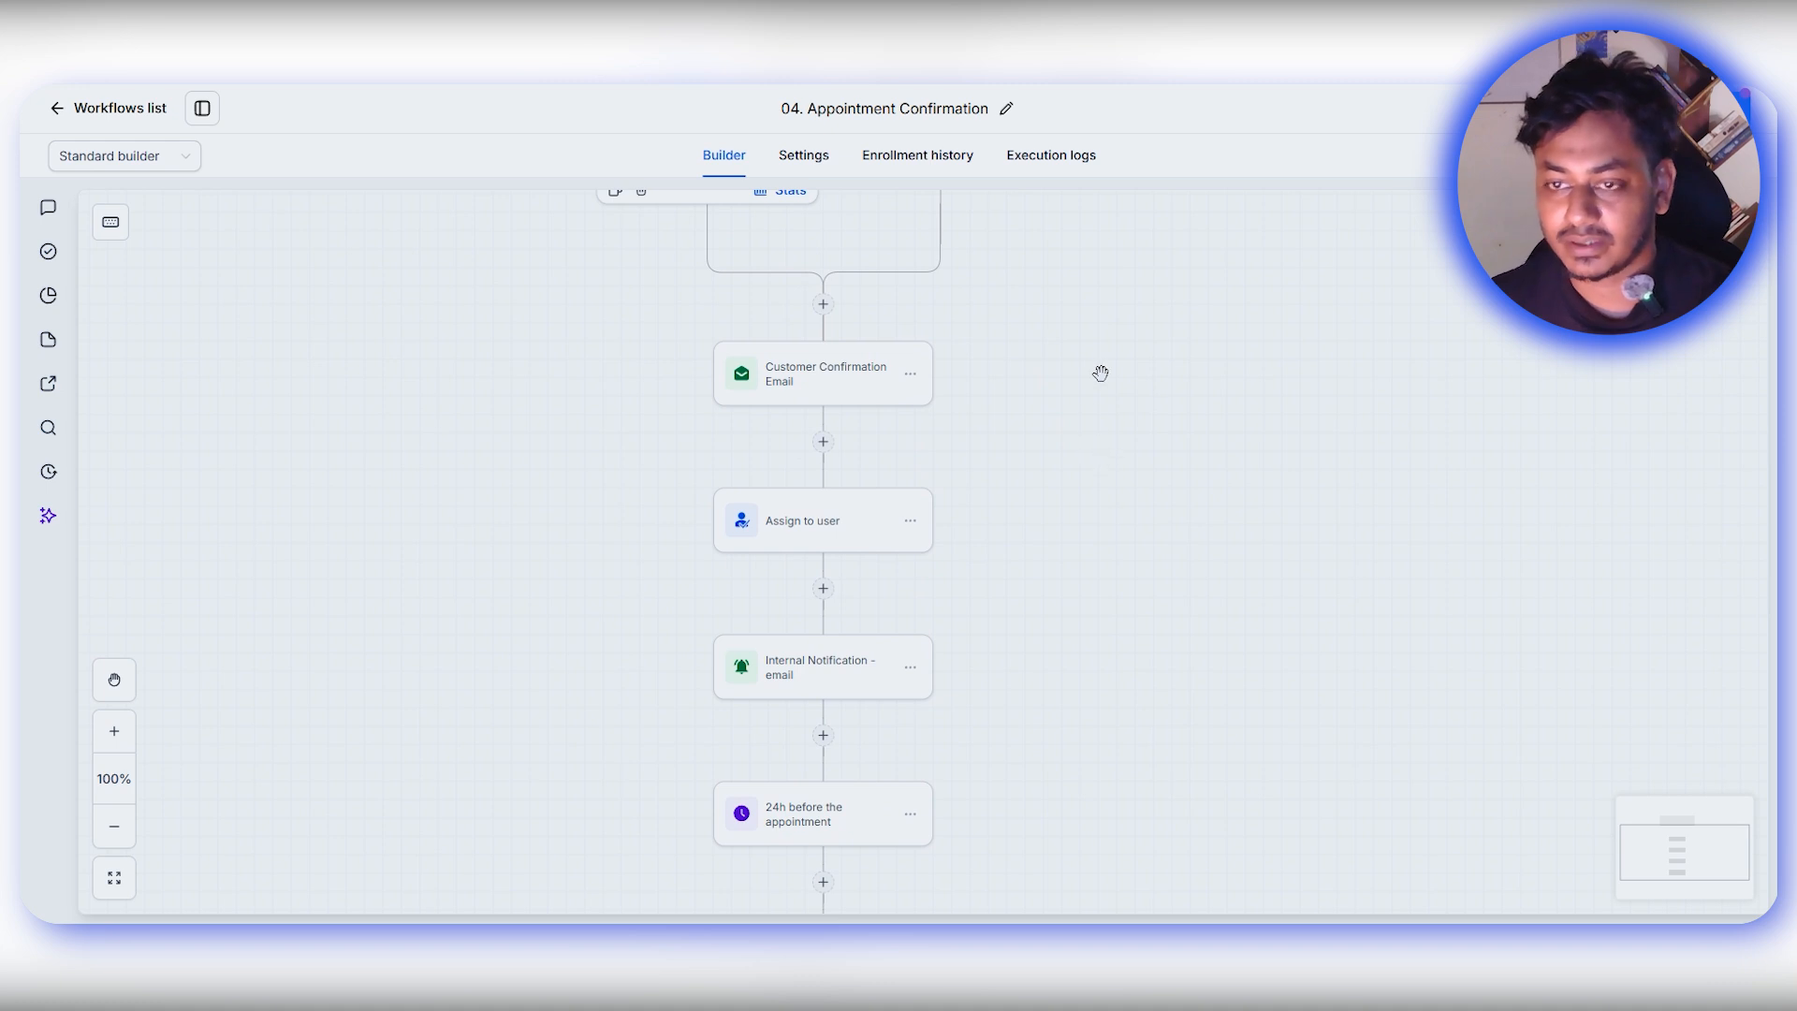
{"action": "left_click_drag", "start_coordinate": [1101, 373], "coordinate": [1077, 570]}
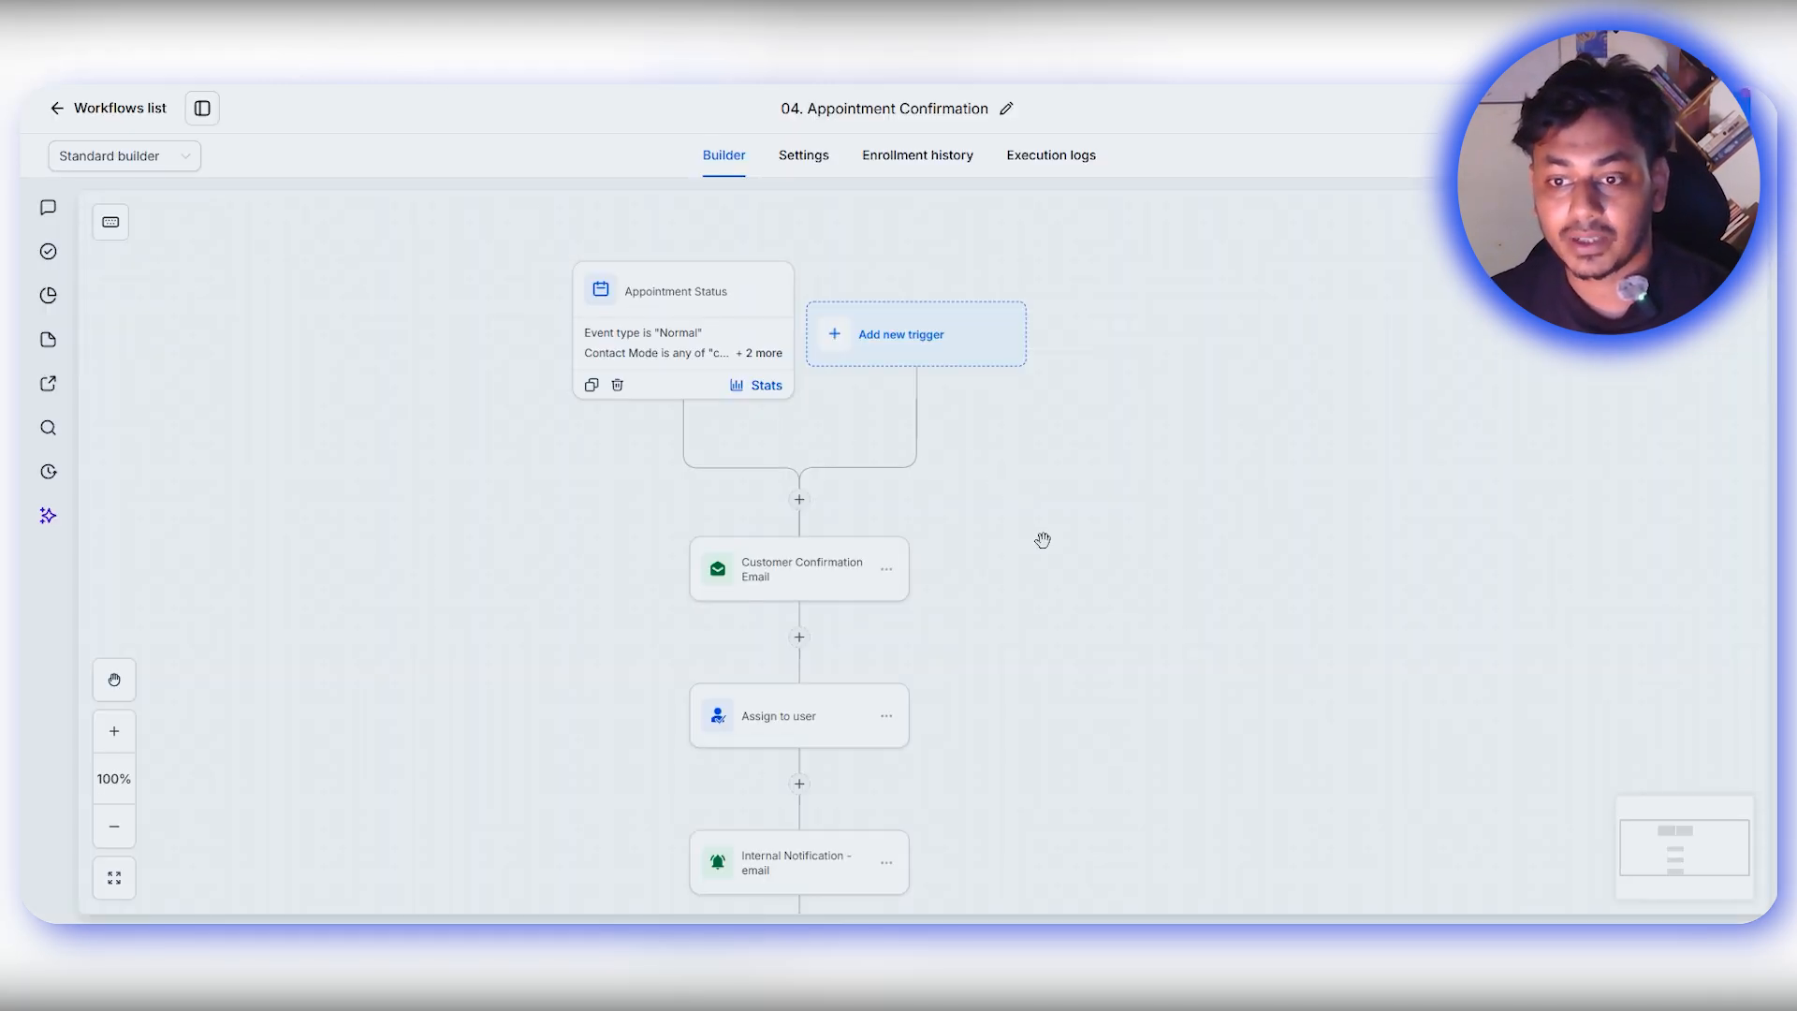
{"action": "scroll", "coordinate": [1043, 540], "scroll_direction": "down", "scroll_amount": 2}
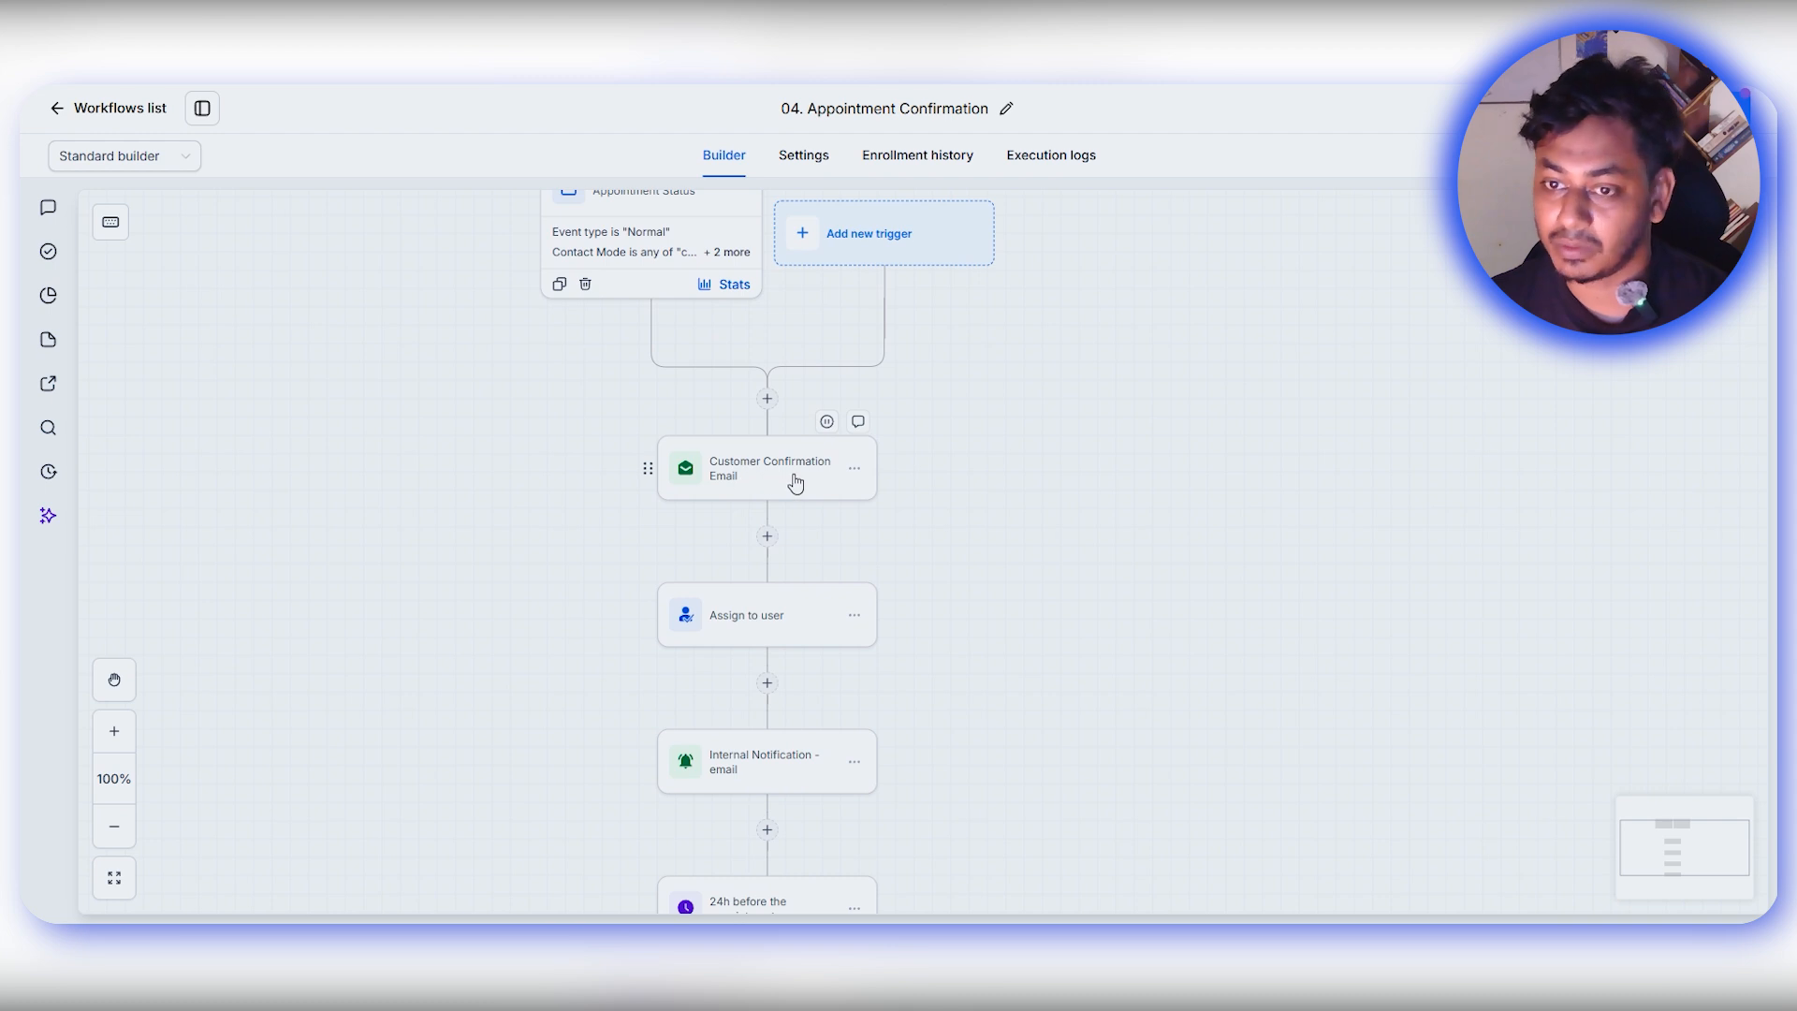
{"action": "scroll", "coordinate": [1075, 430], "scroll_direction": "down", "scroll_amount": 6}
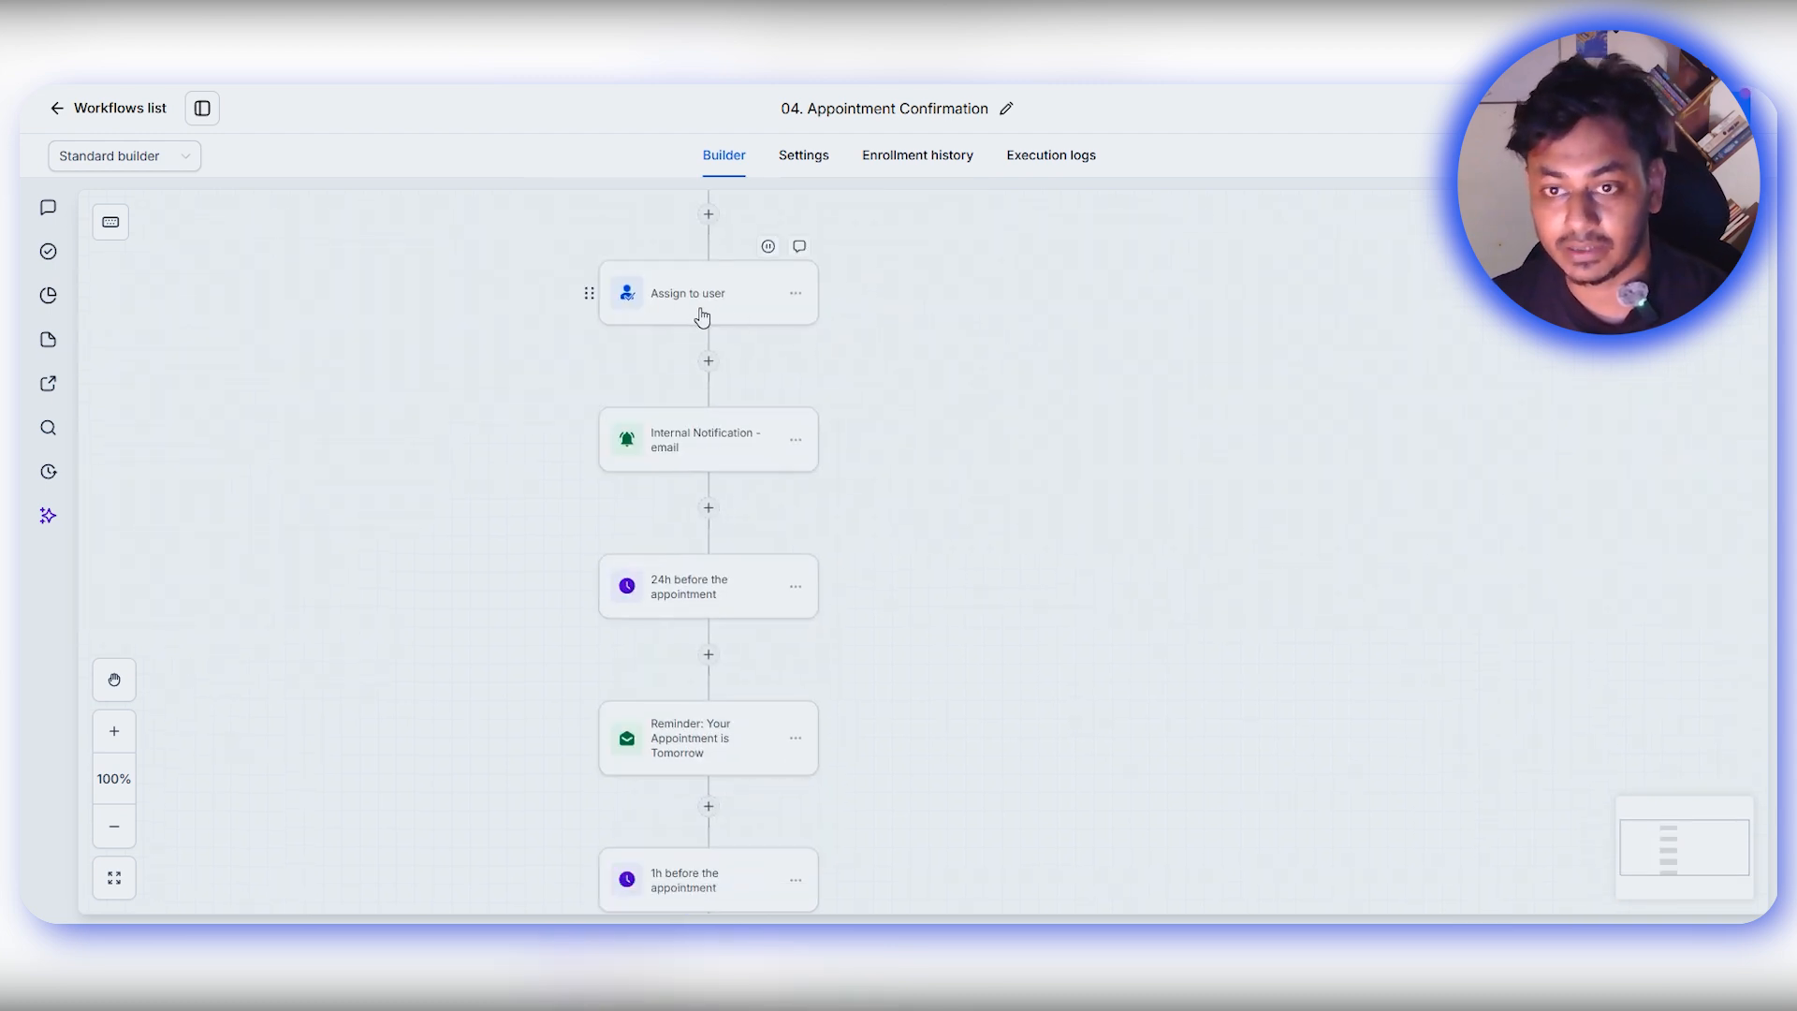
{"action": "scroll", "coordinate": [1034, 456], "scroll_direction": "down", "scroll_amount": 2}
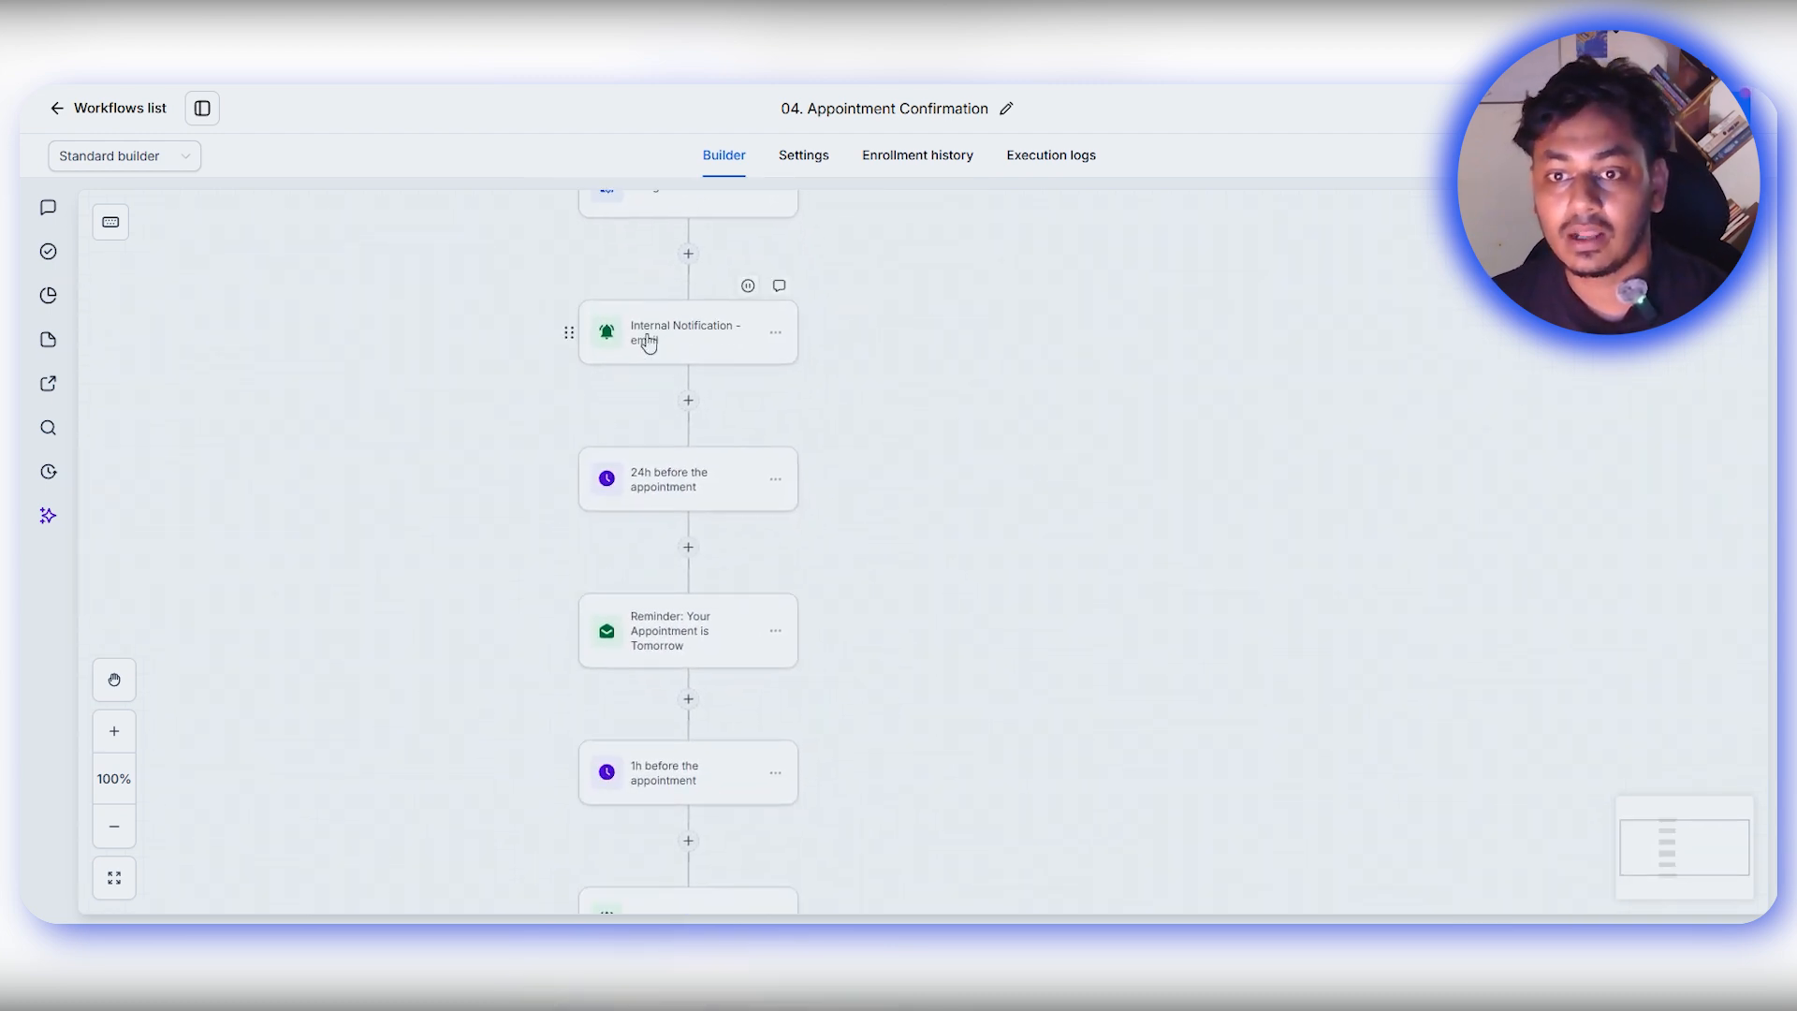
{"action": "scroll", "coordinate": [1052, 552], "scroll_direction": "down", "scroll_amount": 3}
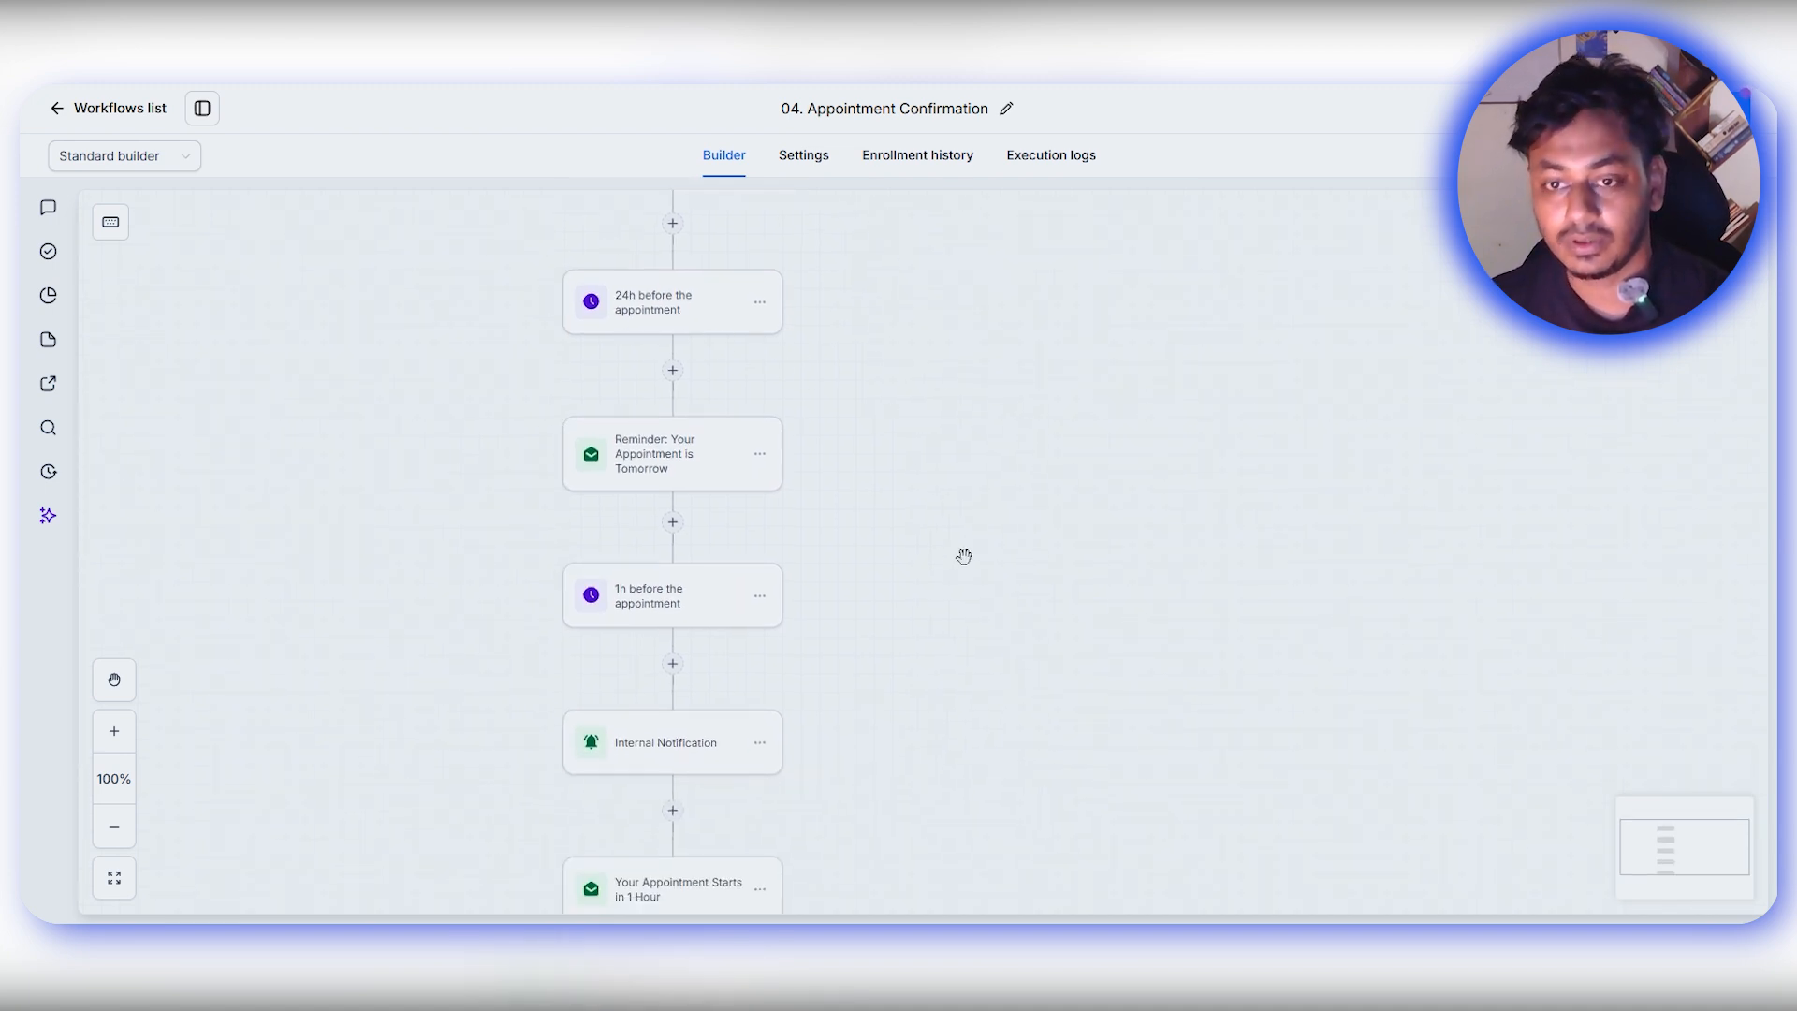
{"action": "scroll", "coordinate": [963, 553], "scroll_direction": "down", "scroll_amount": 2}
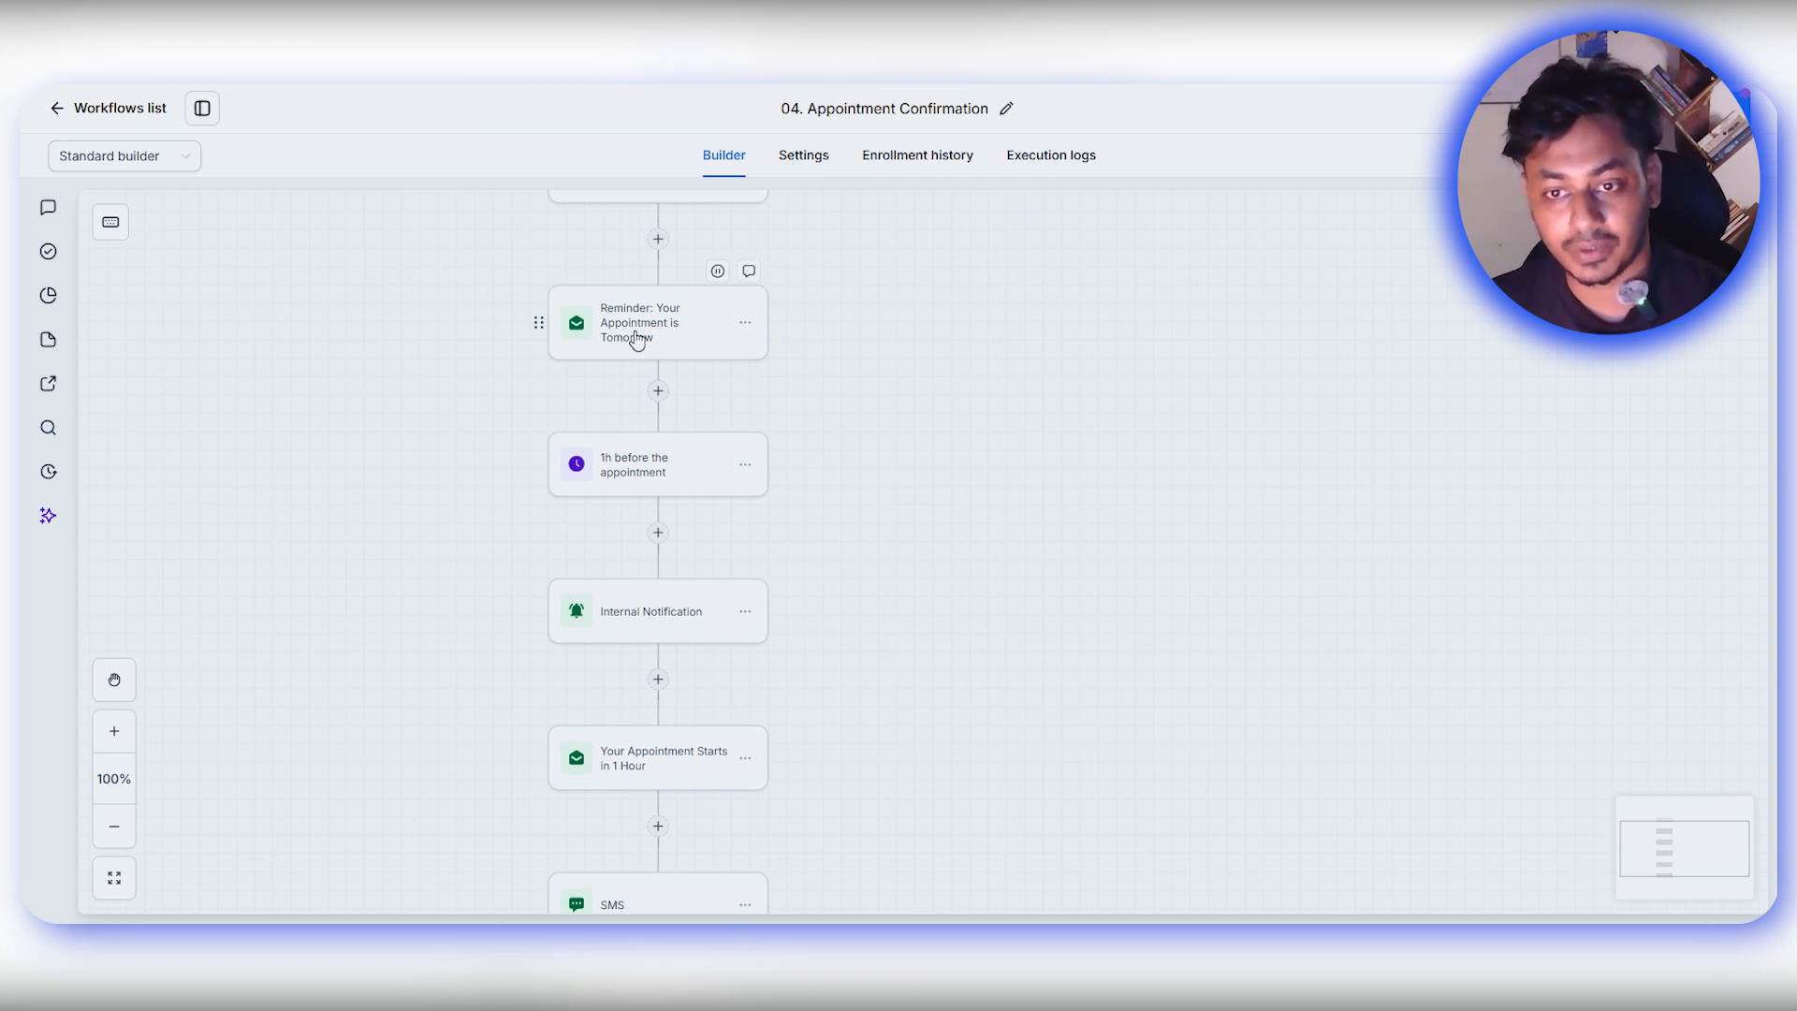
{"action": "scroll", "coordinate": [964, 468], "scroll_direction": "down", "scroll_amount": 3}
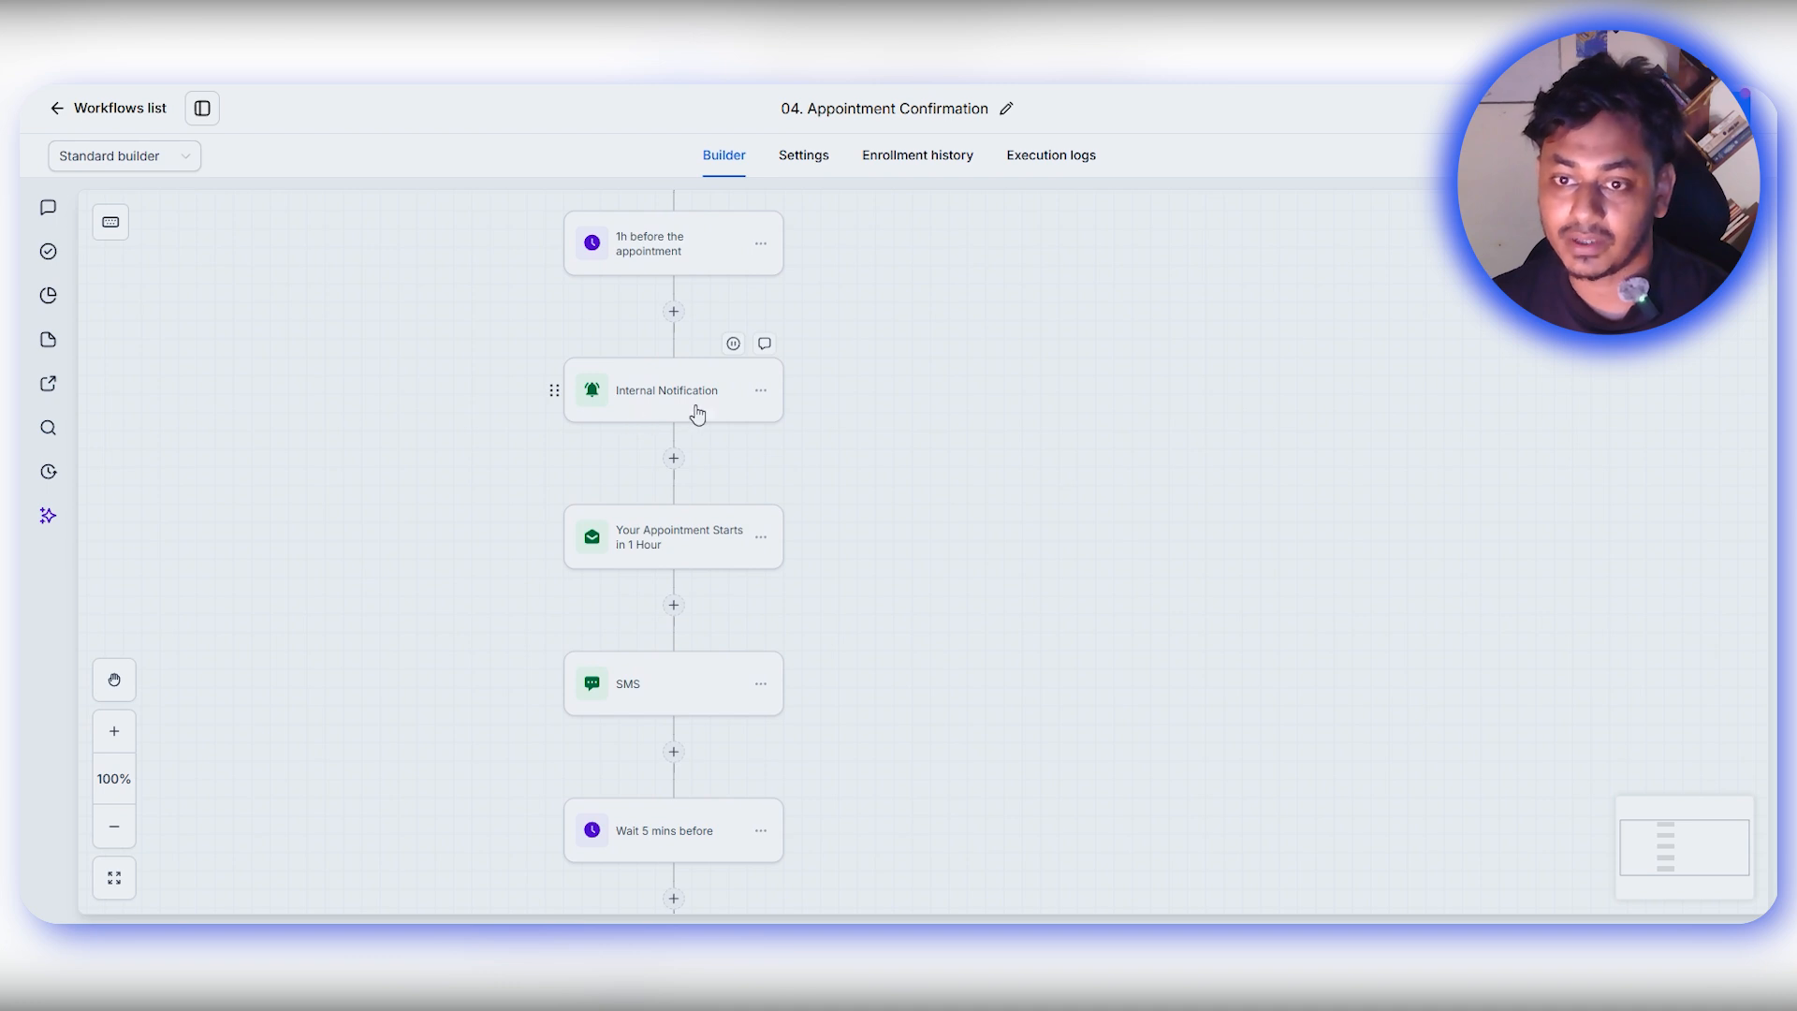
{"action": "scroll", "coordinate": [967, 593], "scroll_direction": "down", "scroll_amount": 2}
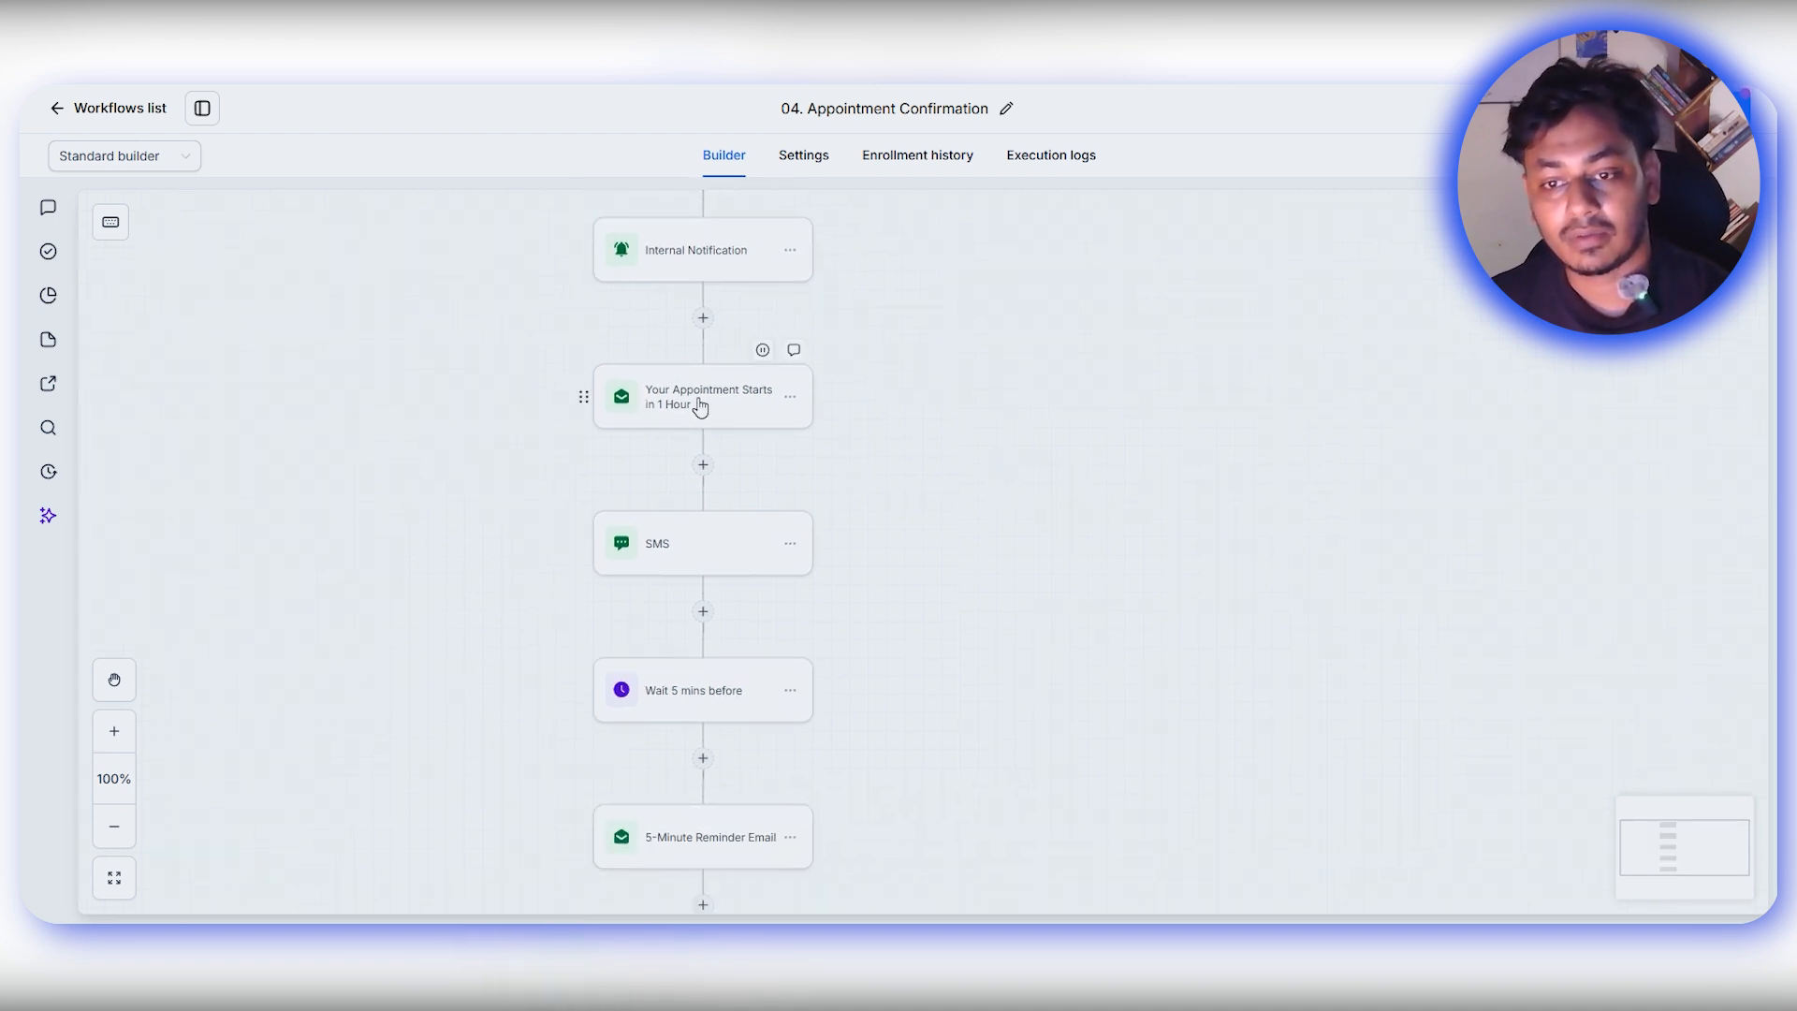
{"action": "scroll", "coordinate": [1051, 634], "scroll_direction": "down", "scroll_amount": 2}
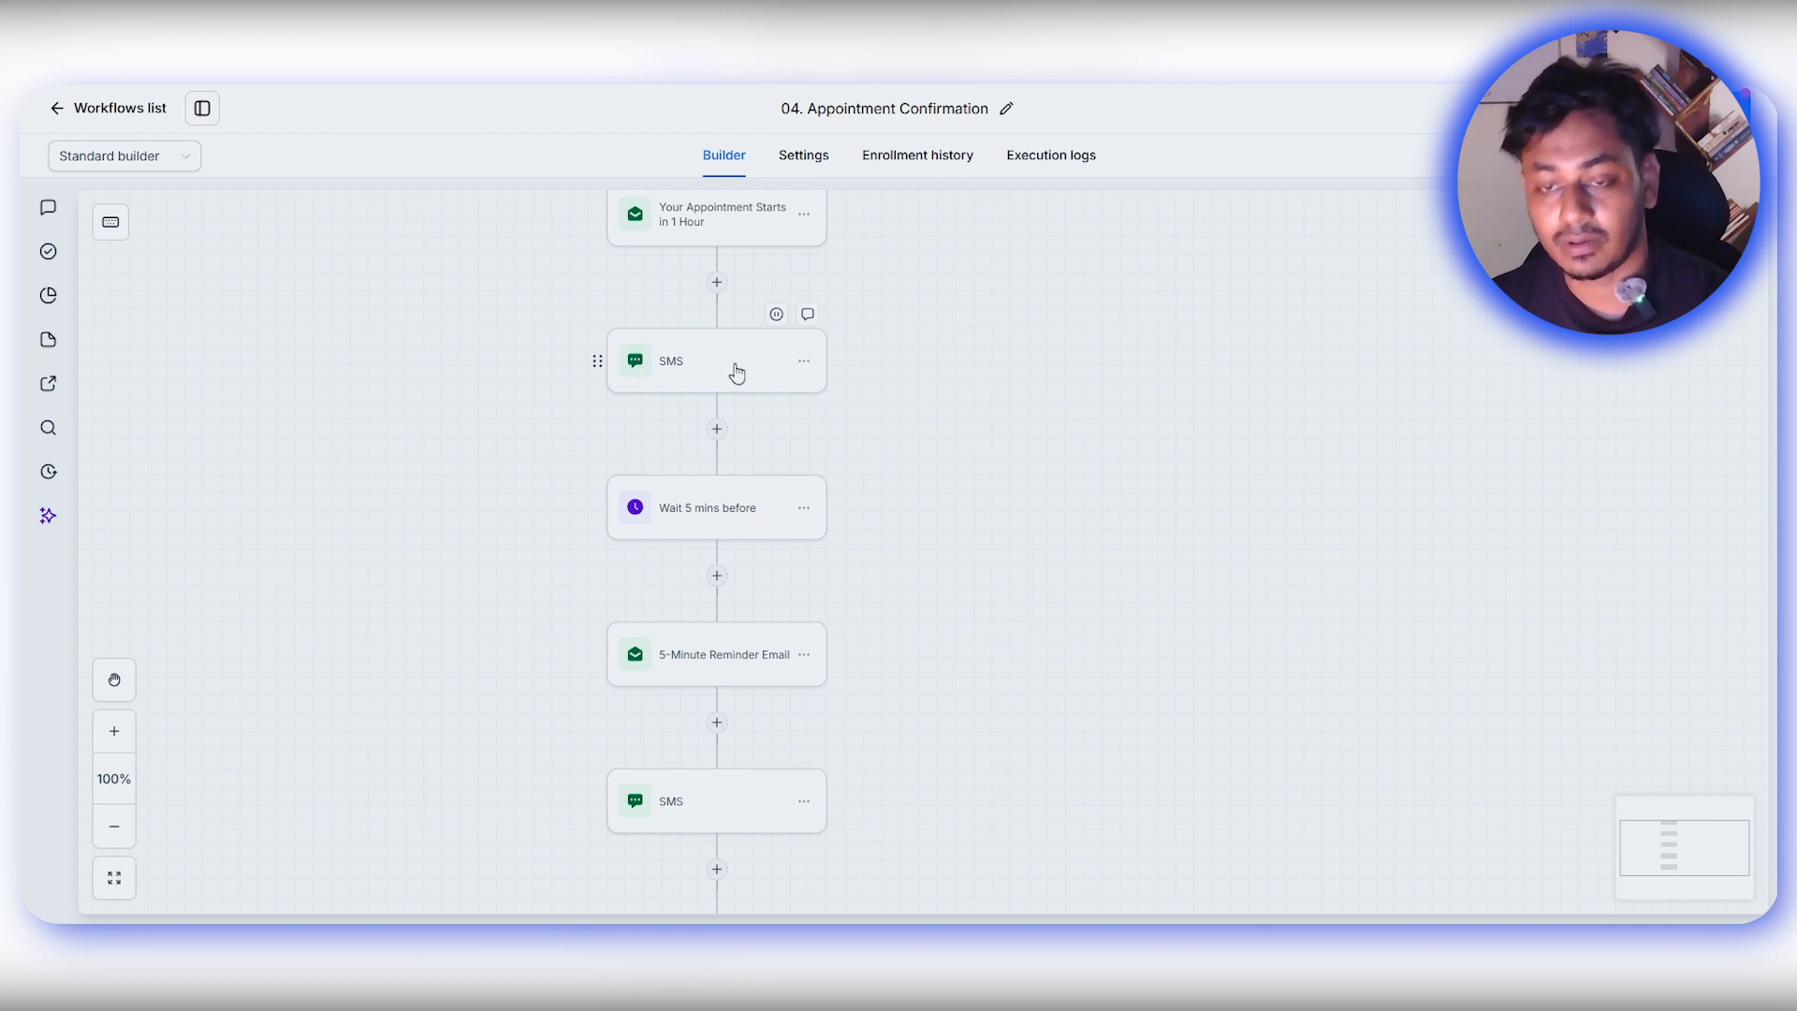
{"action": "scroll", "coordinate": [1059, 465], "scroll_direction": "down", "scroll_amount": 3}
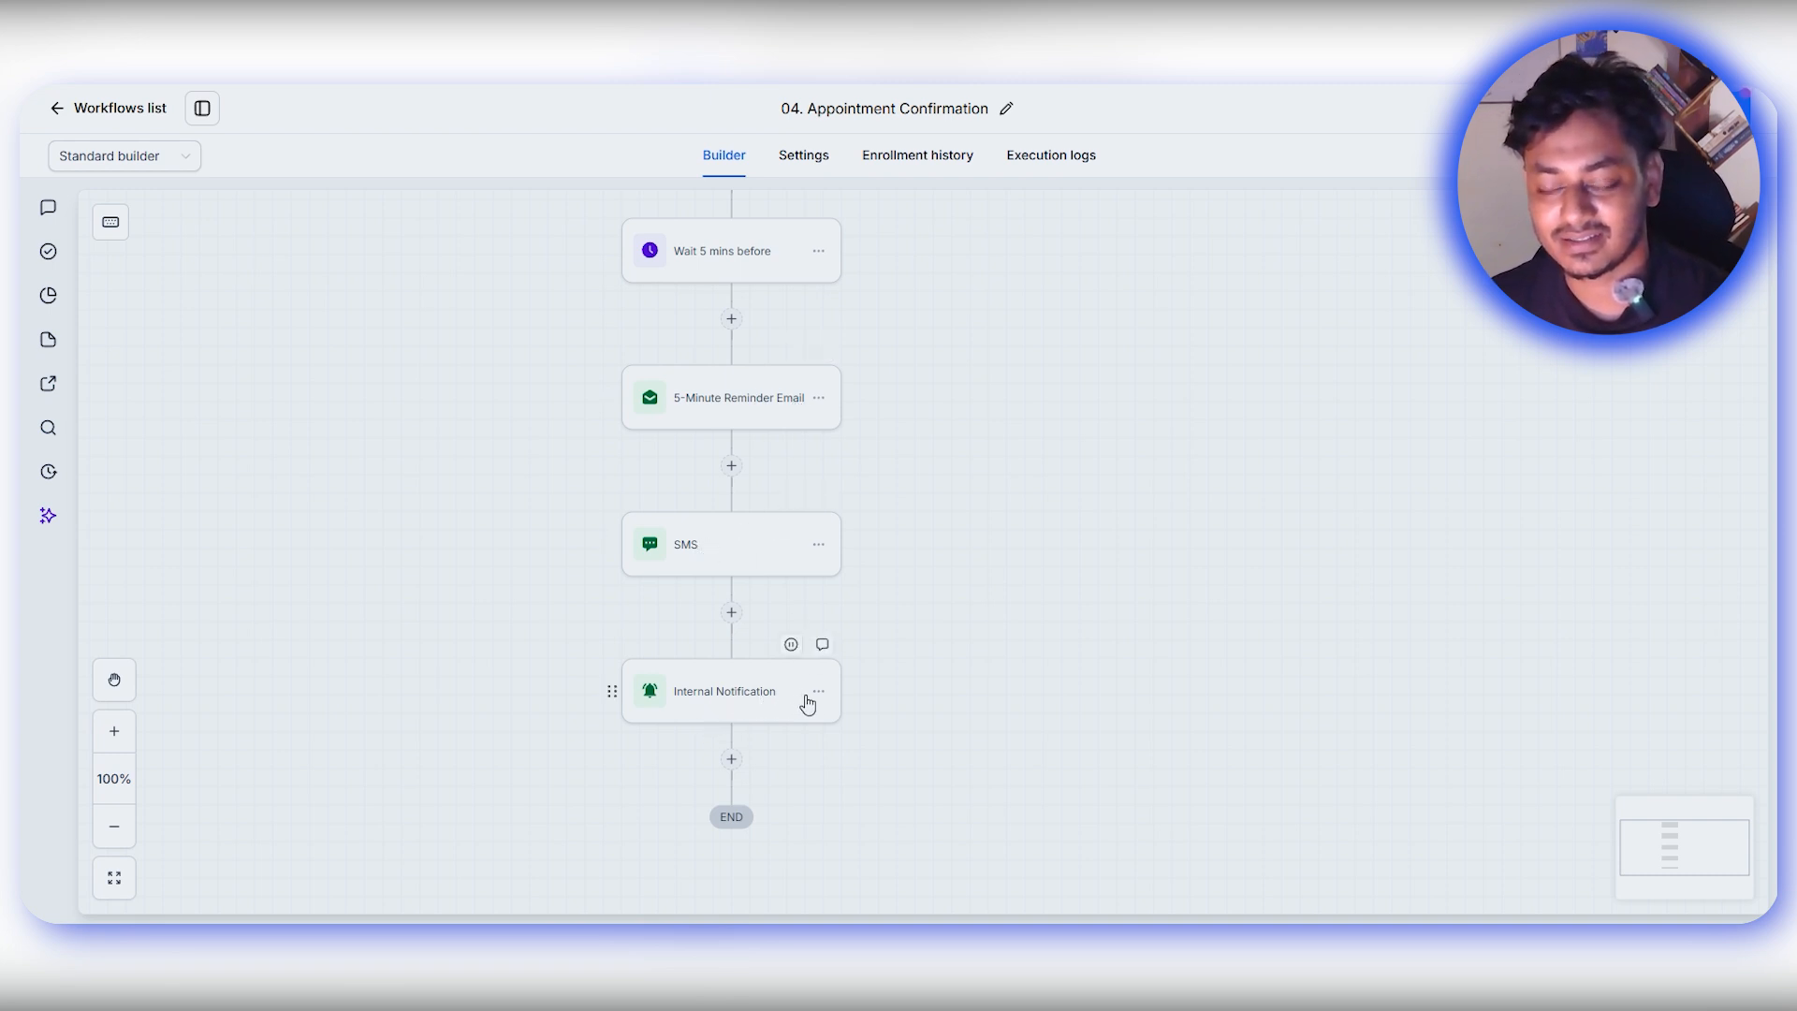
{"action": "scroll", "coordinate": [979, 561], "scroll_direction": "up", "scroll_amount": 8}
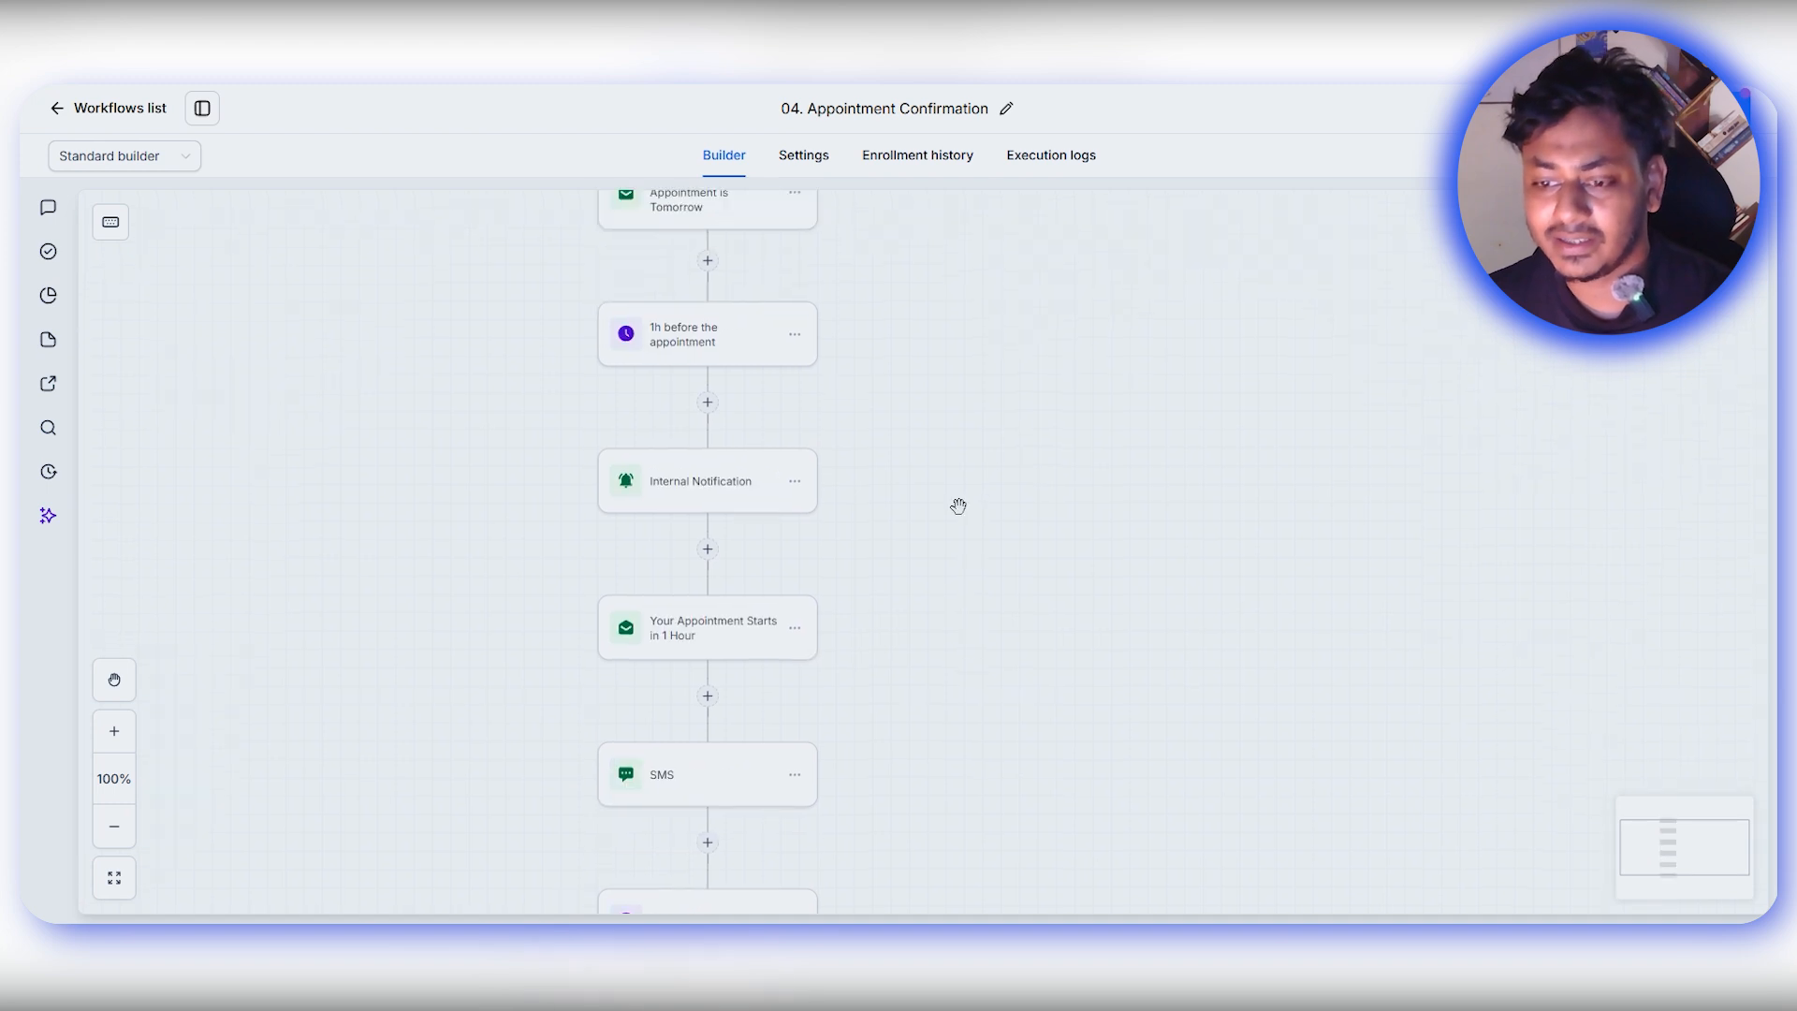
{"action": "scroll", "coordinate": [958, 505], "scroll_direction": "up", "scroll_amount": 7}
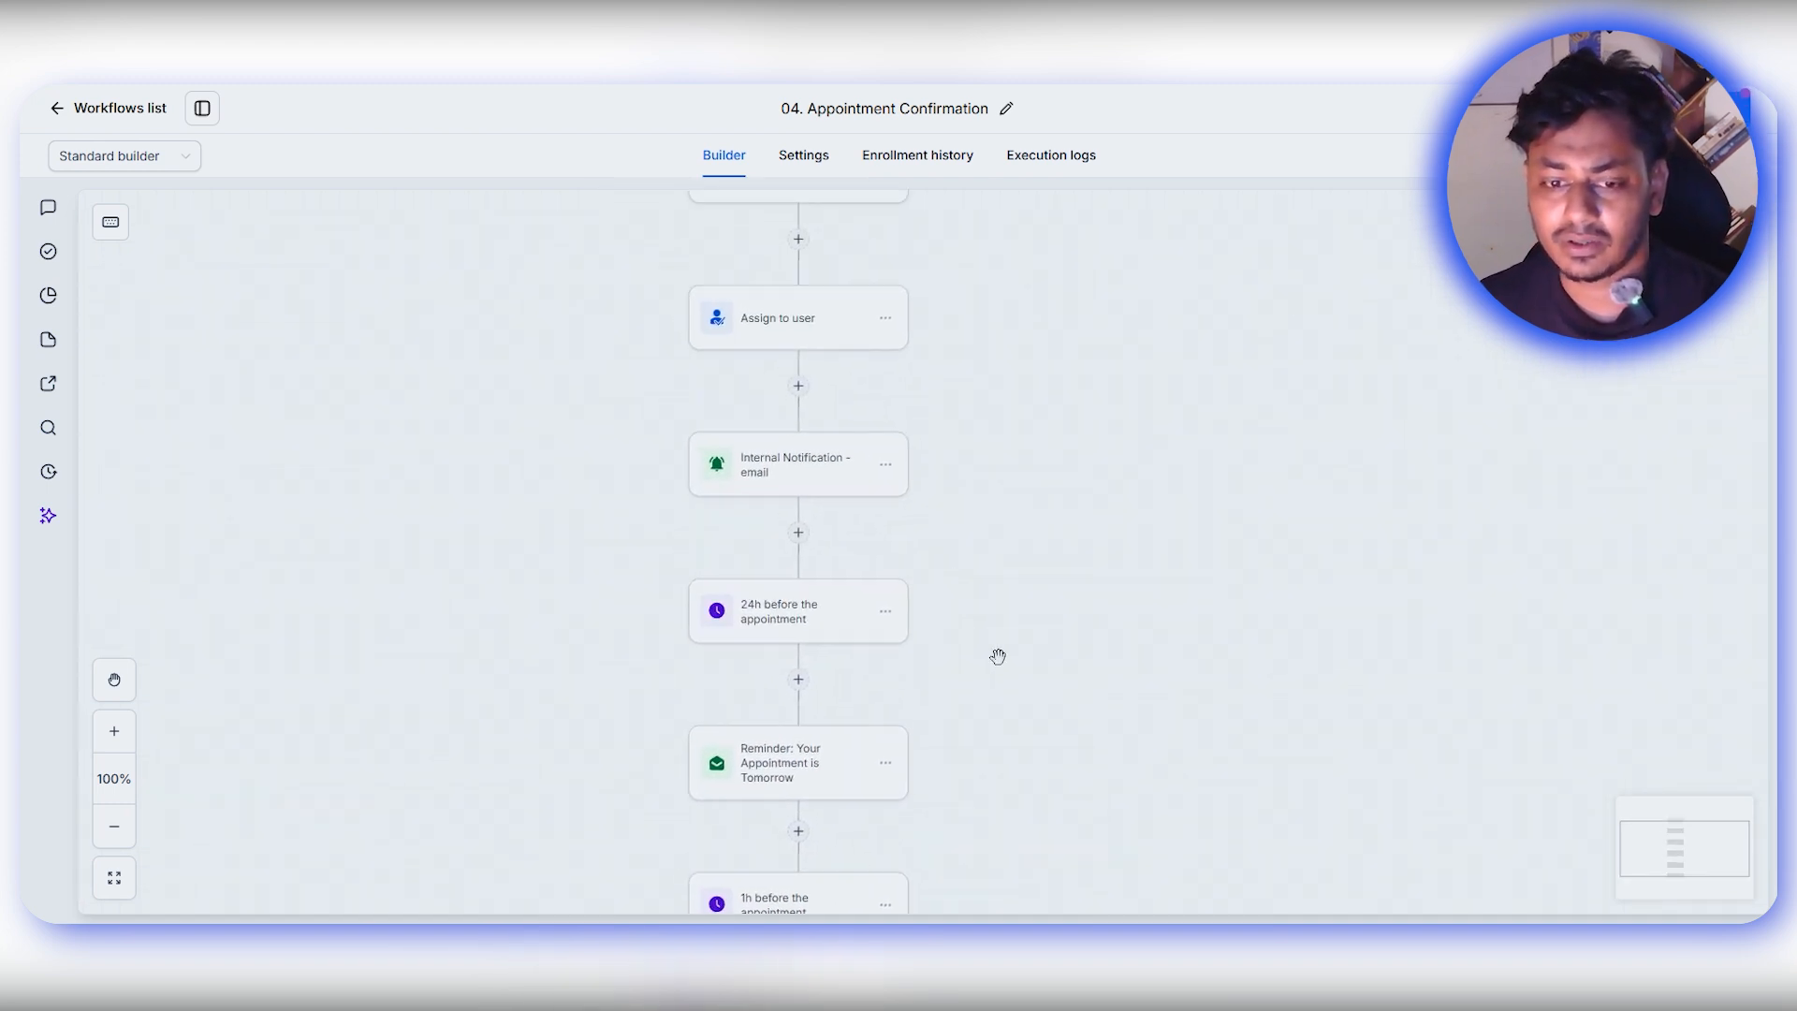